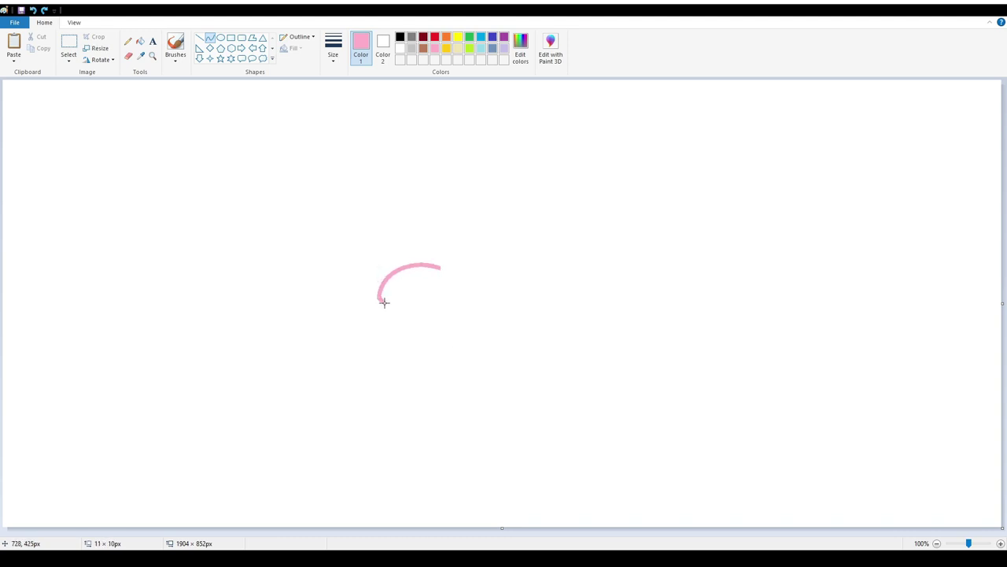
- Draw a thin pink oval iris about 81 × 106 px beneath the thick upper-lid curve
left_click(220, 37)
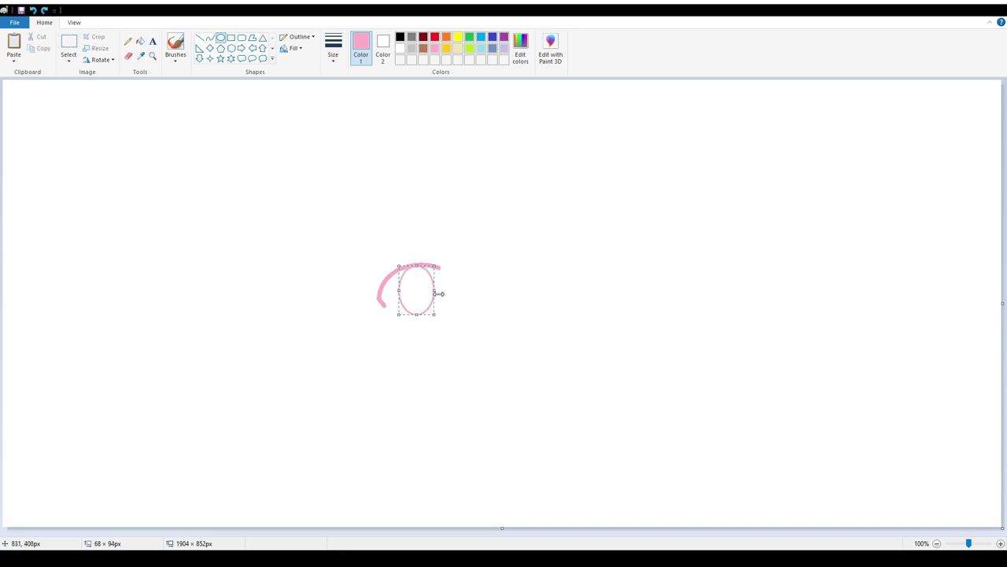
left_click_drag(435, 315, 441, 319)
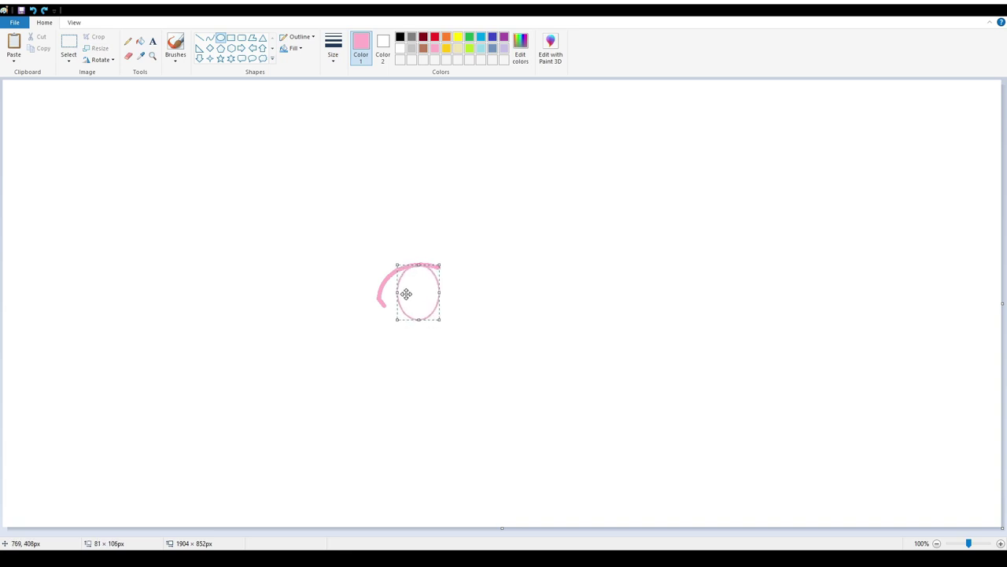
left_click(464, 291)
left_click(68, 43)
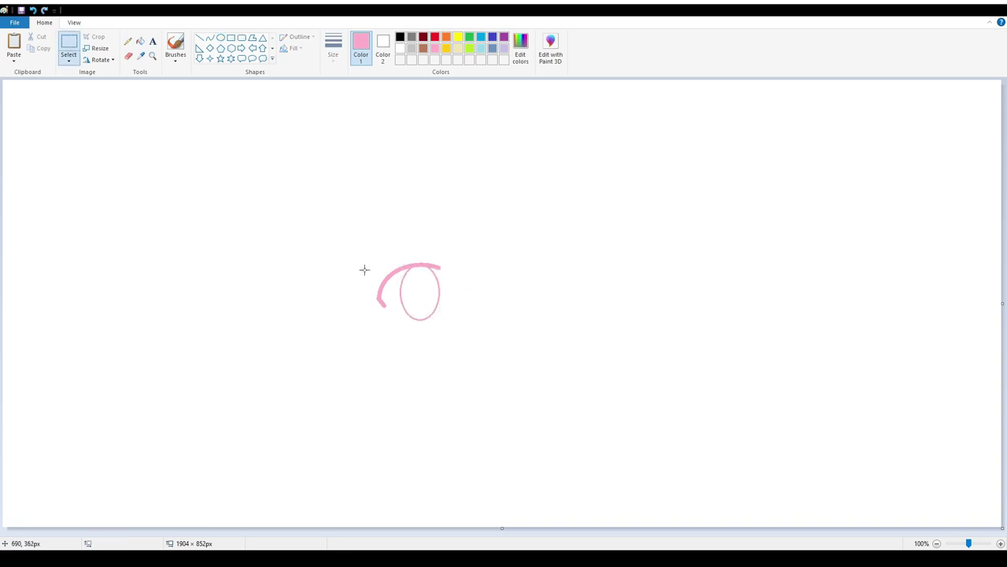
- Draw a thin eyelid-crease curve just above the upper lid and a thicker eyebrow arc about 150 × 68 px above it
left_click(210, 39)
mouse_move(440, 257)
left_mouse_down()
mouse_move(393, 259)
mouse_move(424, 251)
left_mouse_up()
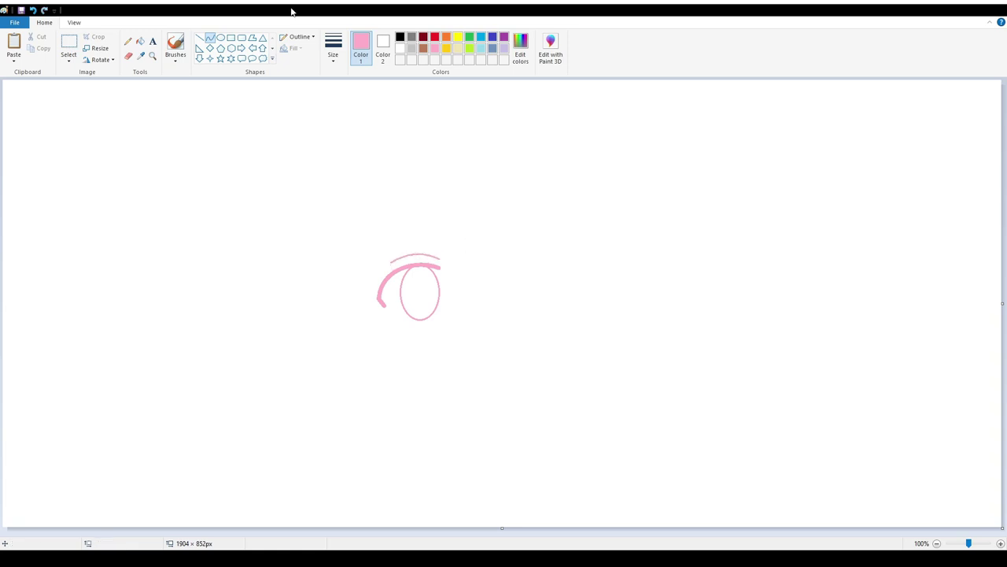
left_click_drag(442, 218, 362, 247)
left_click_drag(402, 233, 400, 218)
left_click(401, 243)
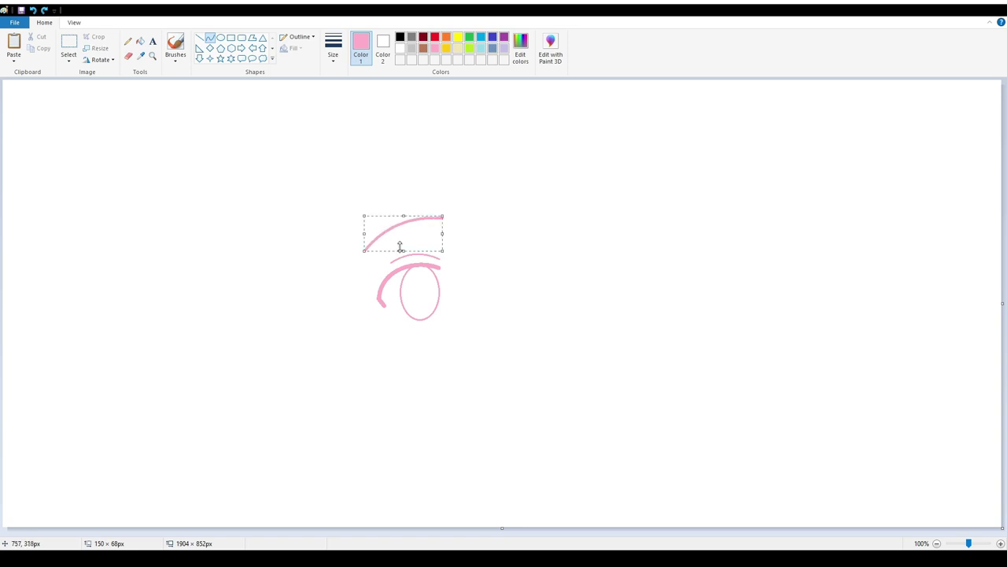
left_click(385, 239)
- Duplicate the eye with its eyebrow, mirror the copy horizontally and place it to the right as the second eye
left_click_drag(333, 189, 512, 386)
key("ctrl+c")
left_click(257, 274)
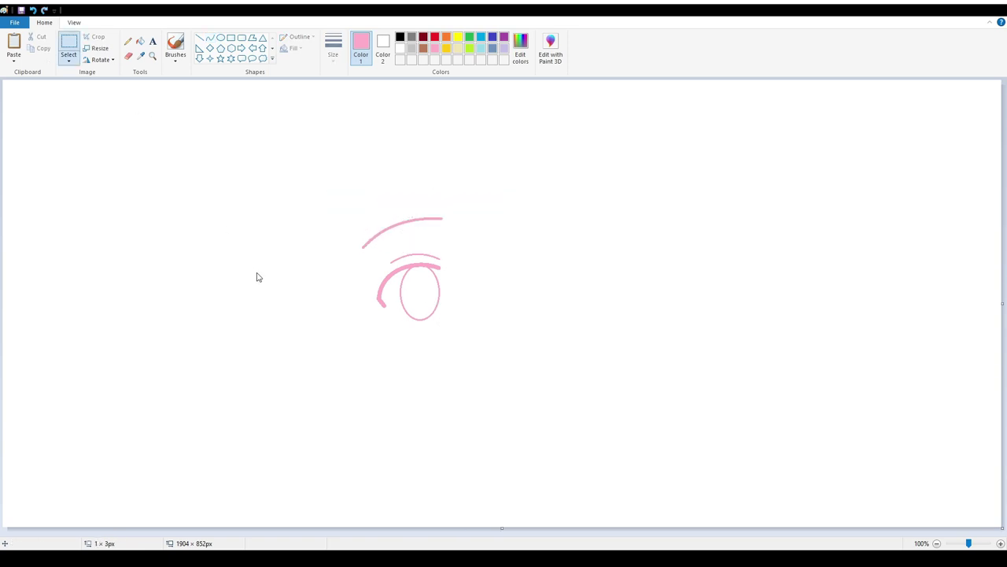
key("ctrl+v")
mouse_move(68, 183)
left_mouse_down()
mouse_move(550, 292)
mouse_move(562, 306)
left_mouse_up()
- Shift both eyes slightly left and move the right eye a little closer to the left one
left_click_drag(333, 169, 701, 401)
left_click_drag(605, 317, 587, 322)
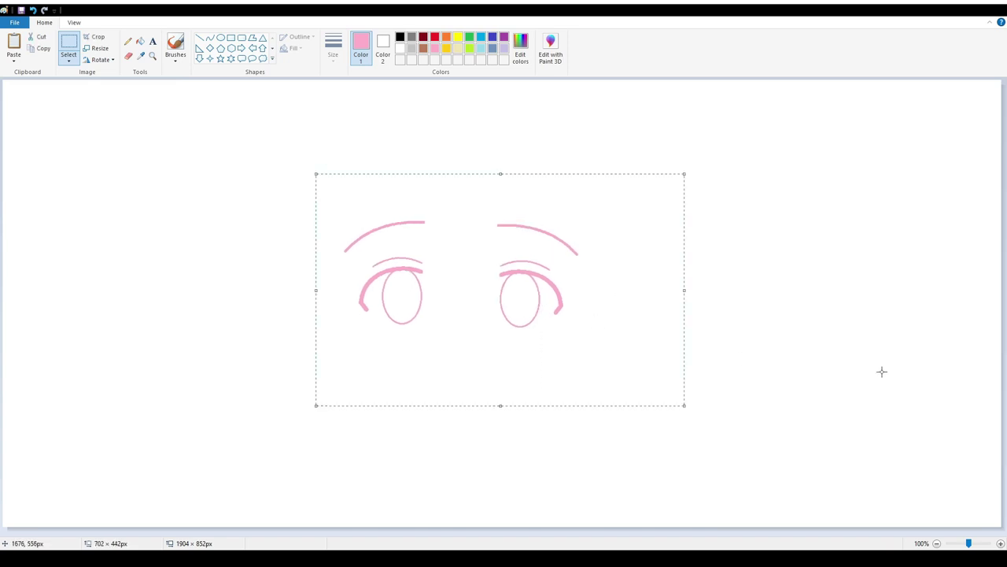
left_click_drag(684, 389, 471, 199)
left_click_drag(550, 279, 546, 280)
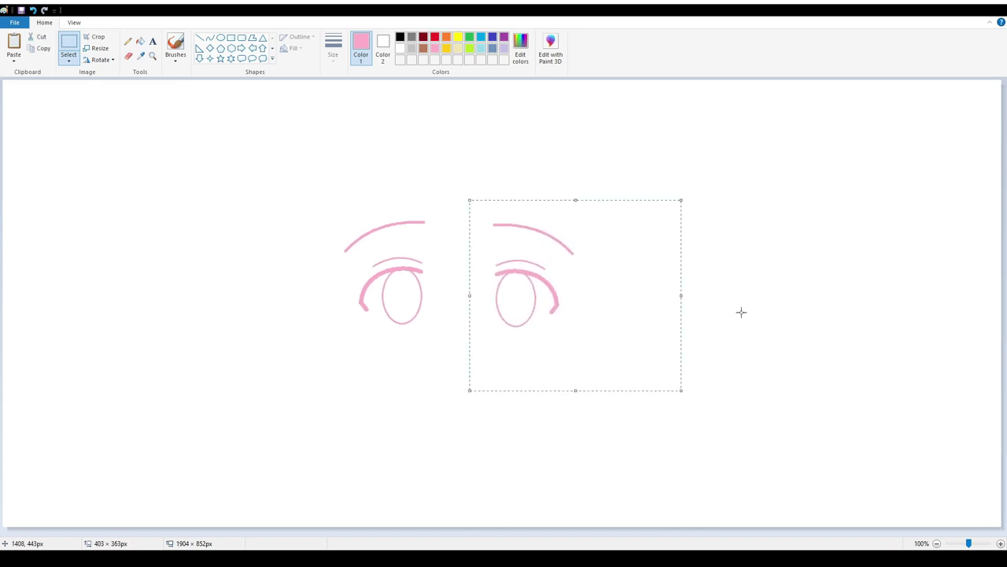
left_click(739, 310)
- Enlarge both eyes and eyebrows slightly as one selection and reposition them near the canvas center
left_click_drag(658, 388, 286, 159)
left_click_drag(658, 388, 730, 442)
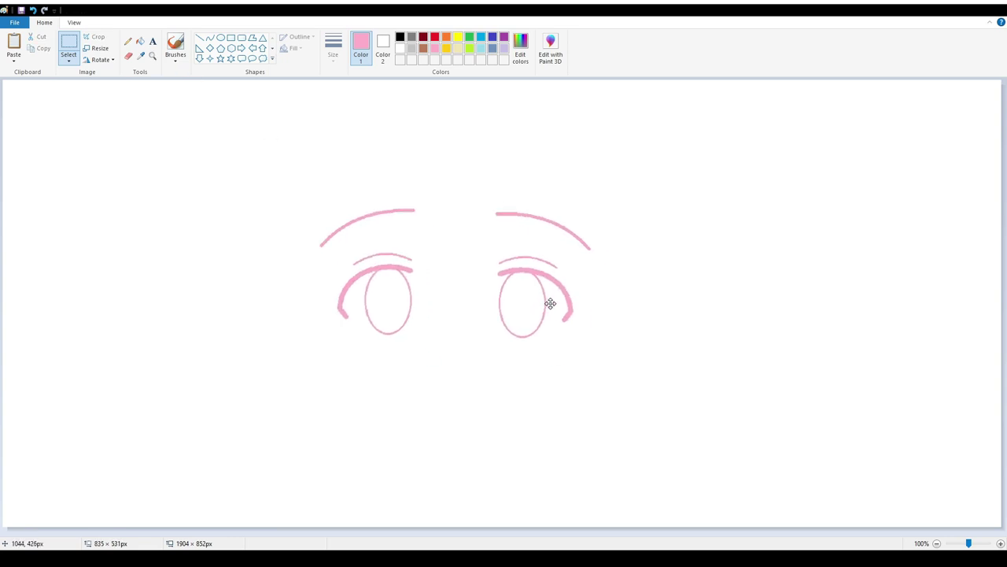
left_click_drag(603, 386, 628, 409)
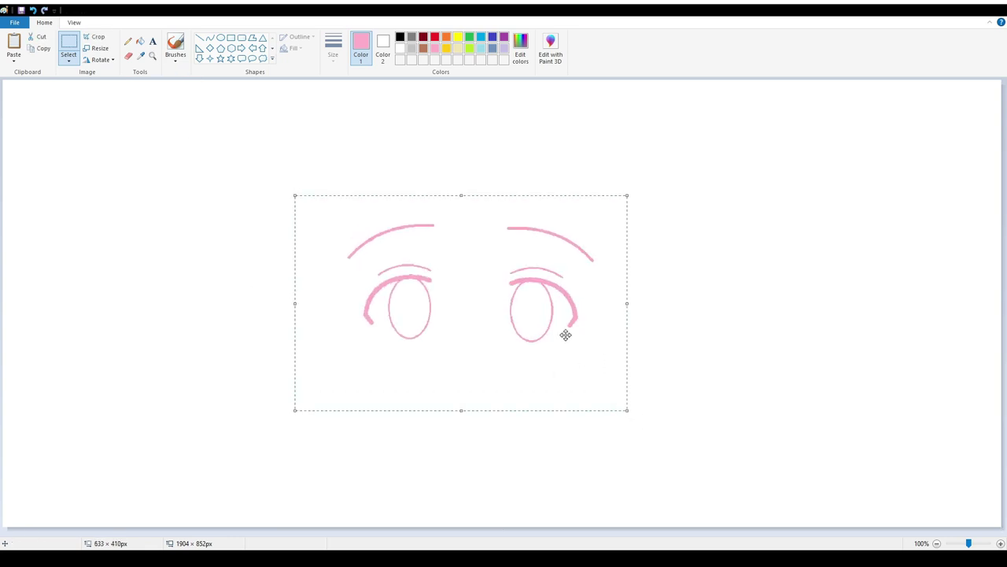
left_click_drag(564, 335, 554, 324)
left_click_drag(620, 292, 627, 293)
left_click(745, 360)
- Place a tiny pink nose mark centered below the eyes and nudge it into position
key("alt+h")
key("p")
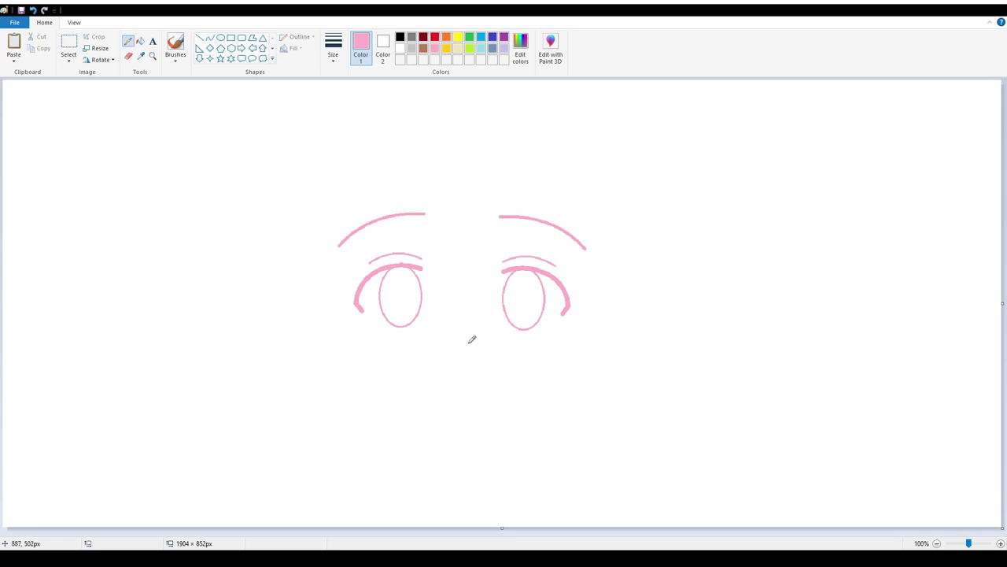
key("alt+h")
key("sh")
key("Right")
key("Return")
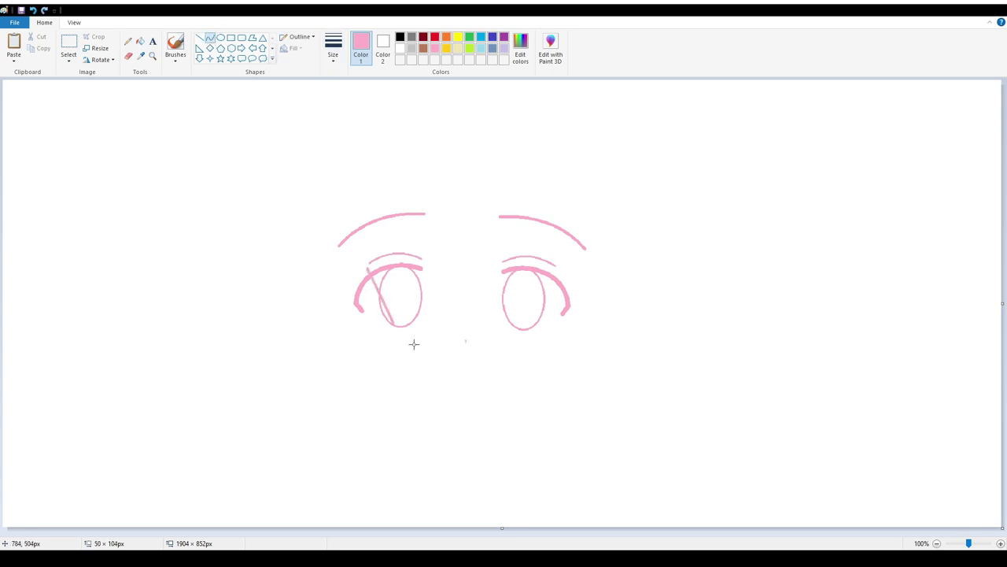
left_click_drag(457, 377, 461, 327)
key("alt+h")
key("se")
key("Return")
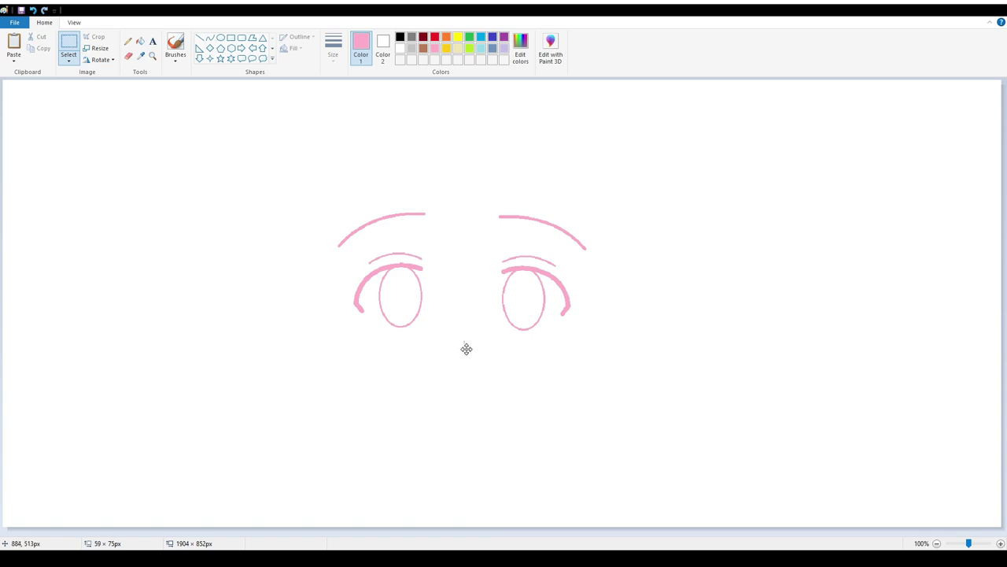
- Draw a short smile curve centered below the nose mark
left_click(210, 38)
mouse_move(451, 395)
left_mouse_down()
mouse_move(481, 395)
mouse_move(441, 382)
mouse_move(476, 384)
mouse_move(431, 350)
left_mouse_up()
key("ctrl+z")
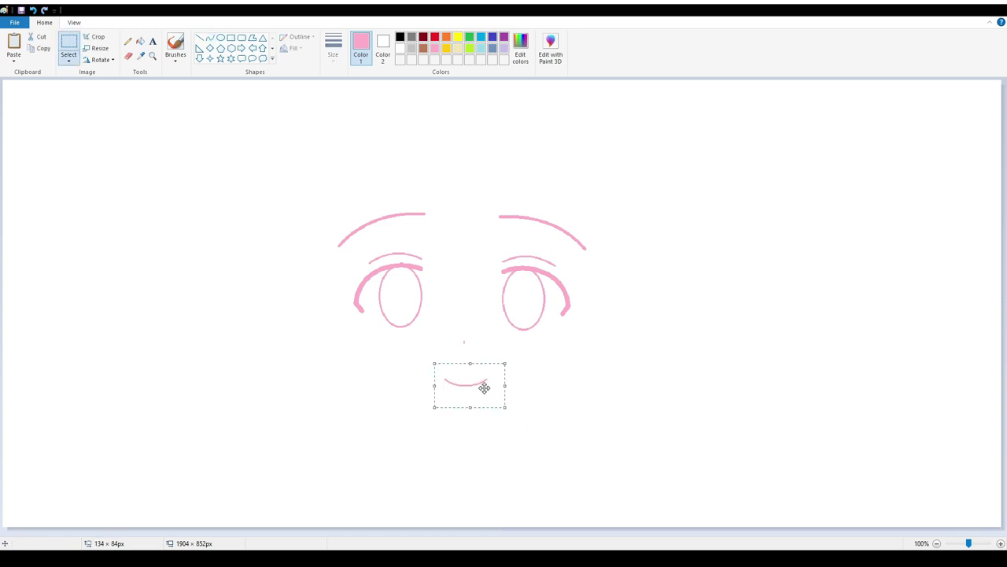
- Draw the left cheek line from beside the left eye down, bending inward toward the jaw
left_click_drag(346, 300, 356, 357)
key("ctrl+z")
left_click_drag(351, 300, 368, 365)
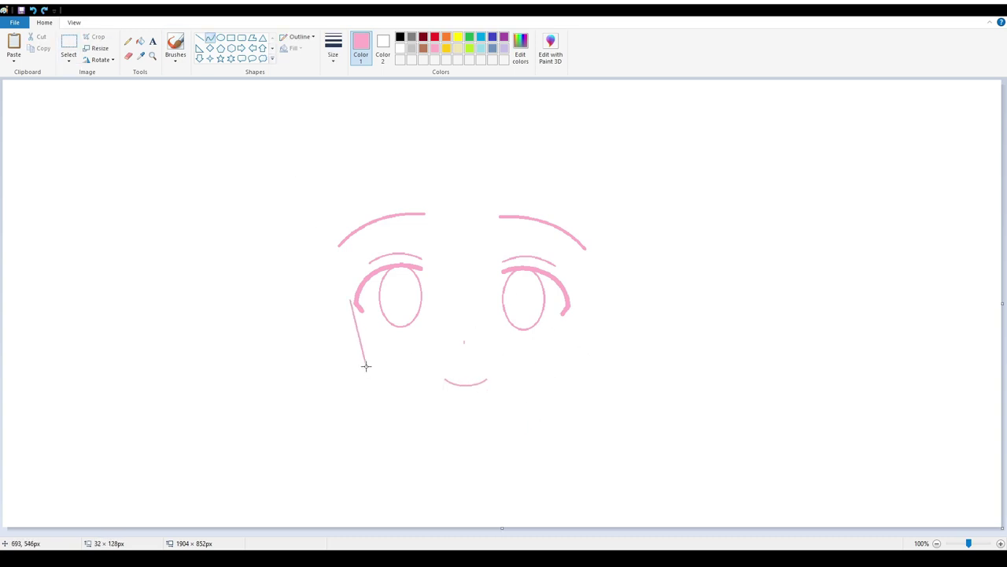
left_click(386, 379)
key("ctrl+z")
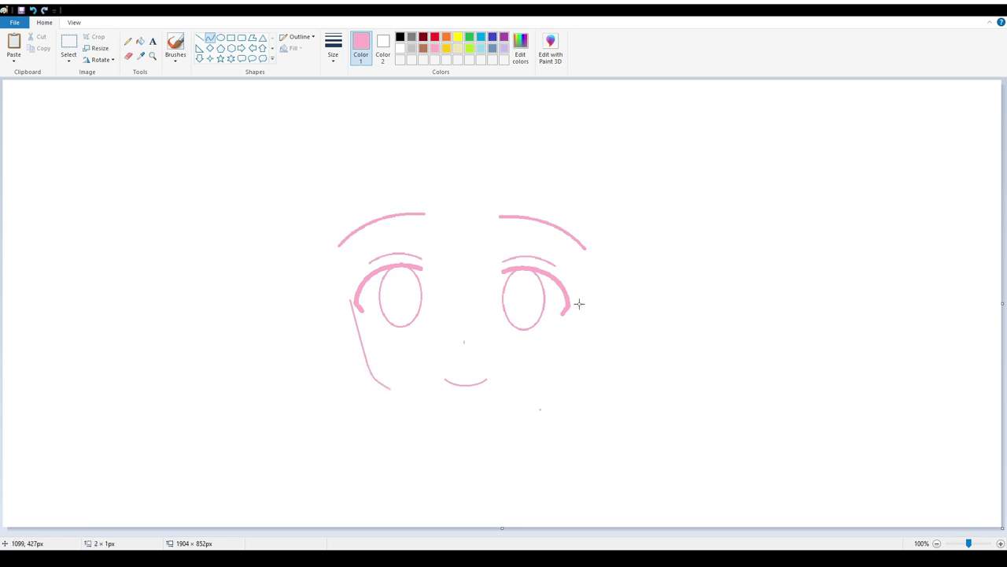
mouse_move(577, 312)
left_mouse_down()
mouse_move(555, 378)
mouse_move(519, 401)
mouse_move(561, 376)
left_mouse_up()
left_click_drag(561, 376, 541, 391)
mouse_move(373, 378)
left_mouse_down()
mouse_move(465, 430)
mouse_move(385, 391)
left_mouse_up()
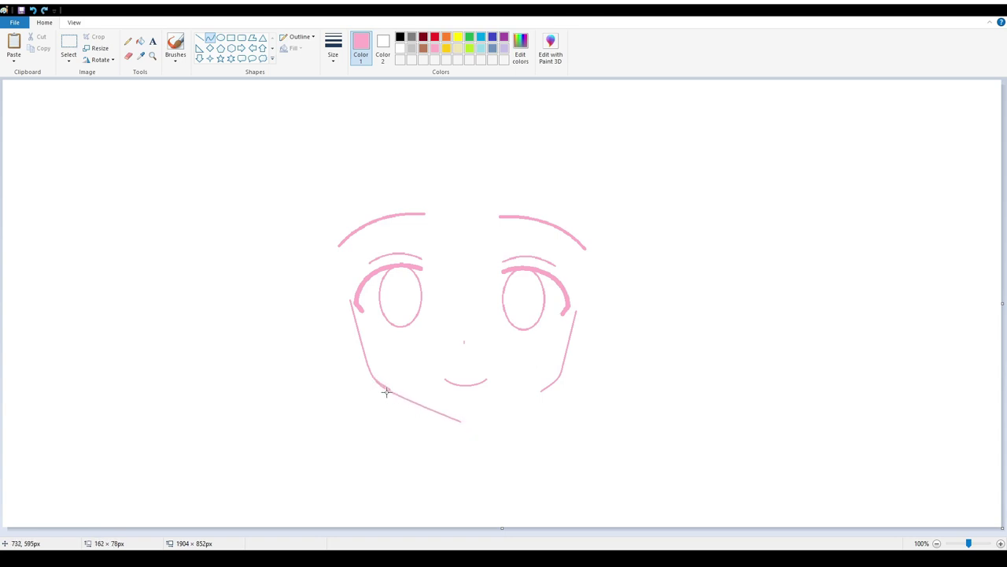
key("ctrl+z")
key("ctrl+z")
key("ctrl+z")
key("ctrl+z")
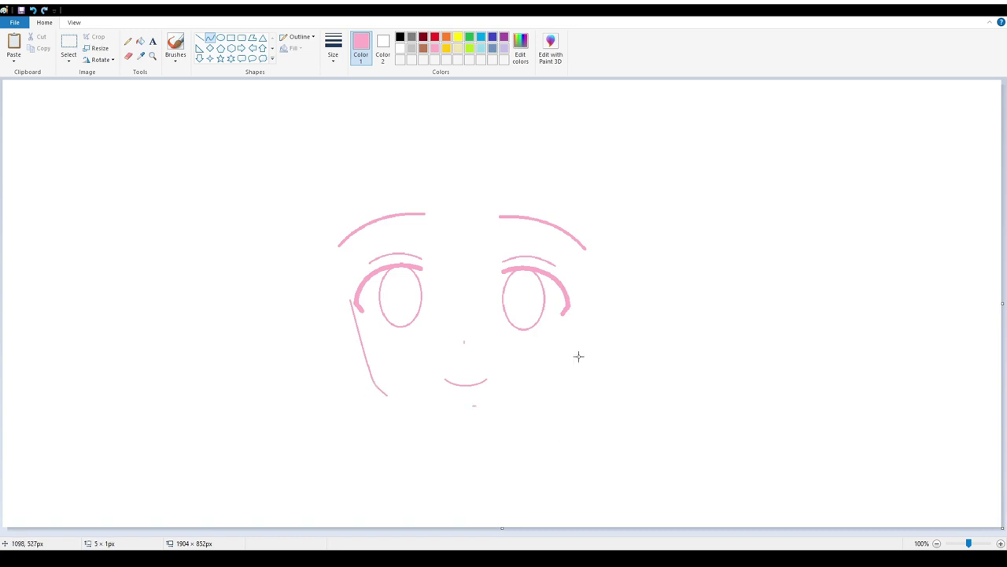
- Complete the face outline with a curved left jaw about 167 × 92 px and a matching right cheek and jaw meeting in a rounded chin
left_click_drag(377, 388, 462, 433)
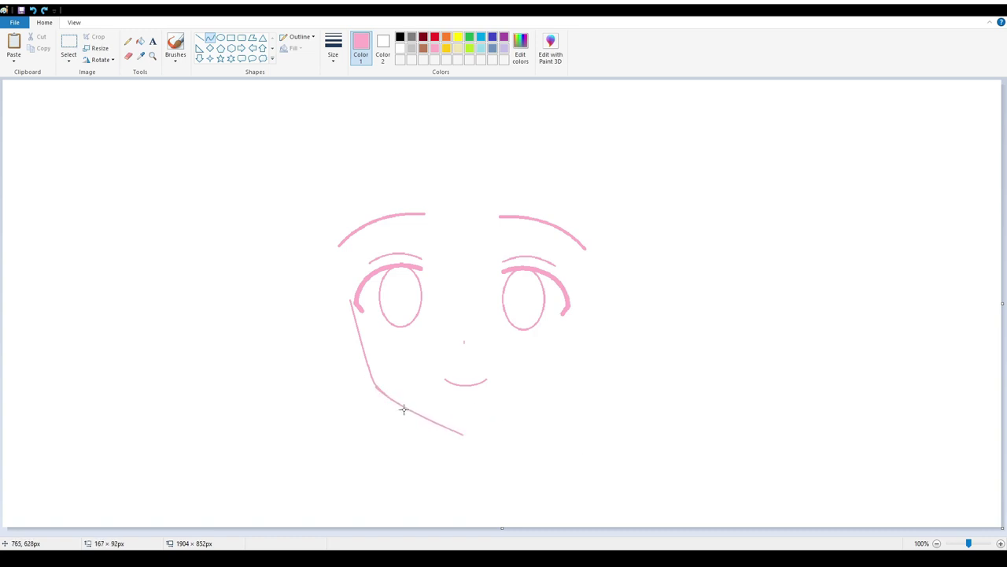
left_click(129, 56)
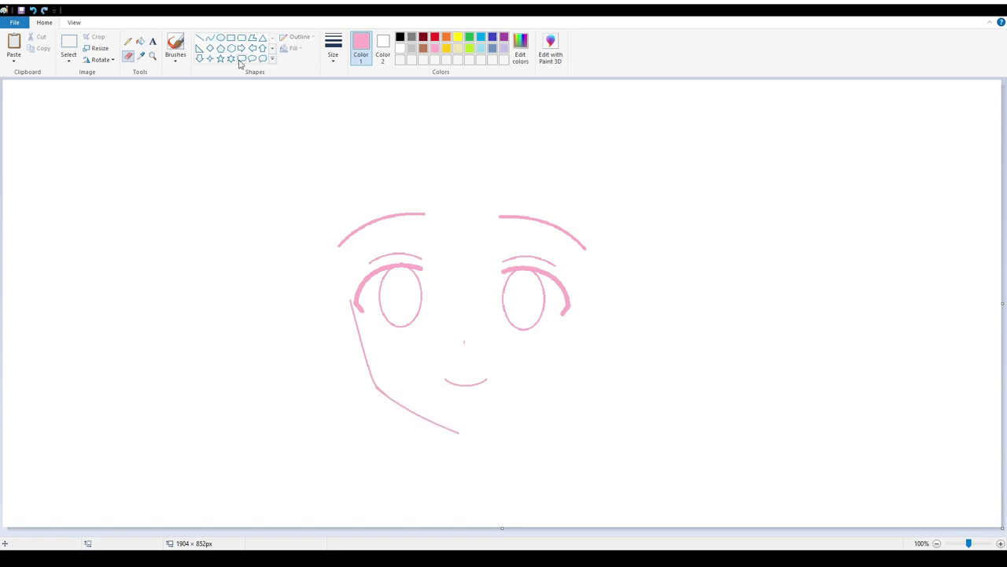
left_click(209, 37)
left_click_drag(574, 333, 474, 430)
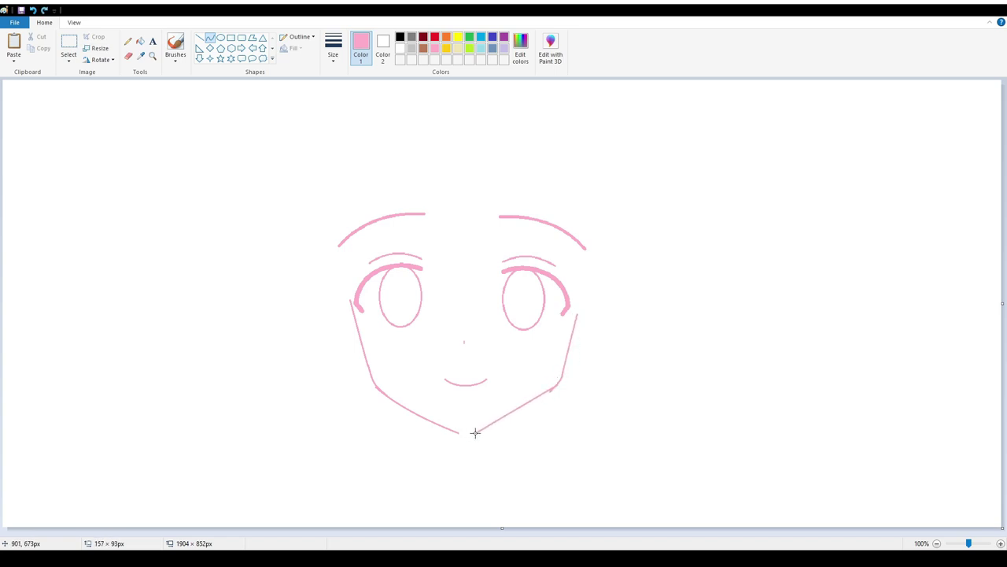
left_click(528, 404)
left_click(528, 404)
left_click_drag(611, 434, 477, 432)
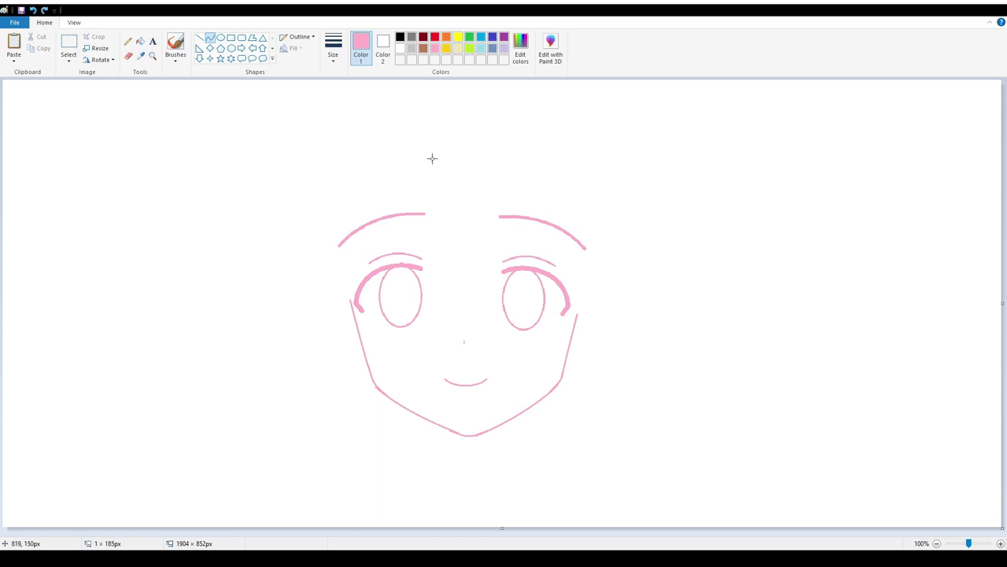
- Draw the central hair bang over the forehead as two long curves meeting in a hooked point above the nose
left_click_drag(428, 122, 417, 271)
left_click(479, 127)
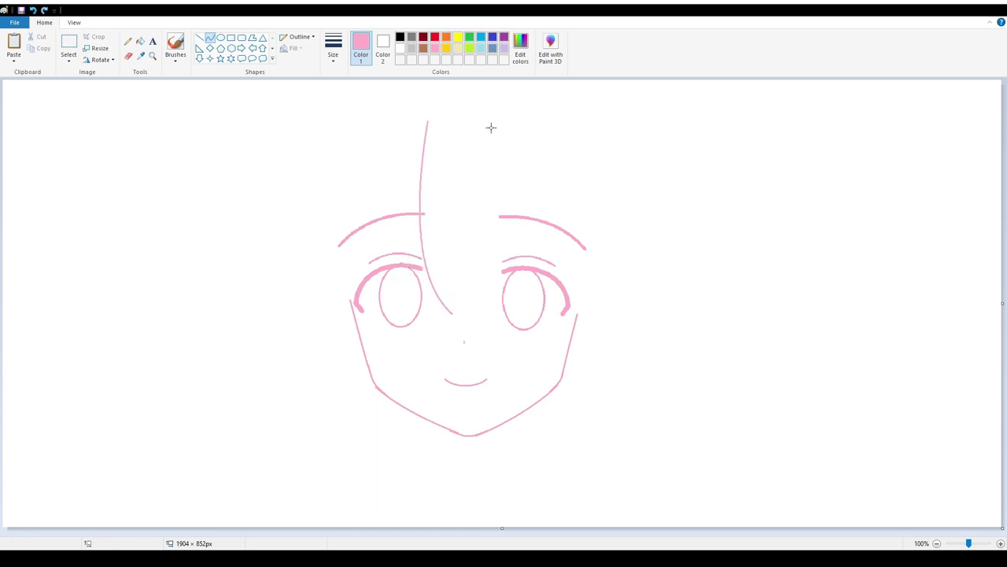
mouse_move(493, 128)
left_mouse_down()
mouse_move(503, 319)
mouse_move(448, 332)
mouse_move(461, 299)
mouse_move(506, 292)
mouse_move(513, 308)
mouse_move(504, 312)
left_mouse_up()
left_click(461, 275)
mouse_move(459, 280)
left_mouse_down()
mouse_move(448, 325)
mouse_move(407, 187)
mouse_move(403, 206)
left_mouse_up()
- Rework the short inner hair strand along the left edge of the central bang down to its tip
left_click(128, 56)
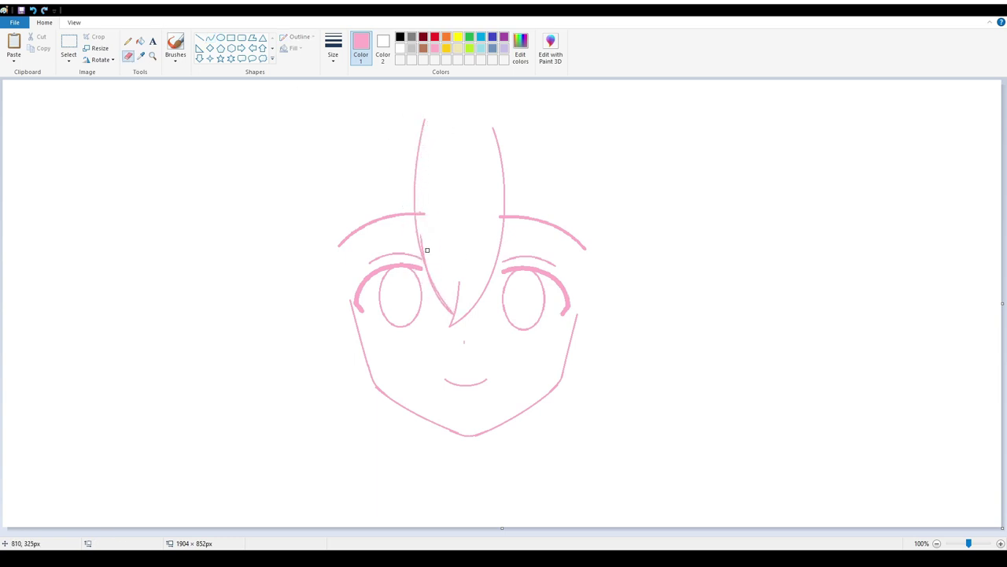
left_click(210, 37)
mouse_move(451, 305)
left_mouse_down()
mouse_move(423, 231)
mouse_move(428, 271)
left_mouse_up()
left_click(128, 56)
key("ctrl+z")
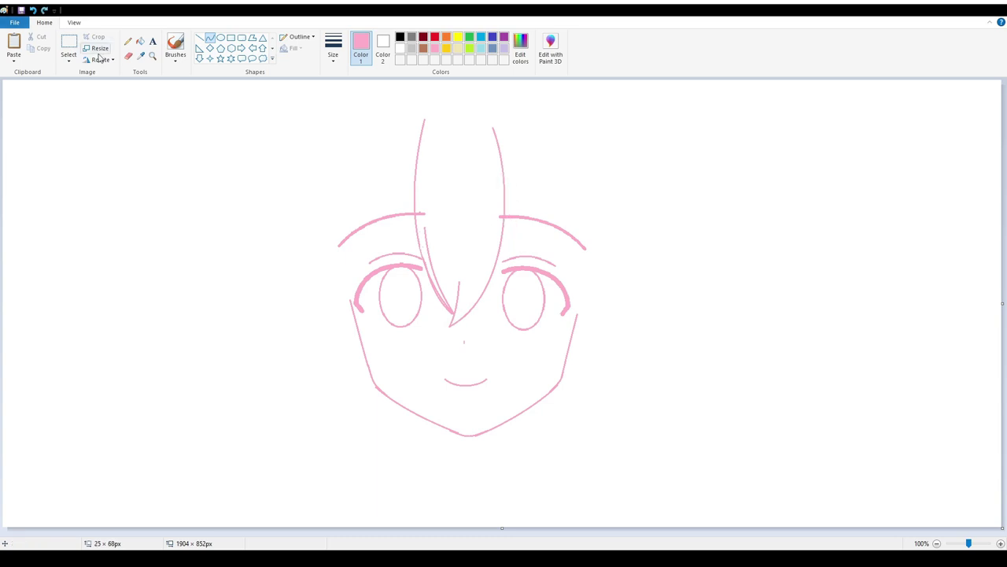
key("ctrl+y")
key("ctrl+z")
- Draw the two slightly curved neck lines running down from either side of the jaw
left_click_drag(437, 462, 429, 459)
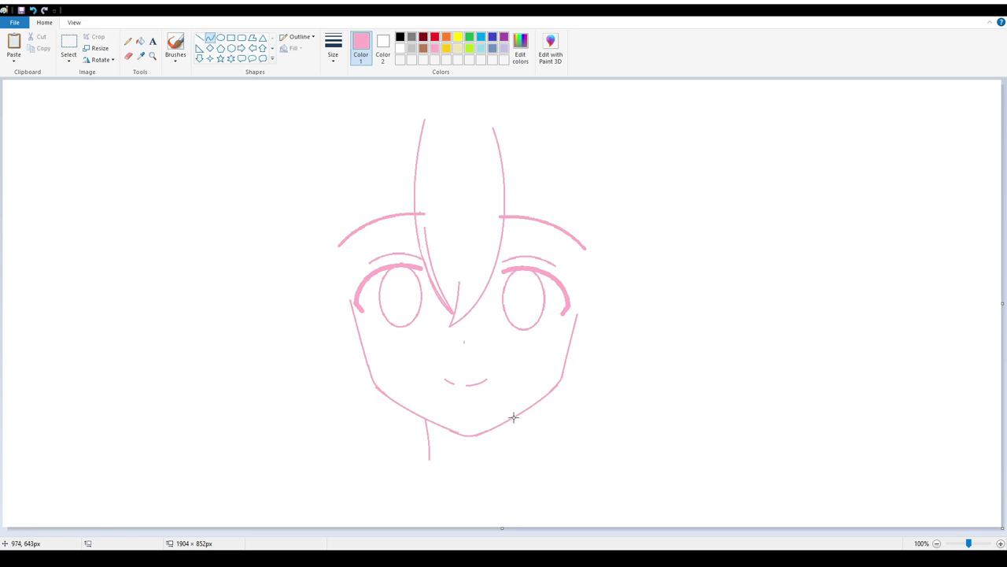
left_click_drag(514, 415, 511, 458)
left_click(566, 441)
- Draw a pointed bang strand over the right iris and the inner curve of the next strand starting at its upper end
mouse_move(504, 188)
left_mouse_down()
mouse_move(525, 276)
mouse_move(512, 293)
left_mouse_up()
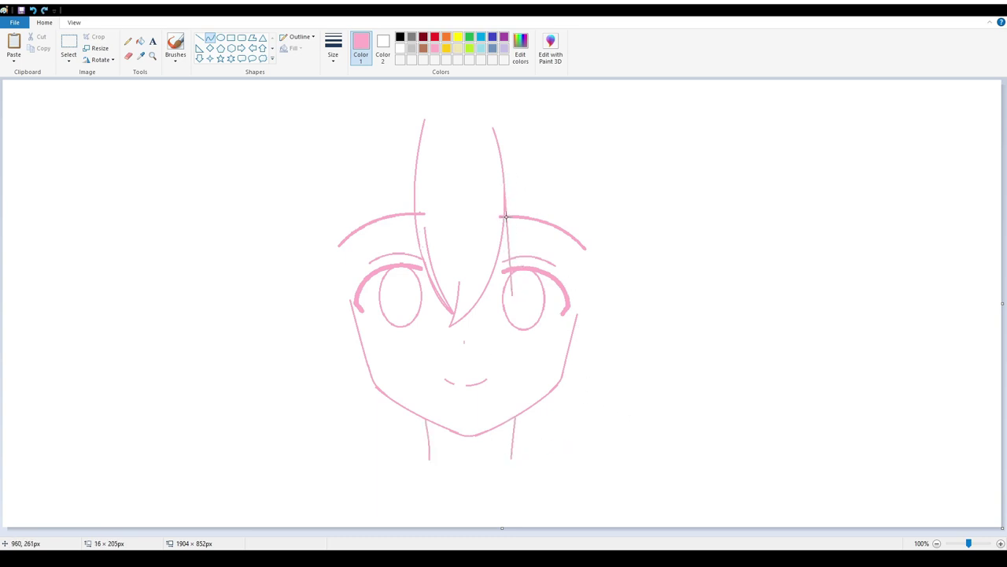
left_click_drag(504, 215, 539, 175)
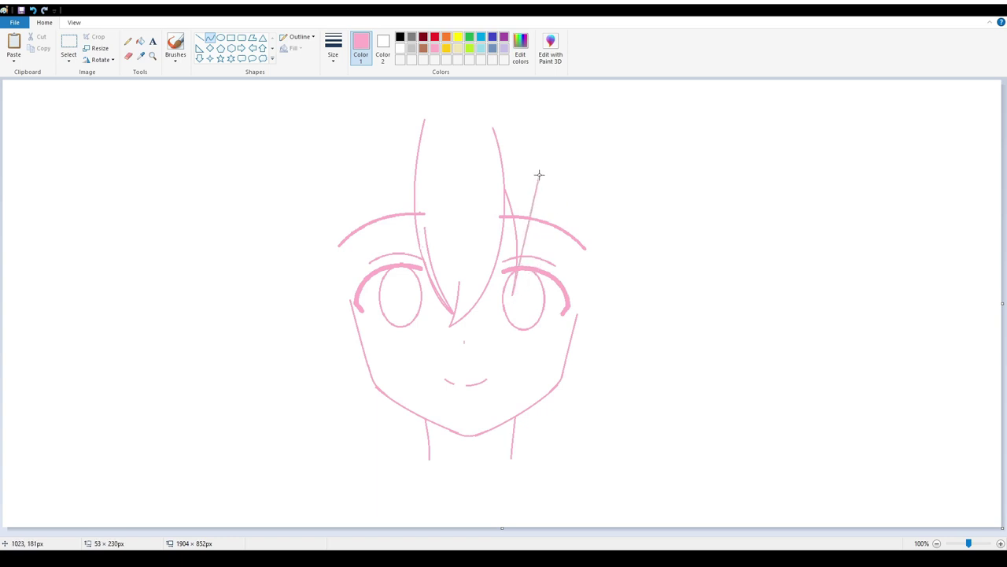
mouse_move(542, 235)
left_mouse_down()
mouse_move(540, 253)
mouse_move(546, 233)
left_mouse_up()
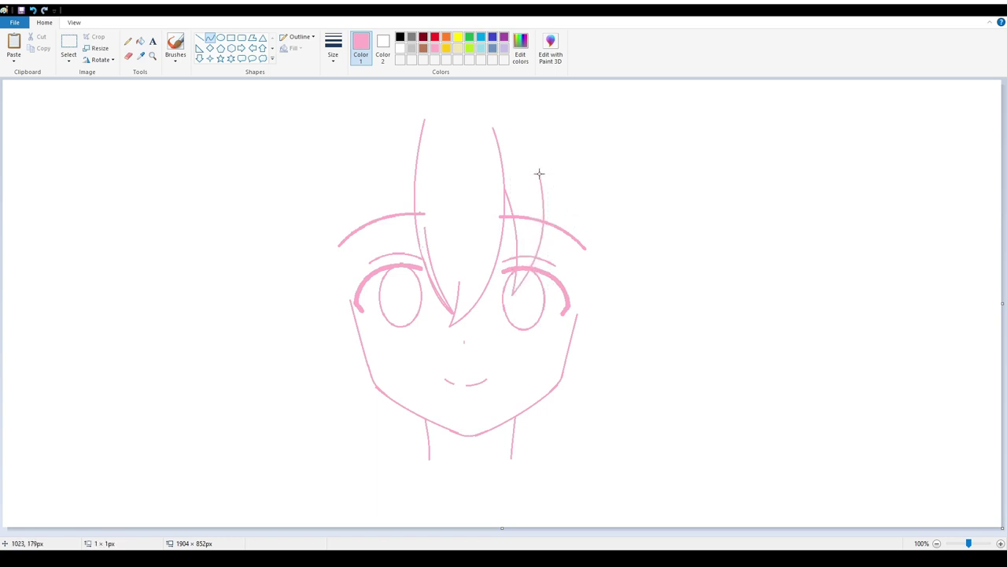
left_click_drag(539, 173, 550, 317)
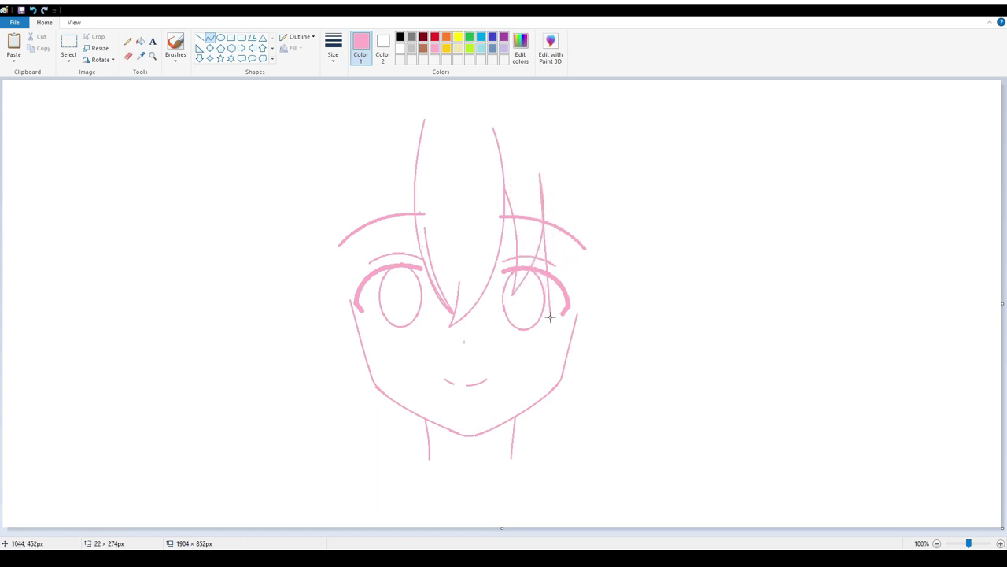
left_click(550, 418)
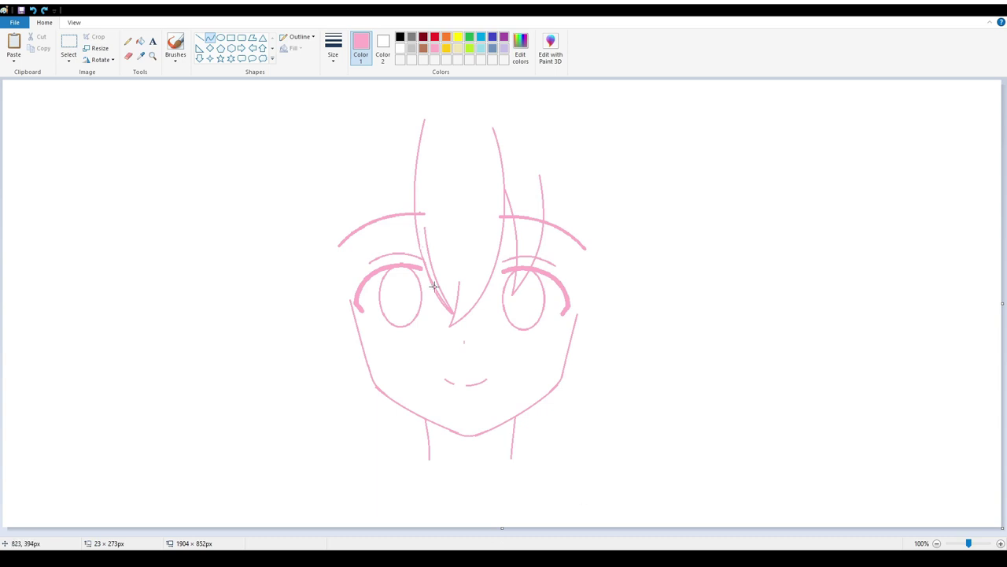
left_click_drag(539, 175, 569, 254)
- Replace the left iris with a larger oval, copy it onto the right eye and erase the leftover outlines
left_click(220, 37)
mouse_move(421, 331)
left_mouse_down()
mouse_move(372, 264)
mouse_move(446, 349)
left_mouse_up()
left_click(128, 56)
left_click(68, 45)
mouse_move(433, 283)
left_mouse_down()
mouse_move(101, 181)
mouse_move(551, 304)
left_mouse_up()
left_click(129, 56)
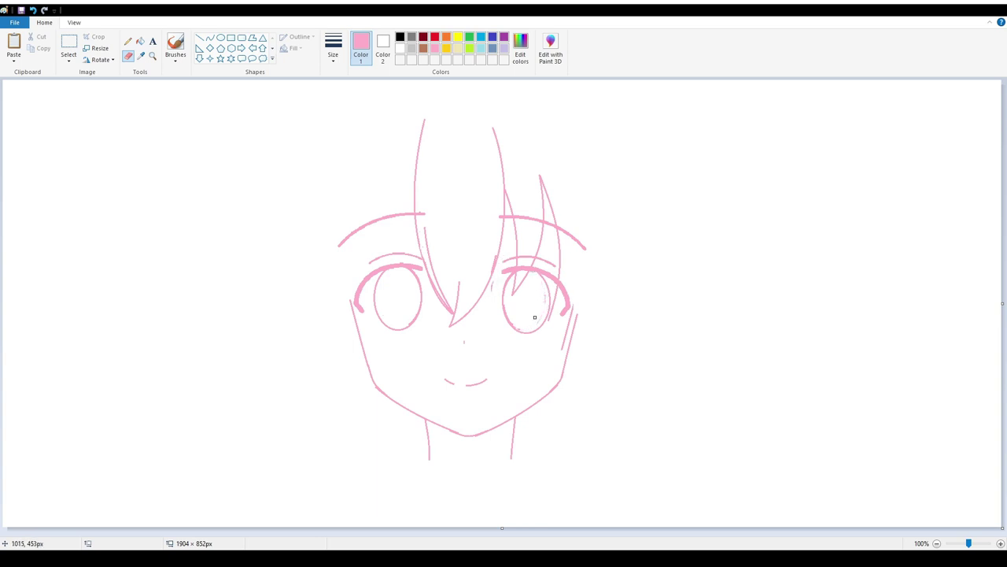
- Complete the bang strand over the right eye's outer corner and add another pointed strand beside the face, its outer curve about 67 × 277 px
left_click(209, 37)
mouse_move(561, 227)
left_mouse_down()
mouse_move(546, 287)
mouse_move(592, 248)
mouse_move(583, 203)
left_mouse_up()
mouse_move(586, 228)
left_mouse_down()
mouse_move(591, 255)
mouse_move(590, 211)
mouse_move(591, 318)
left_mouse_up()
left_click_drag(590, 260, 600, 267)
mouse_move(595, 318)
left_mouse_down()
mouse_move(621, 229)
mouse_move(607, 172)
left_mouse_up()
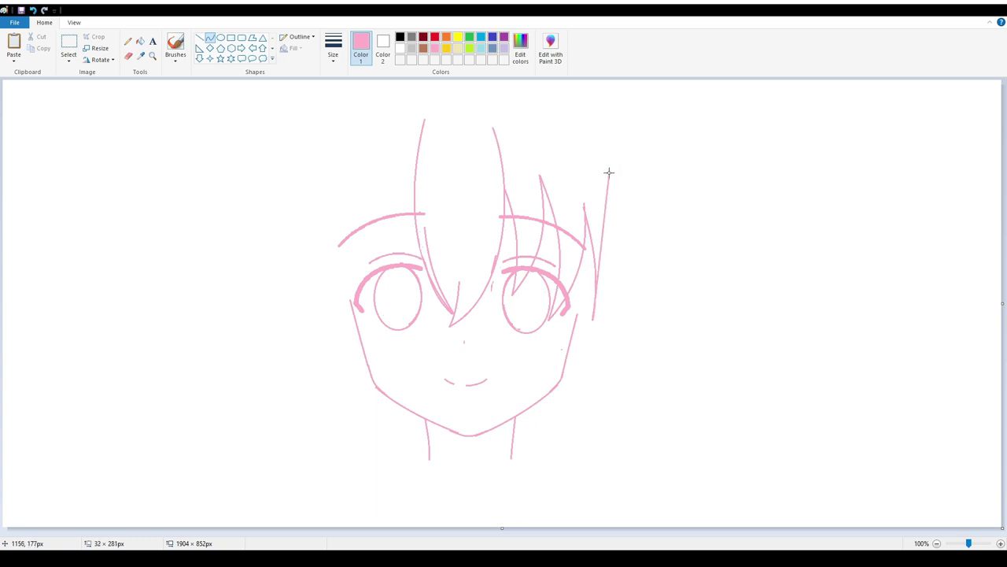
mouse_move(606, 252)
left_mouse_down()
mouse_move(612, 279)
mouse_move(625, 225)
left_mouse_up()
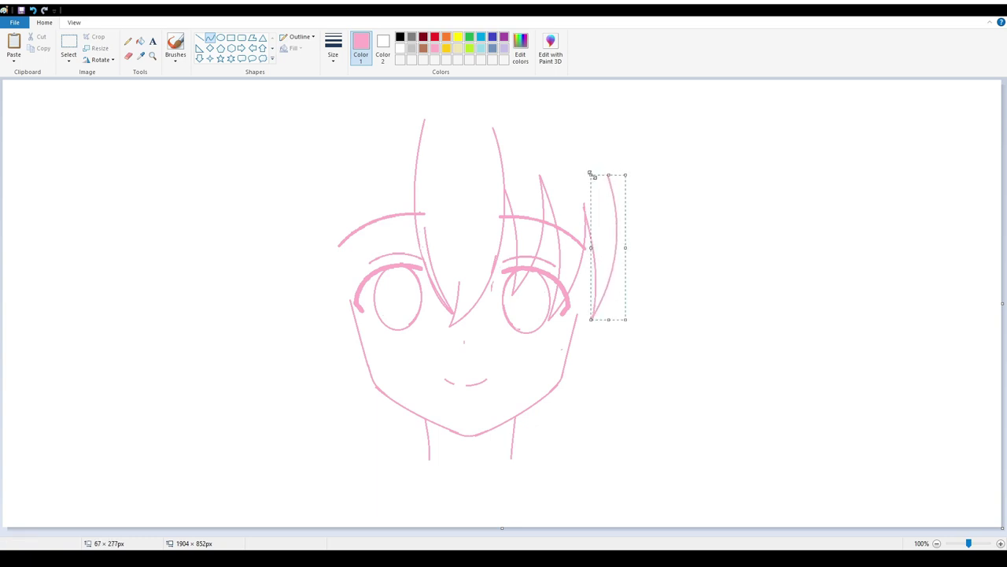
left_click(592, 329)
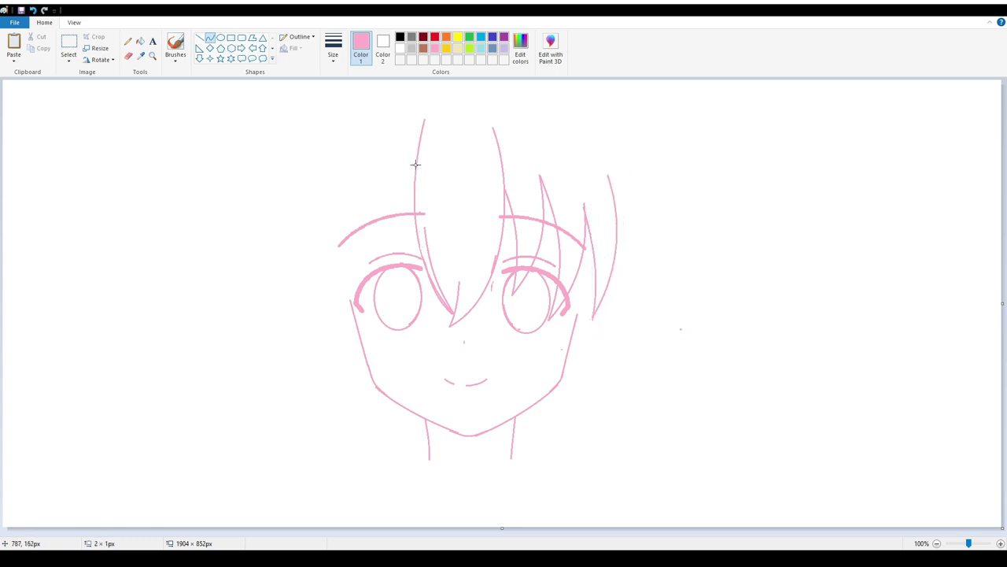
- Draw narrow pointed bang strands over the left eye and a long outer curve sweeping up beside its outer corner
left_click_drag(415, 163, 394, 251)
key("ctrl+z")
mouse_move(414, 180)
left_mouse_down()
mouse_move(392, 267)
mouse_move(407, 225)
mouse_move(404, 288)
mouse_move(394, 178)
mouse_move(383, 297)
mouse_move(386, 233)
mouse_move(399, 314)
mouse_move(355, 203)
mouse_move(393, 141)
mouse_move(360, 266)
mouse_move(362, 162)
mouse_move(375, 180)
mouse_move(353, 301)
mouse_move(344, 272)
left_mouse_up()
left_click(301, 236)
key("Escape")
left_click_drag(359, 309, 331, 161)
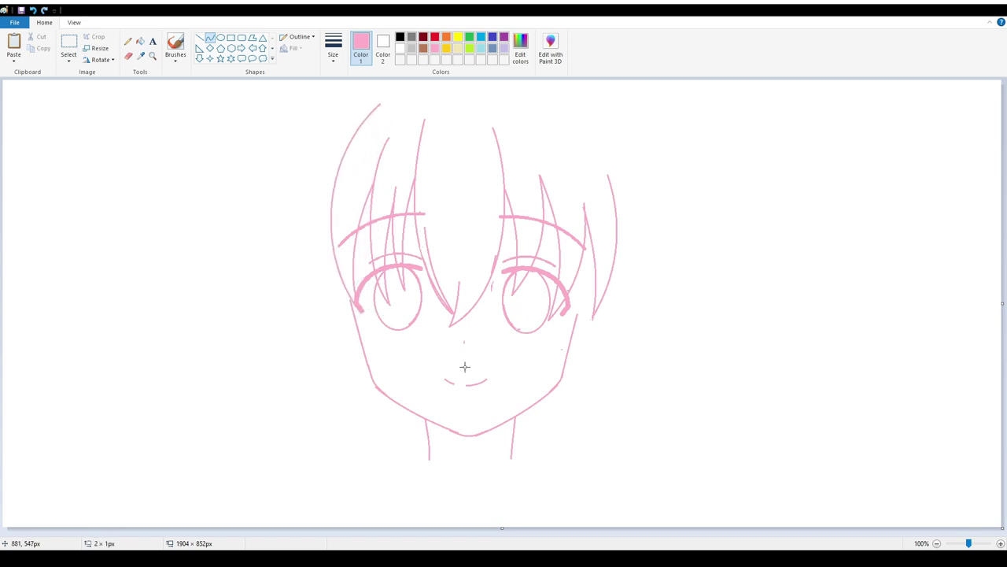
- Draw a long hair line running from beside each eye to the canvas's lower edge and reinforce the left jaw line
left_click_drag(346, 295, 358, 551)
left_click_drag(351, 472, 344, 468)
left_click_drag(577, 280, 578, 495)
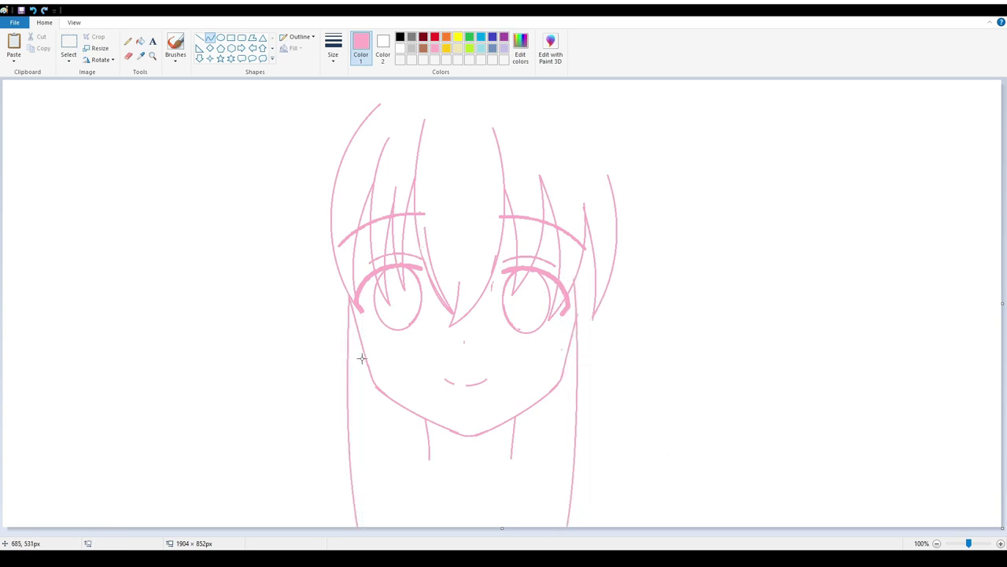
mouse_move(360, 338)
left_mouse_down()
mouse_move(384, 396)
mouse_move(367, 365)
left_mouse_up()
- Try to move the outermost hair strand beside the right eye farther outward
left_click(68, 47)
left_click_drag(585, 157, 657, 338)
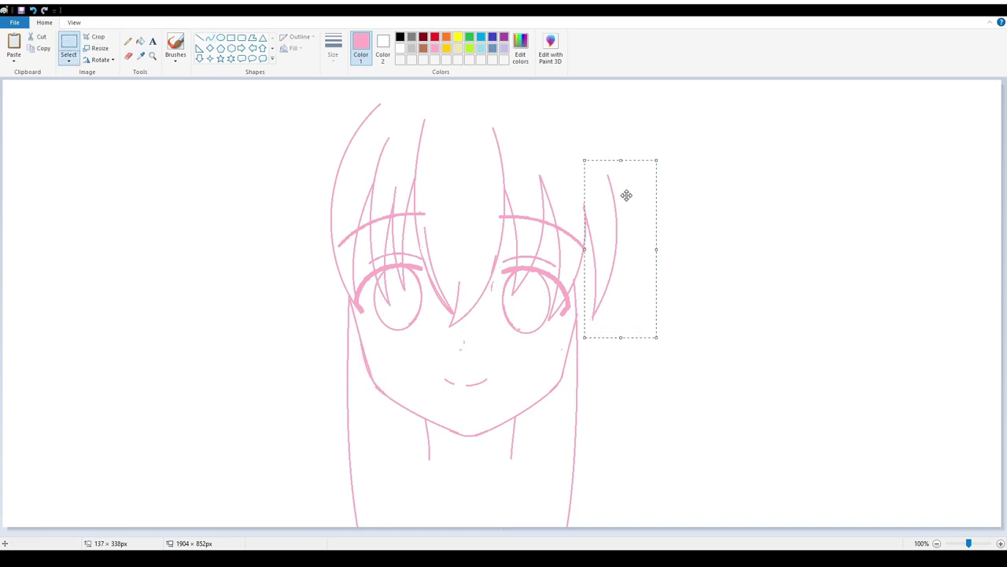
left_click_drag(627, 196, 661, 196)
key("ctrl+z")
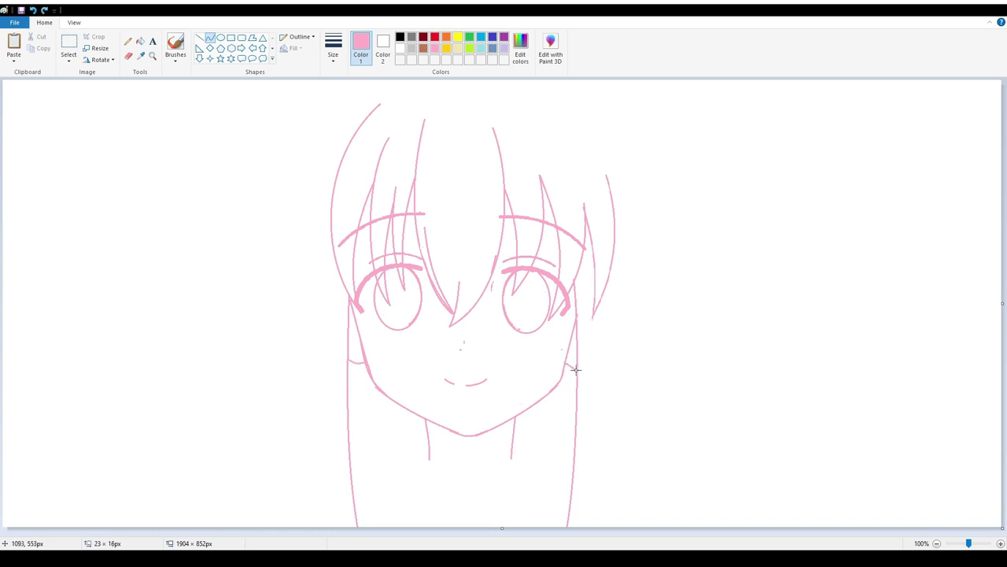
- Complete the right earlobe curve, then draw the long outer hair curve right of the face with a small split near its lower end
left_click_drag(577, 369, 575, 369)
mouse_move(606, 163)
left_mouse_down()
mouse_move(647, 393)
mouse_move(648, 477)
mouse_move(614, 560)
left_mouse_up()
left_click_drag(639, 246, 653, 331)
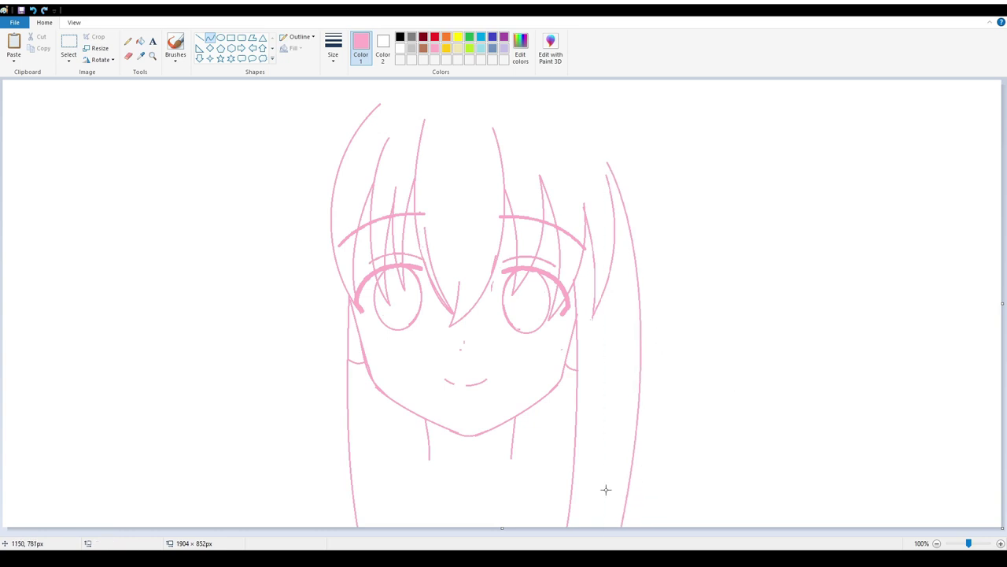
mouse_move(605, 489)
left_mouse_down()
mouse_move(595, 529)
mouse_move(615, 504)
left_mouse_up()
- Add two pointed hair strands left of the face and close them with a long outer curve, erasing the stray mark near the nose
mouse_move(329, 222)
left_mouse_down()
mouse_move(322, 294)
mouse_move(330, 265)
mouse_move(321, 282)
mouse_move(295, 180)
mouse_move(314, 200)
mouse_move(309, 180)
mouse_move(304, 286)
mouse_move(294, 214)
mouse_move(295, 311)
mouse_move(292, 283)
mouse_move(307, 310)
mouse_move(286, 229)
mouse_move(292, 281)
mouse_move(288, 266)
left_mouse_up()
left_click(128, 55)
left_click(210, 37)
key("ctrl+z")
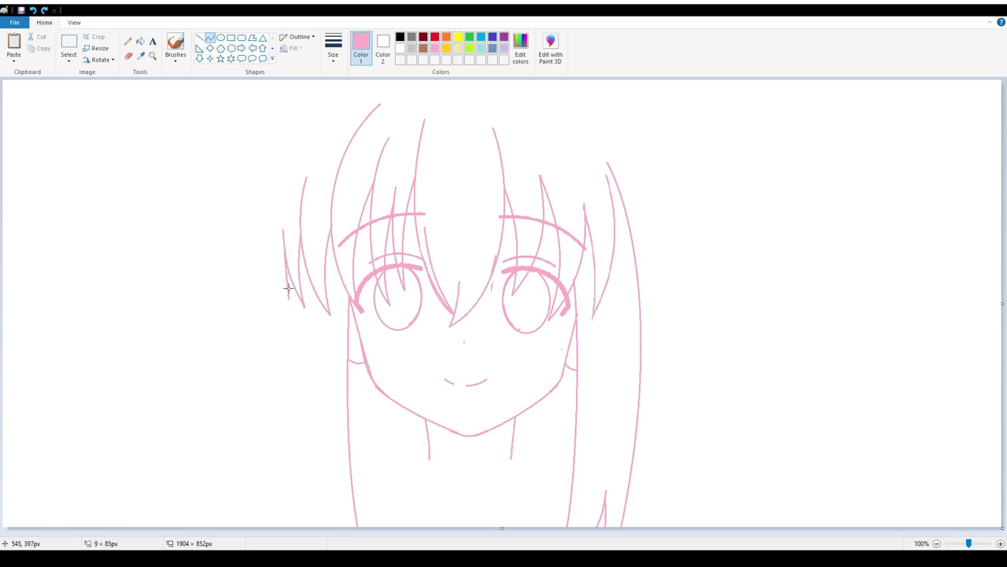
left_click_drag(288, 289, 288, 257)
left_click_drag(289, 297, 270, 169)
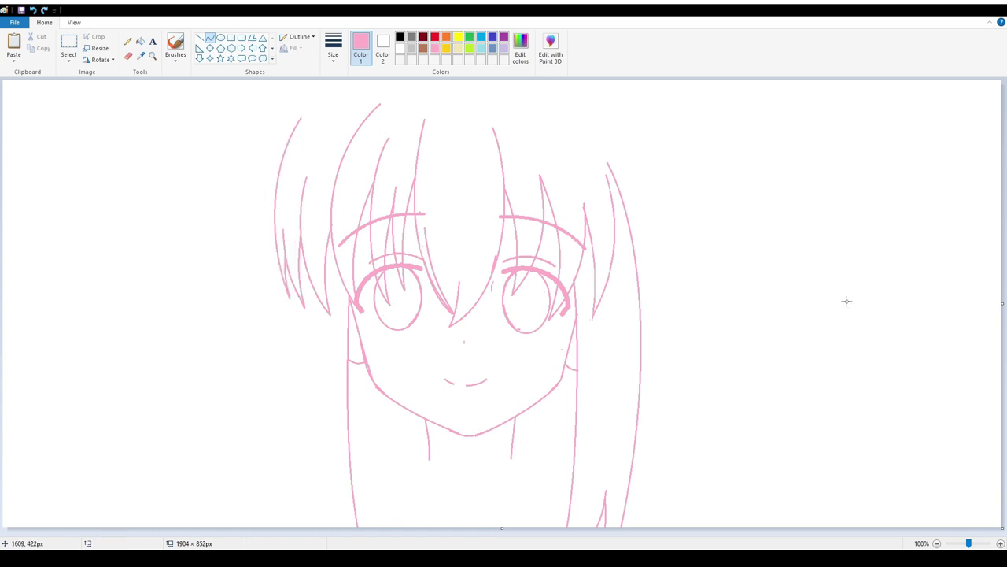
- Select the whole drawing, about 818 × 840 px, and shift it slightly down
left_click(69, 48)
left_click_drag(658, 92, 229, 533)
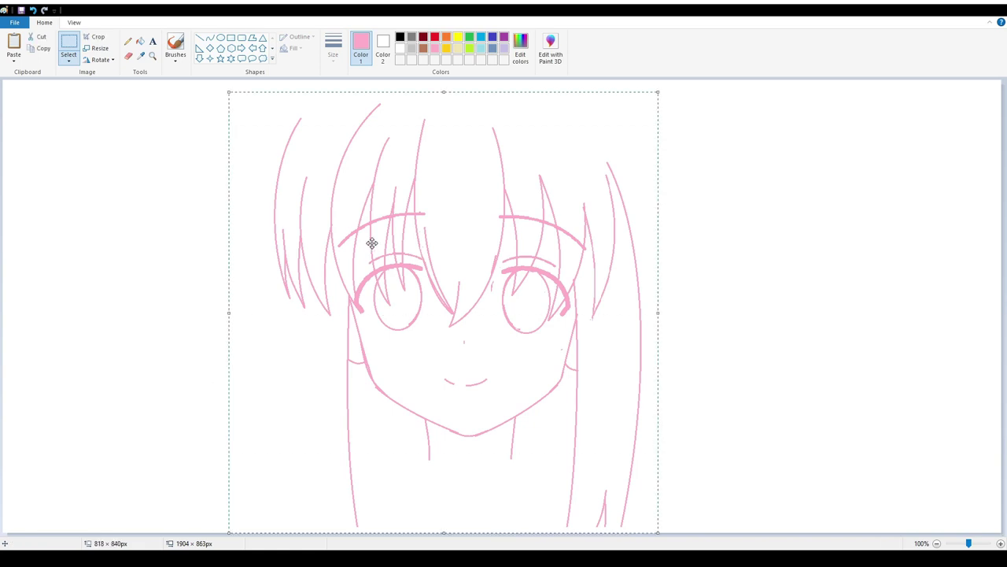
left_click_drag(373, 241, 374, 246)
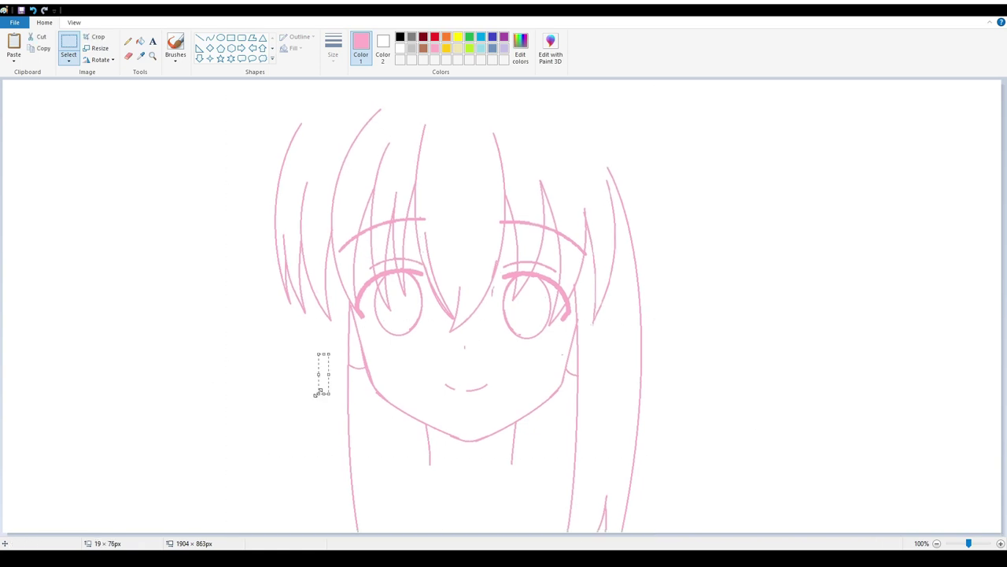
- Draw a flat oval around the base of the neck for the collar and erase the part crossing the neck
left_click(209, 38)
left_click(223, 38)
left_click_drag(403, 462, 541, 447)
left_click_drag(403, 455, 406, 456)
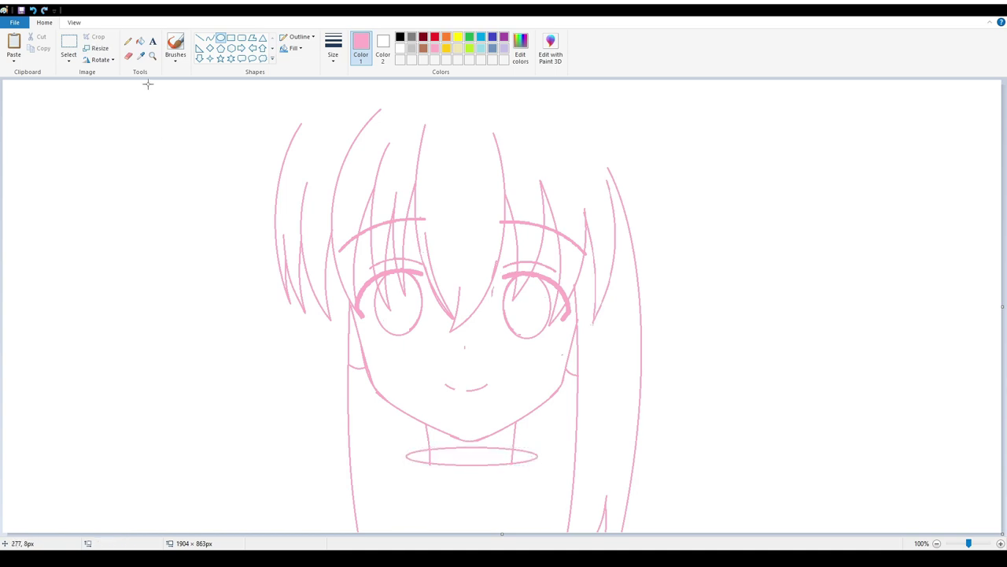
left_click(128, 56)
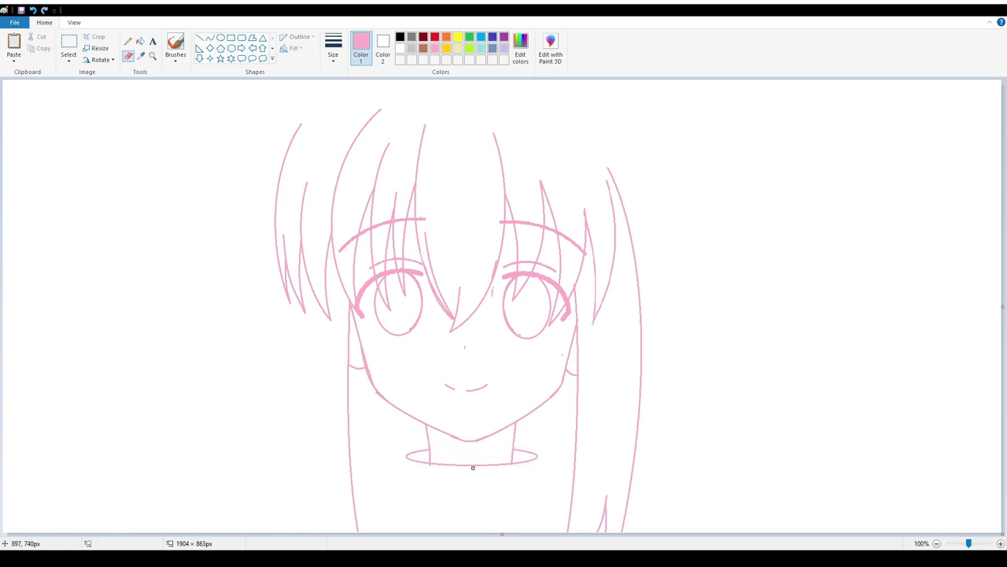
- Draw the two collar side lines down from the oval's ends and erase the oval's excess outline at the corners
left_click(210, 38)
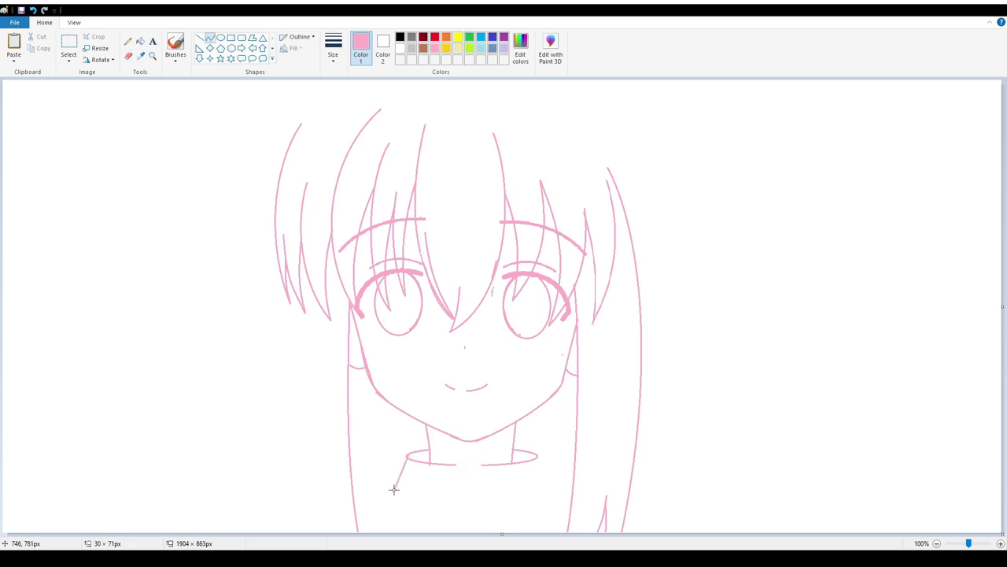
left_click_drag(394, 490, 399, 467)
mouse_move(535, 454)
left_mouse_down()
mouse_move(543, 499)
mouse_move(541, 448)
mouse_move(534, 466)
left_mouse_up()
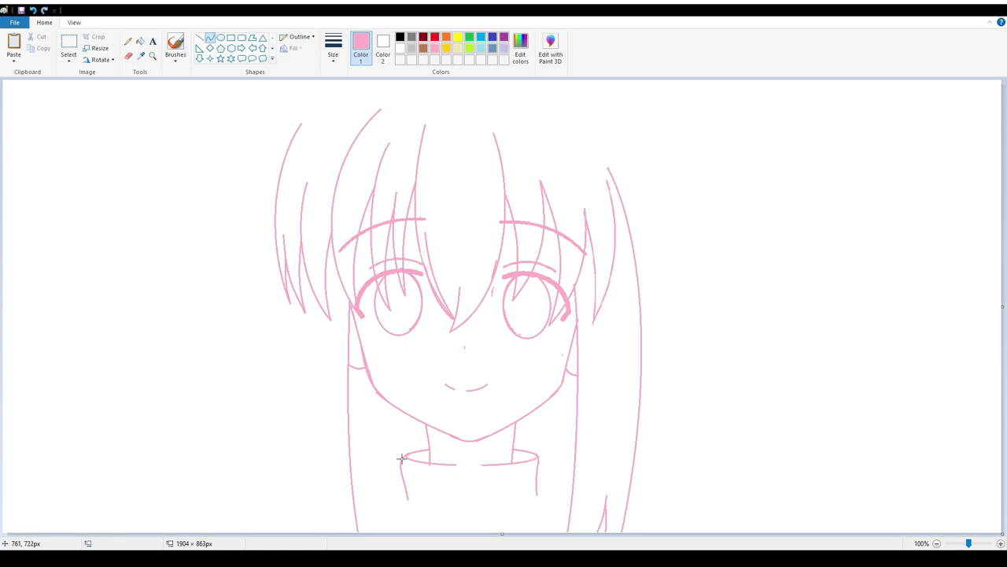
left_click(129, 59)
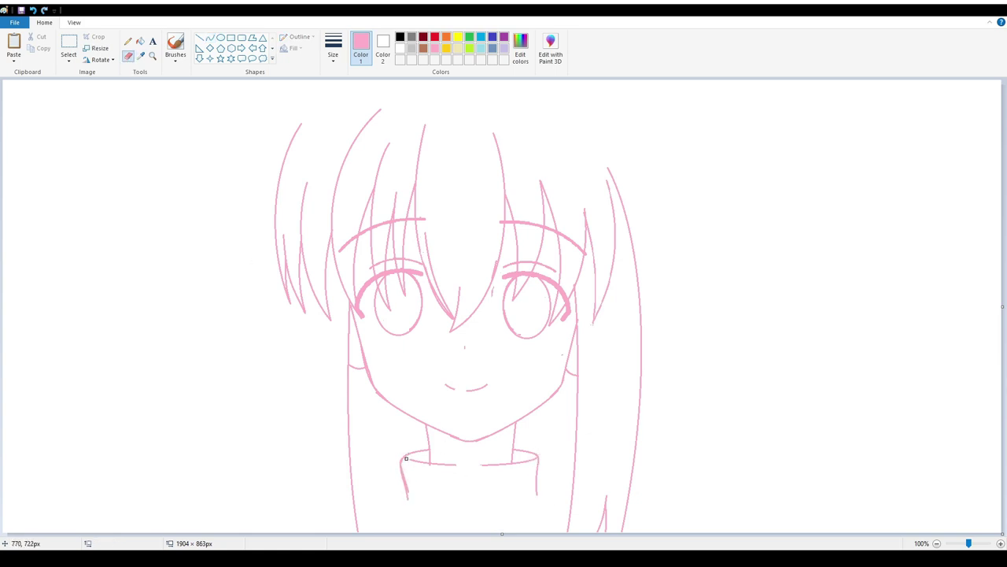
- Join the collar's front gap with a small rounded notch and draw the left shoulder line out to the hair
left_click(209, 37)
left_click_drag(450, 463, 470, 469)
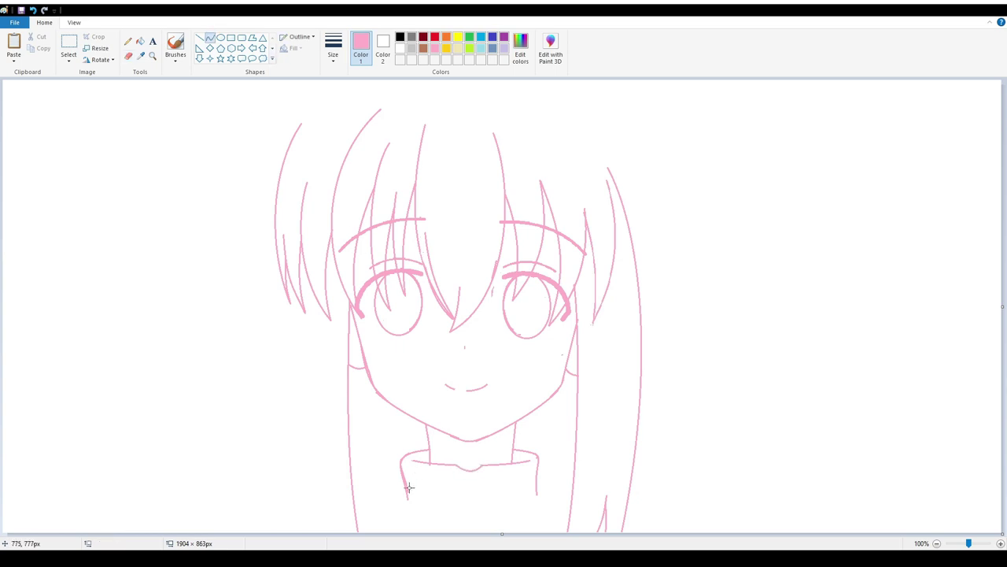
left_click_drag(409, 487, 354, 515)
left_click(356, 512)
left_click(360, 508)
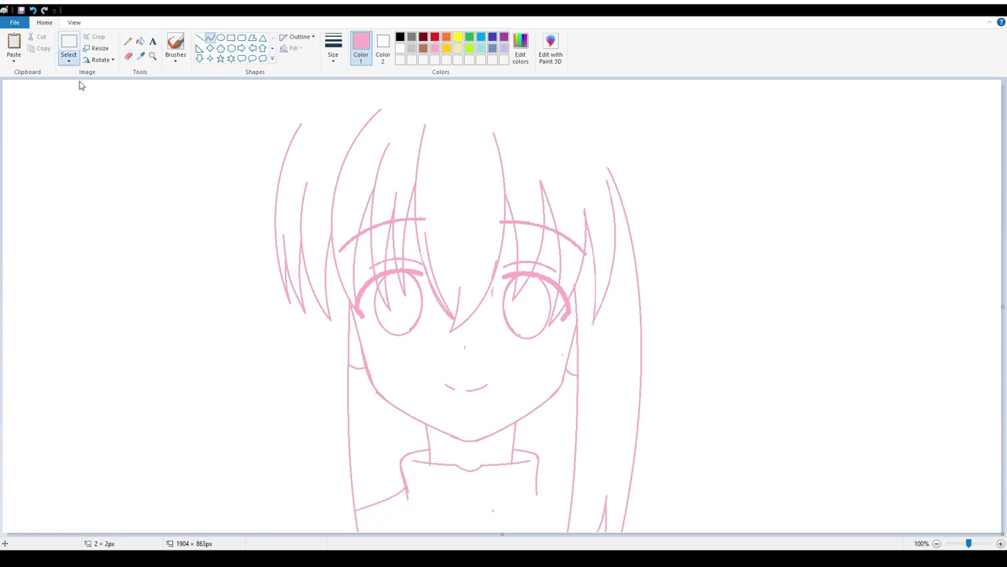
- Select the collar and left shoulder area and narrow it slightly
left_click(68, 45)
mouse_move(421, 438)
left_mouse_down()
mouse_move(432, 462)
mouse_move(501, 462)
mouse_move(518, 448)
mouse_move(470, 535)
mouse_move(353, 508)
left_mouse_up()
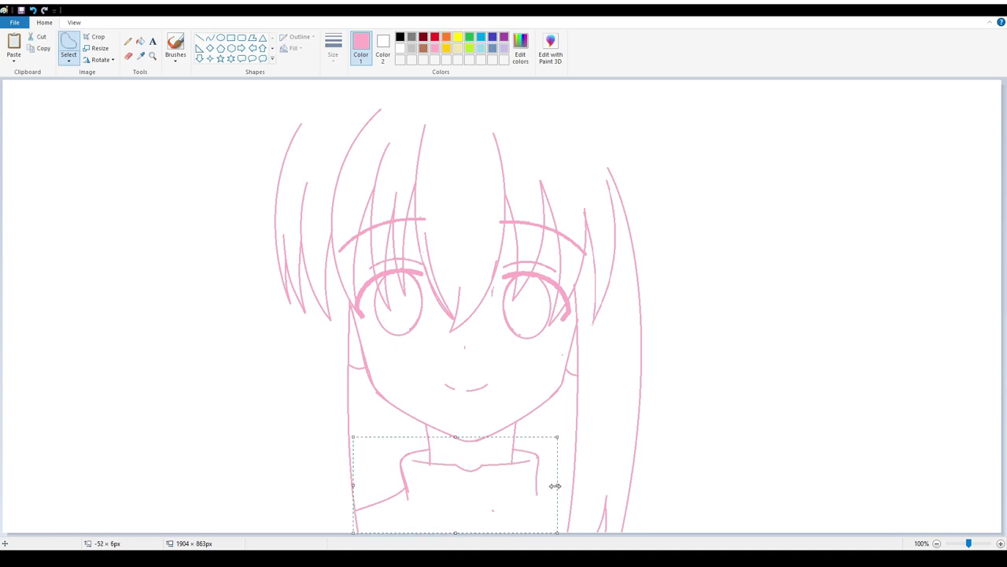
left_click_drag(554, 486, 549, 486)
left_click(701, 387)
- Draw two front placket lines down from the collar notch, erase the left collar's excess end and add the right shoulder line
left_click(209, 37)
mouse_move(474, 465)
left_mouse_down()
mouse_move(474, 513)
mouse_move(476, 467)
left_mouse_up()
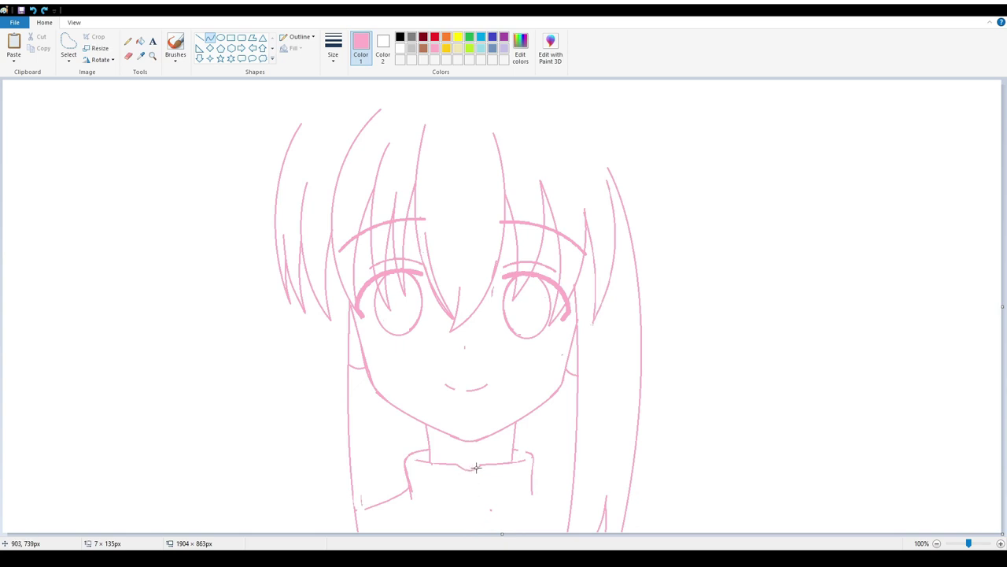
left_click_drag(475, 549, 464, 503)
left_click(128, 56)
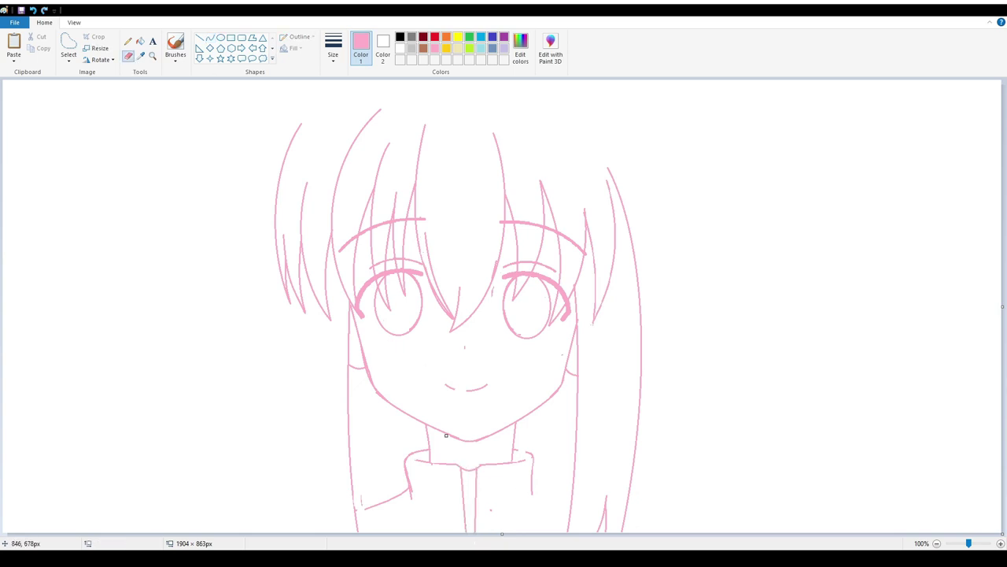
left_click(209, 37)
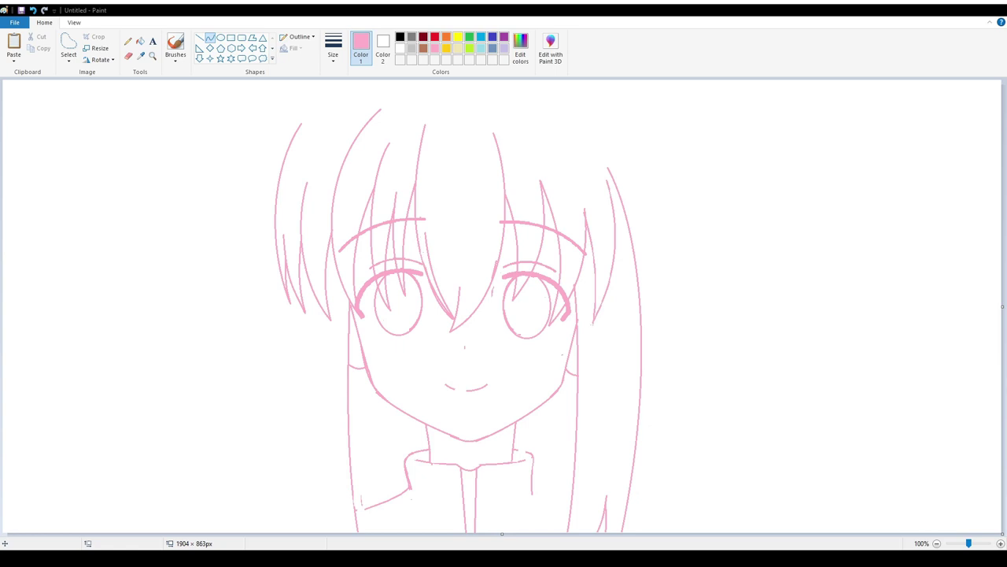
left_click_drag(538, 494, 569, 510)
- Draw long flowing hair lines down both outer sides, with a small split strand near the lower end of the left hair
left_click_drag(625, 168, 675, 532)
left_click_drag(653, 346, 647, 445)
mouse_move(293, 291)
left_mouse_down()
mouse_move(266, 528)
mouse_move(265, 479)
mouse_move(269, 514)
left_mouse_up()
left_click_drag(310, 307, 313, 540)
mouse_move(307, 441)
left_mouse_down()
mouse_move(299, 382)
mouse_move(292, 506)
mouse_move(335, 539)
left_mouse_up()
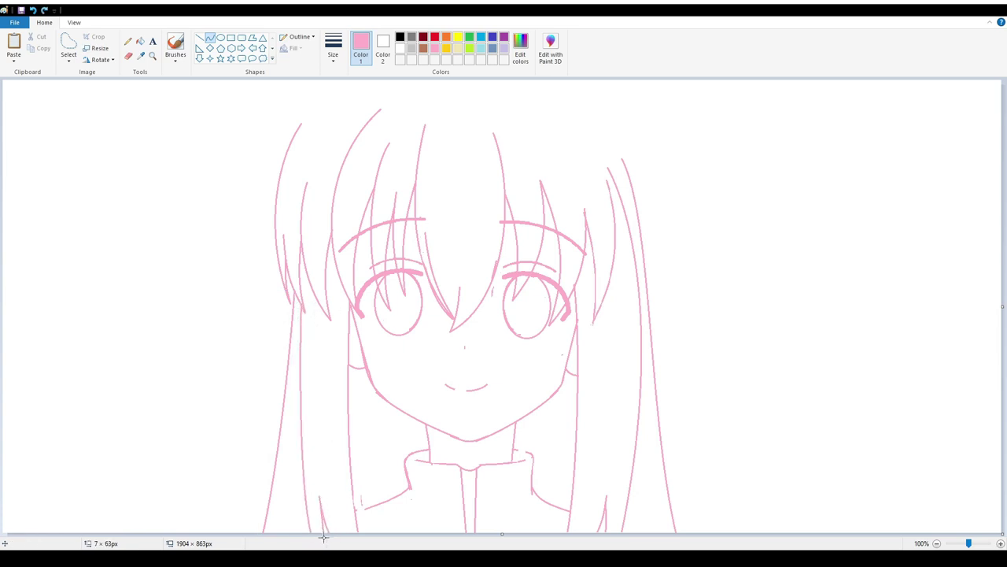
left_click_drag(296, 438, 270, 476)
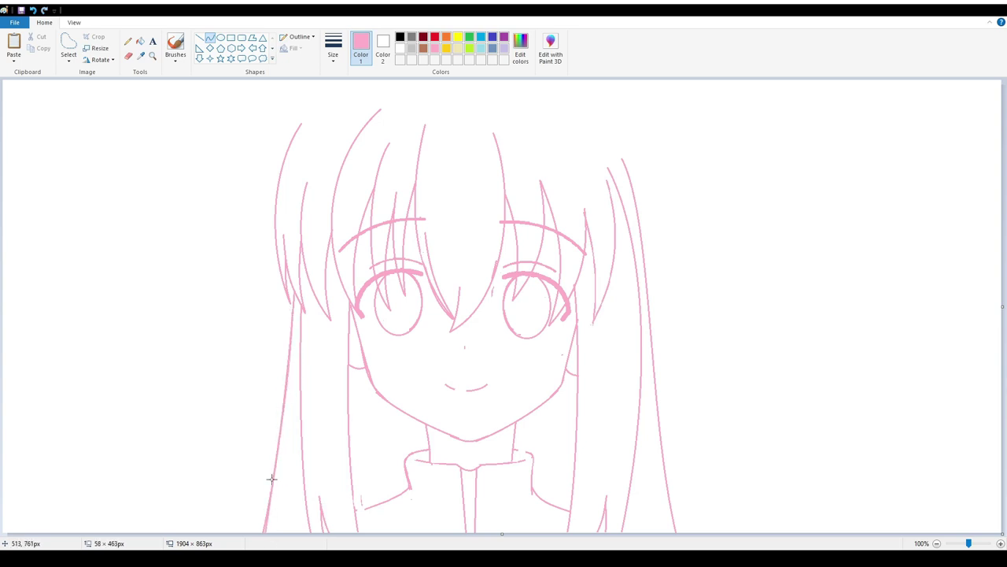
- Select the whole figure and move it down to make room above the head
scroll(323, 315, "down", 3)
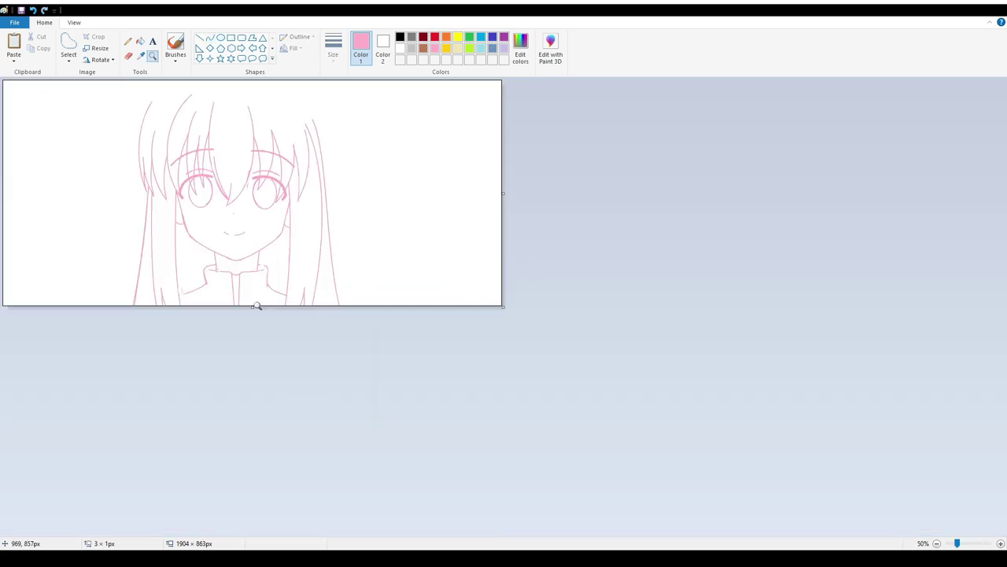
left_click(69, 47)
left_click_drag(389, 82, 103, 332)
left_click_drag(229, 195, 234, 210)
left_click(169, 89)
left_click(153, 55)
left_click(266, 99)
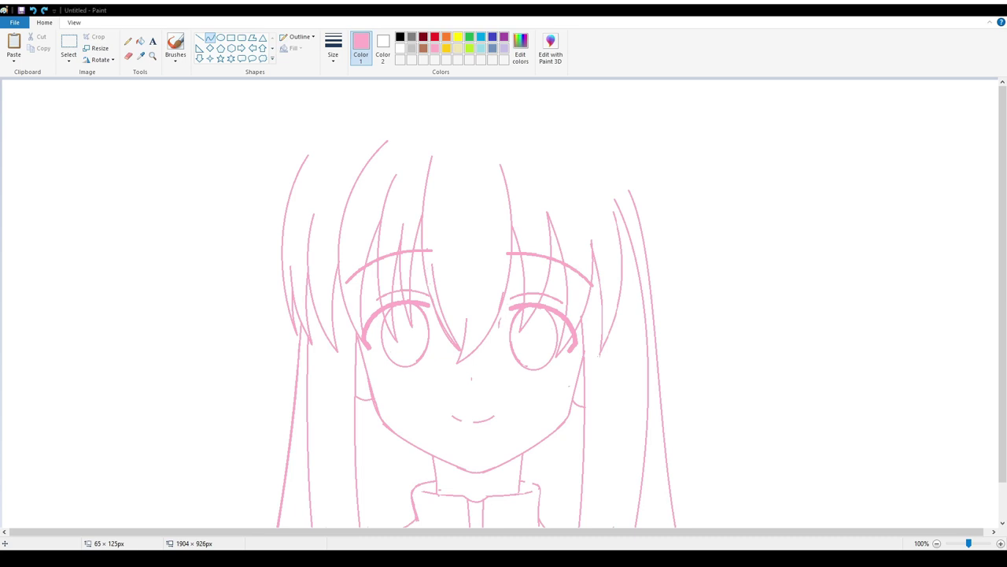
- Draw a rounded curve over the top of the head joining the left and right outer hair lines, about 604 × 263 px
mouse_move(639, 216)
left_mouse_down()
mouse_move(619, 153)
mouse_move(306, 152)
mouse_move(435, 94)
left_mouse_up()
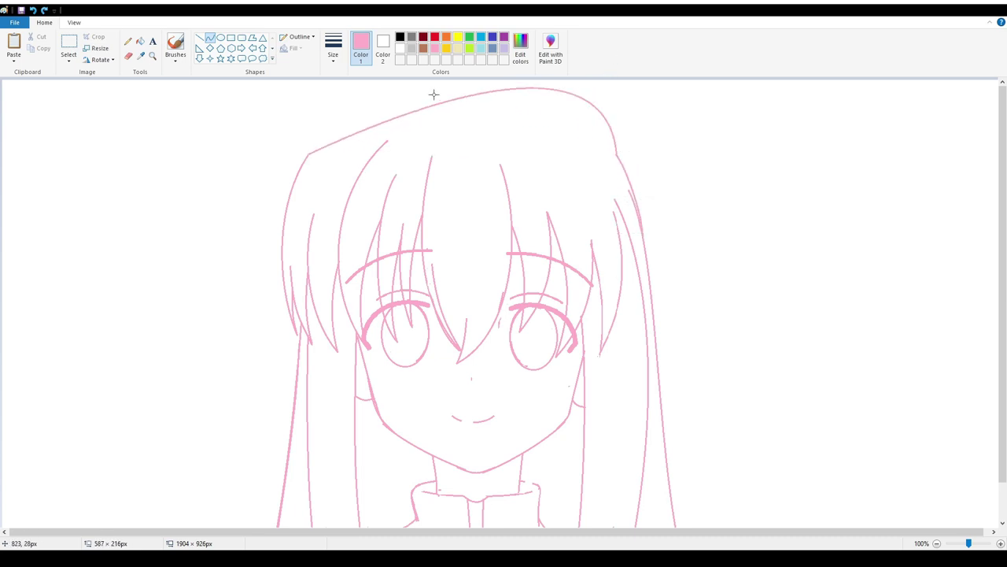
key("Escape")
left_click_drag(618, 163, 306, 154)
left_click_drag(472, 95, 574, 38)
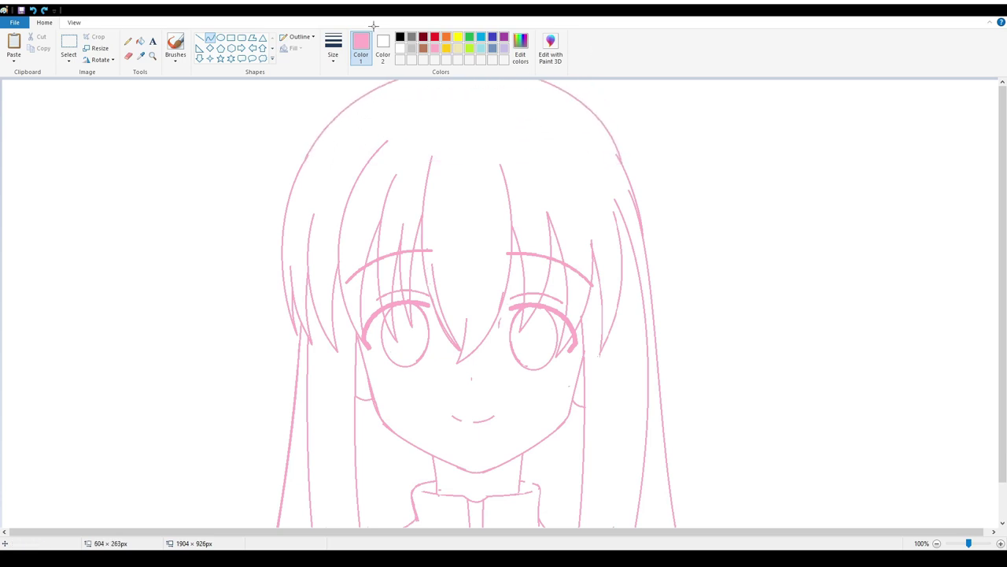
left_click_drag(354, 47, 346, 39)
- Thicken the right and left ends of the head's top outline with overlapping curves
left_click(619, 163)
left_click_drag(619, 163, 392, 79)
left_click_drag(551, 95, 744, 181)
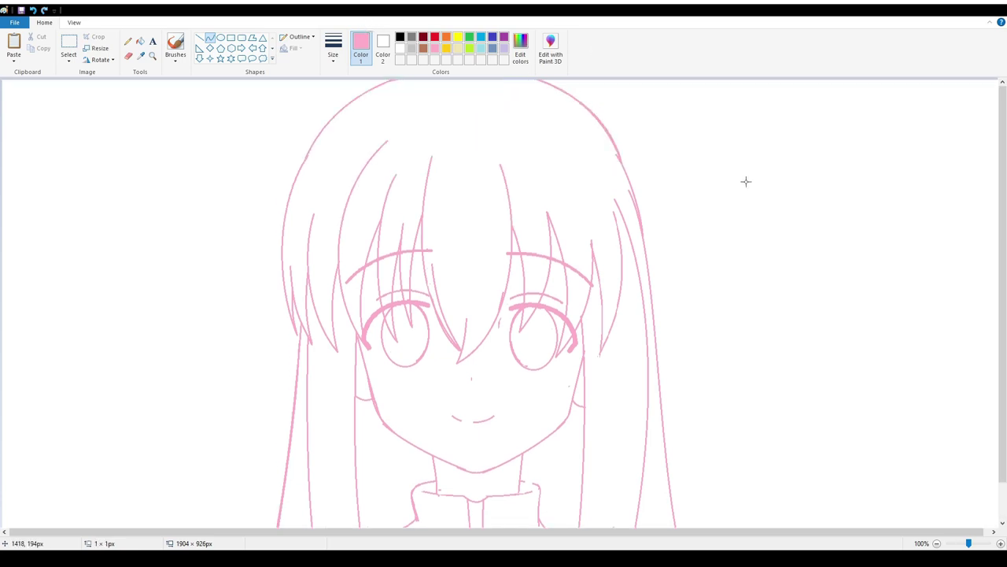
left_click_drag(306, 156, 398, 79)
left_click(351, 104)
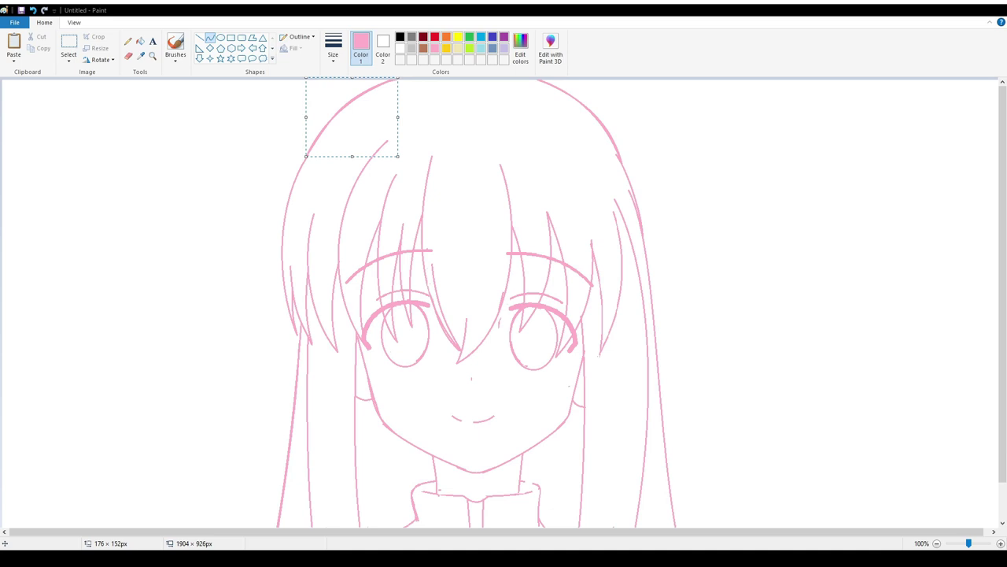
- Add a split strand to the lower left hair and draw back-hair lines beside the neck and below the left jaw
scroll(325, 359, "down", 1)
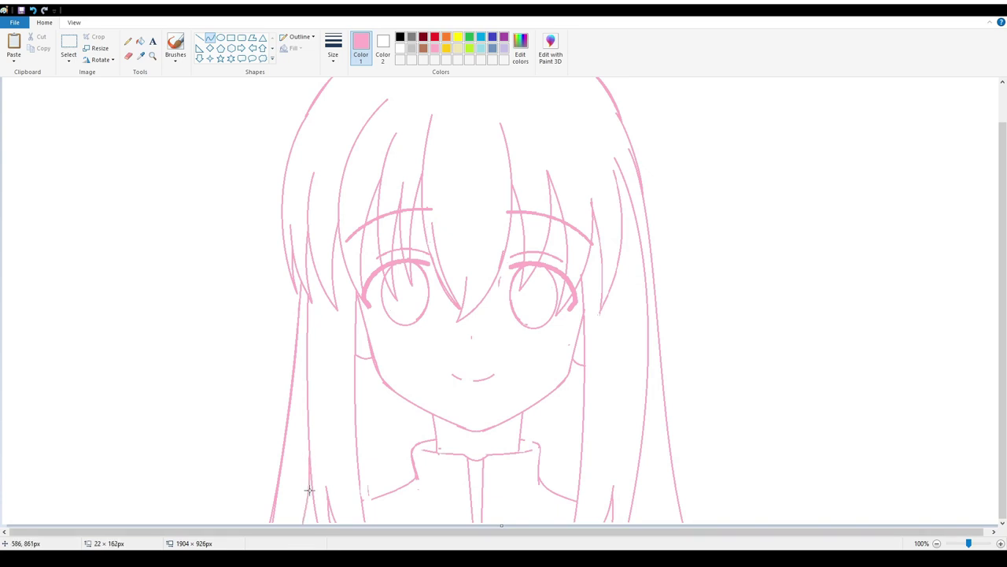
mouse_move(383, 392)
left_mouse_down()
mouse_move(373, 493)
mouse_move(385, 459)
mouse_move(418, 429)
left_mouse_up()
left_click_drag(532, 402, 541, 446)
left_click(602, 454)
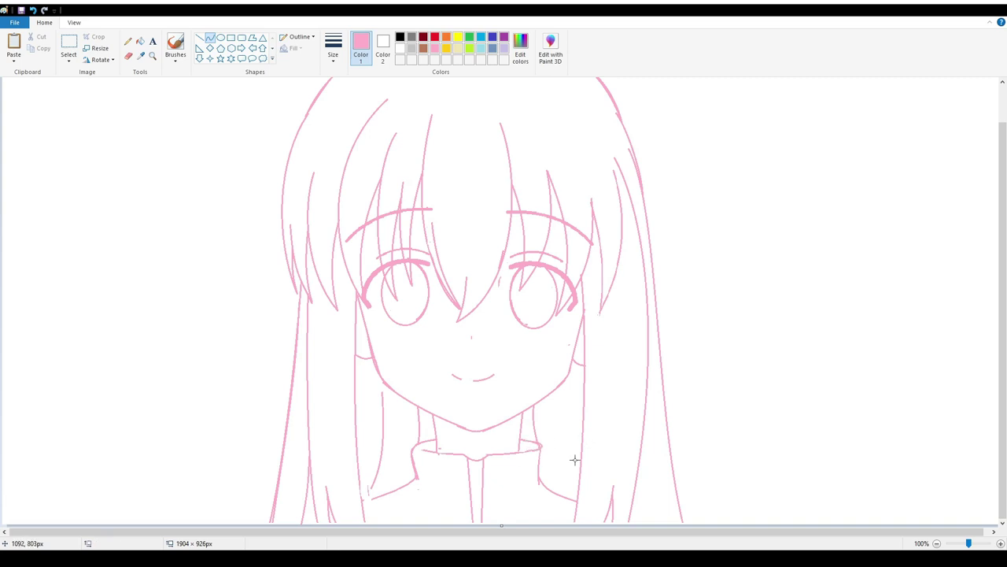
- Draw the shadow curve beneath the chin and thicken the two front placket lines below the collar
left_click_drag(472, 433, 433, 424)
left_click(479, 446)
left_click_drag(465, 457, 484, 488)
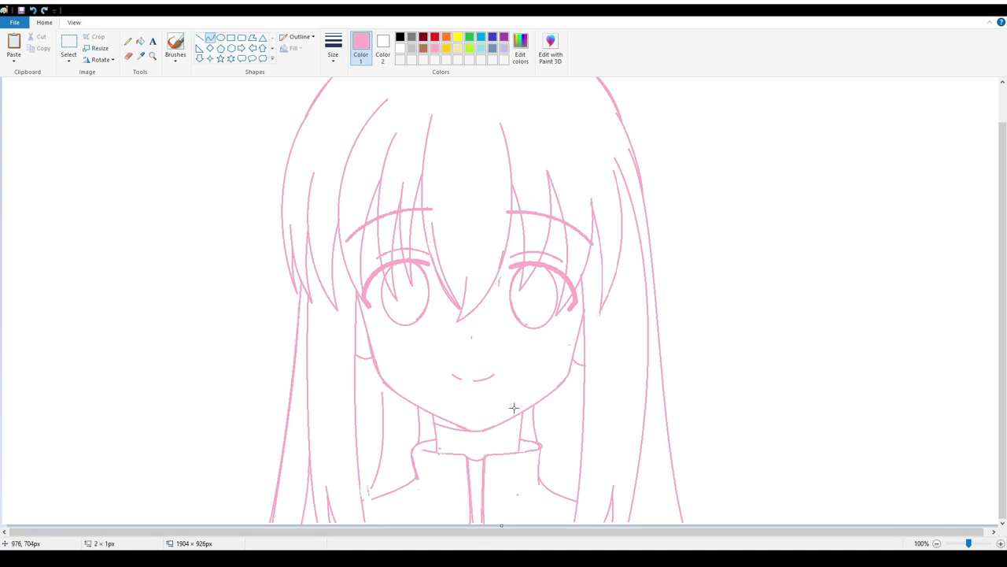
- Draw a back-hair curve about 31 × 227 px from below the right jaw to the right shoulder
left_click_drag(582, 413, 558, 418)
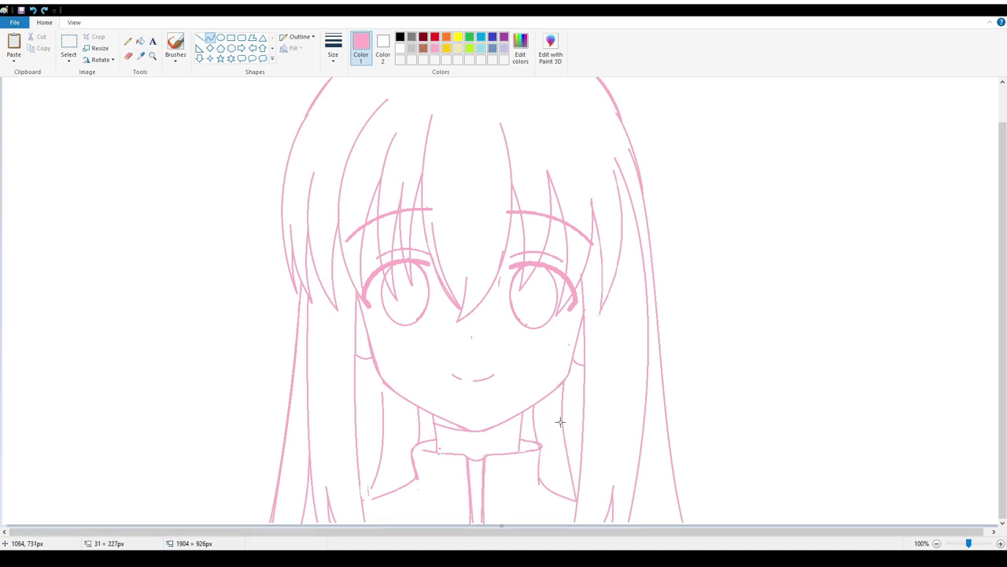
scroll(644, 445, "up", 1)
scroll(643, 446, "down", 1)
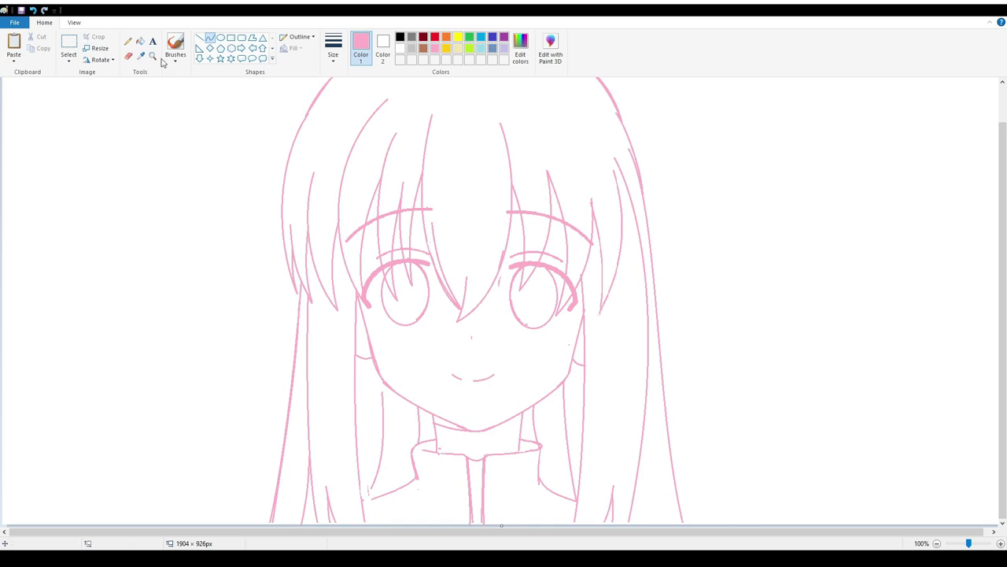
key("ctrl+Page_Down")
left_click(68, 47)
mouse_move(334, 120)
left_mouse_down()
mouse_move(135, 69)
mouse_move(137, 80)
left_mouse_up()
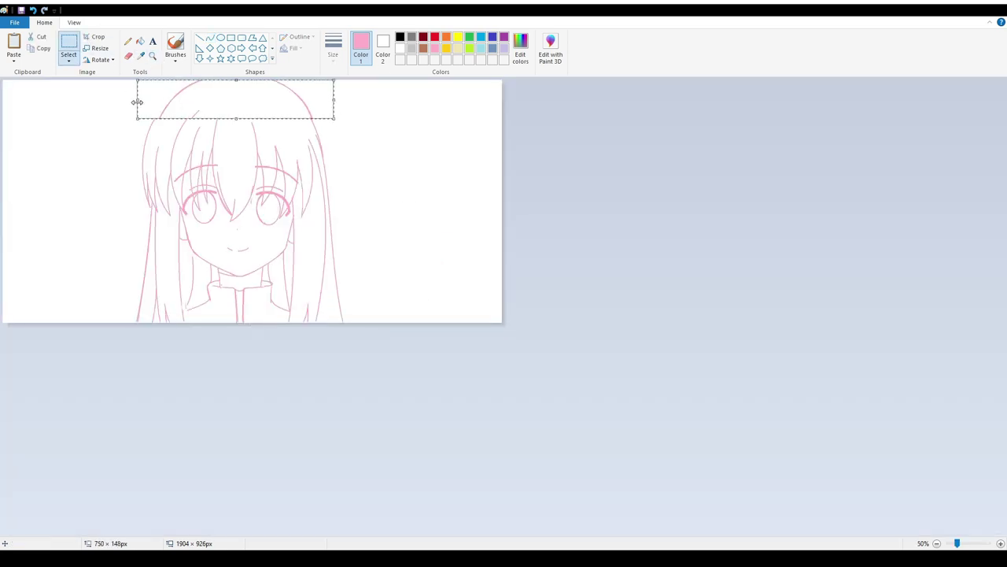
left_click(136, 102)
left_click(68, 61)
left_click(110, 99)
mouse_move(148, 118)
left_mouse_down()
mouse_move(341, 118)
mouse_move(161, 90)
left_mouse_up()
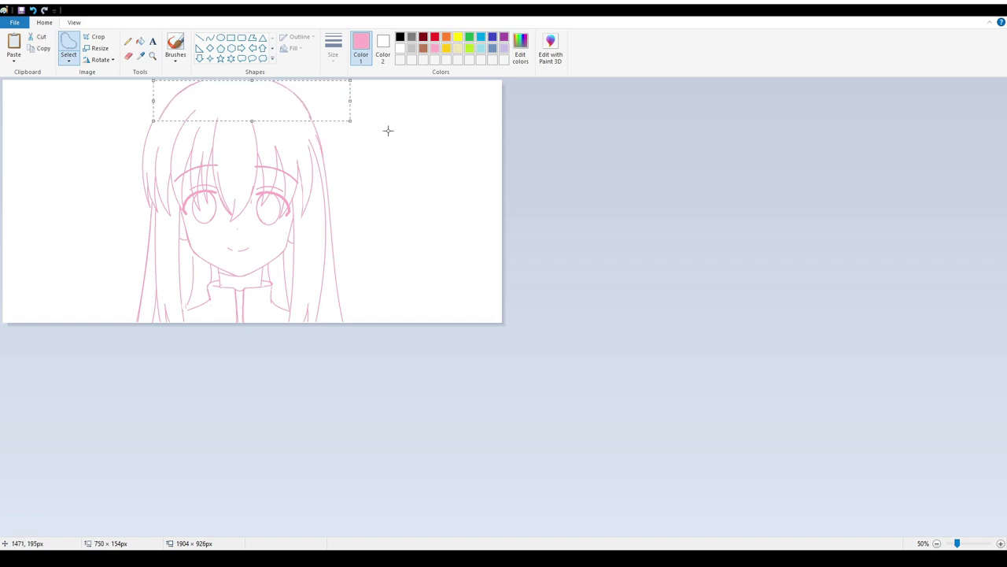
- Erase the left part of the head's top outline and redraw it as one smooth pink curve up to the canvas edge
left_click(128, 55)
key("ctrl+Page_Up")
left_click_drag(314, 159, 411, 73)
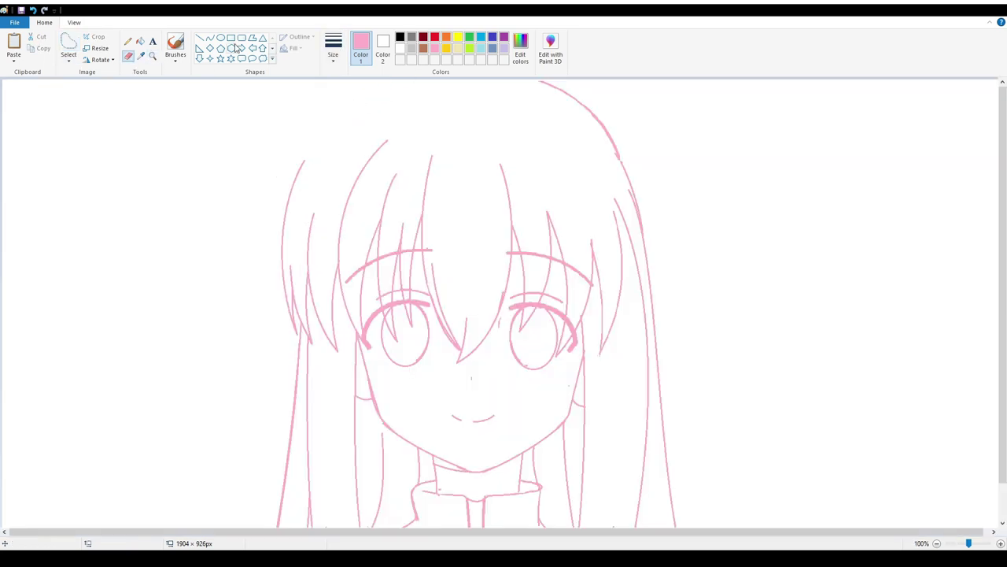
left_click(209, 37)
left_click_drag(304, 157, 466, 79)
left_click_drag(323, 108, 329, 96)
scroll(467, 332, "down", 1)
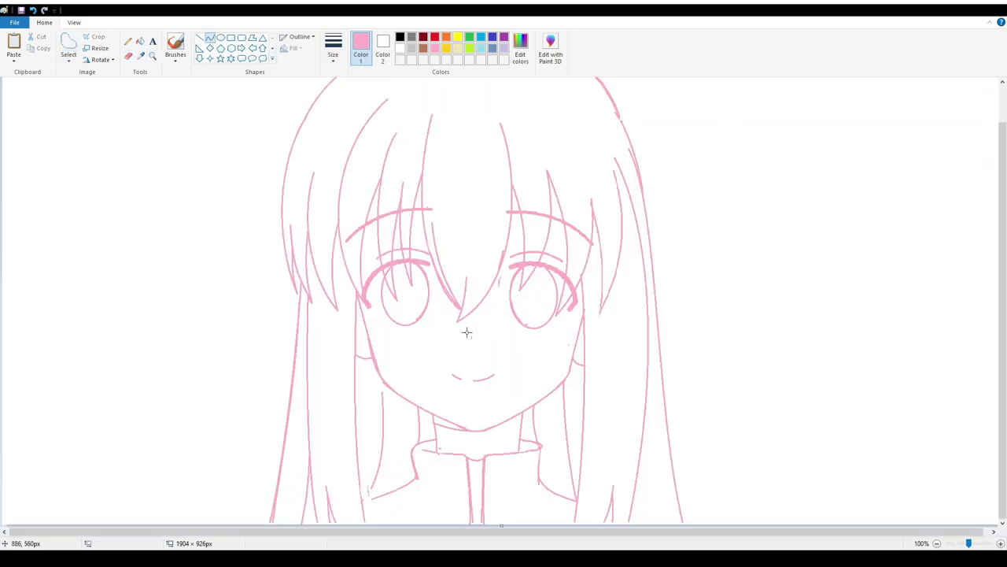
scroll(392, 340, "up", 1)
- Select the area of the canvas containing the whole girl and stretch it horizontally to make the drawing slightly wider
key("ctrl+Page_Down")
key("ctrl+a")
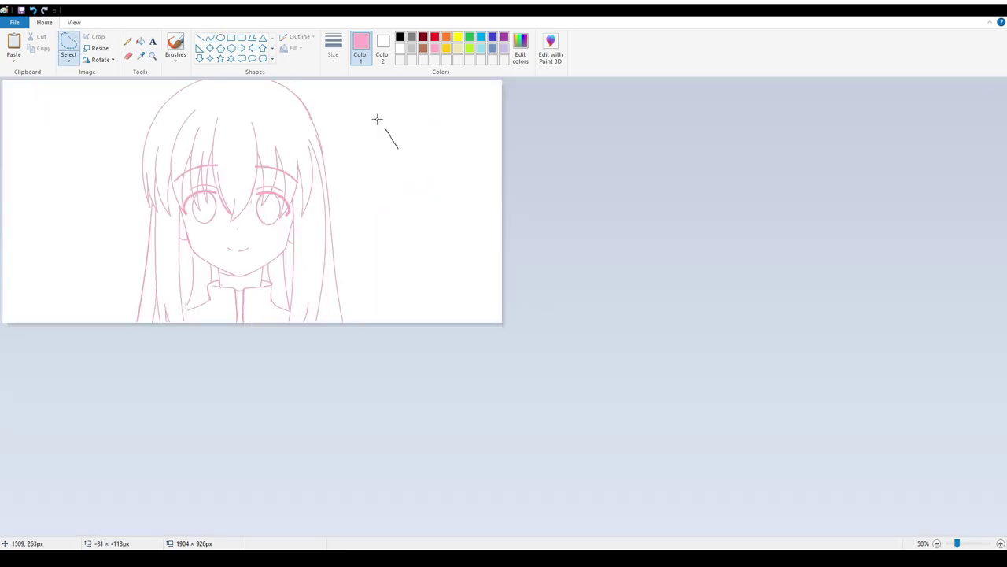
mouse_move(499, 207)
left_mouse_down()
mouse_move(528, 202)
mouse_move(503, 202)
left_mouse_up()
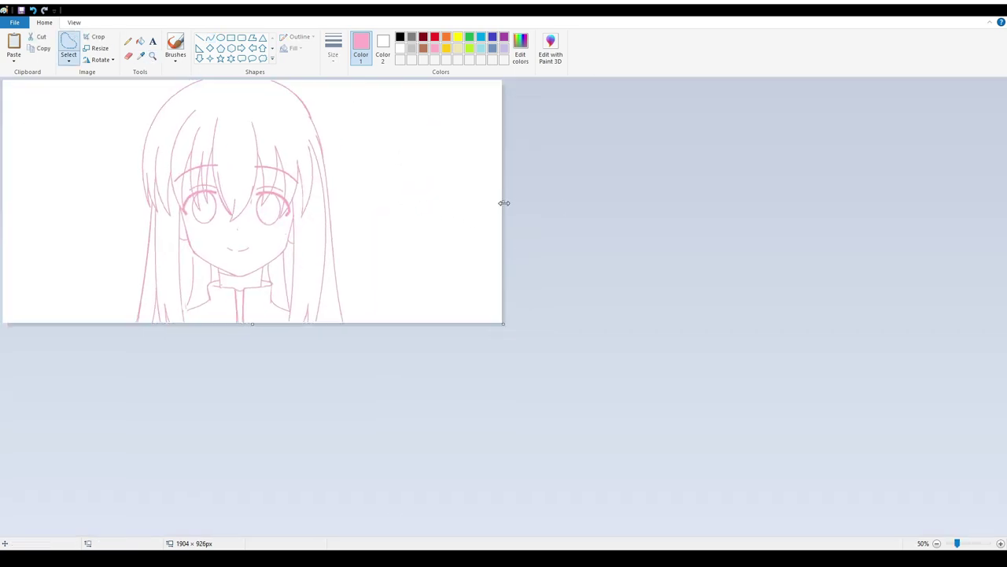
left_click_drag(73, 79, 430, 322)
left_click_drag(431, 201, 438, 200)
left_click(152, 55)
left_click(212, 208)
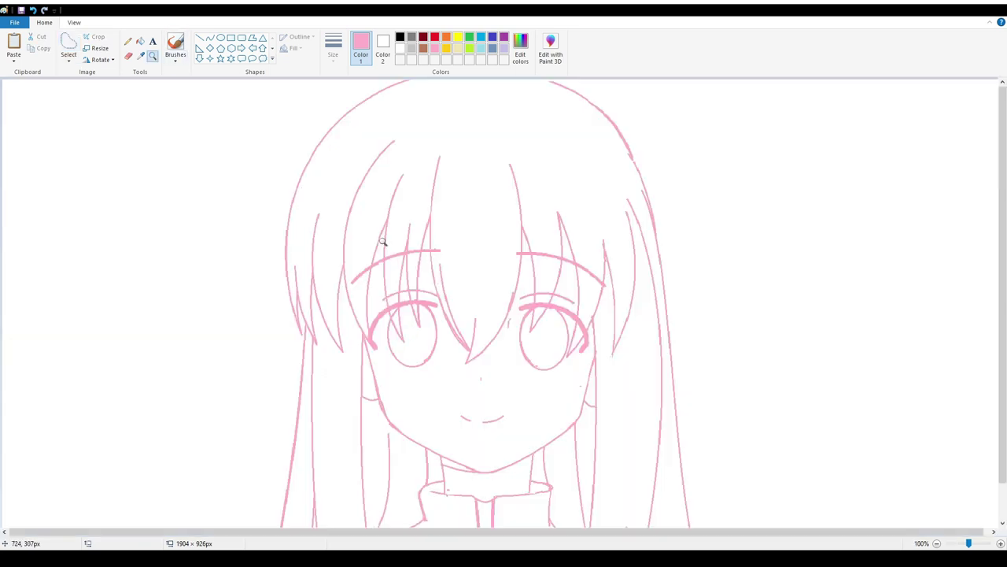
scroll(488, 487, "down", 1)
right_click(488, 488)
left_click(69, 45)
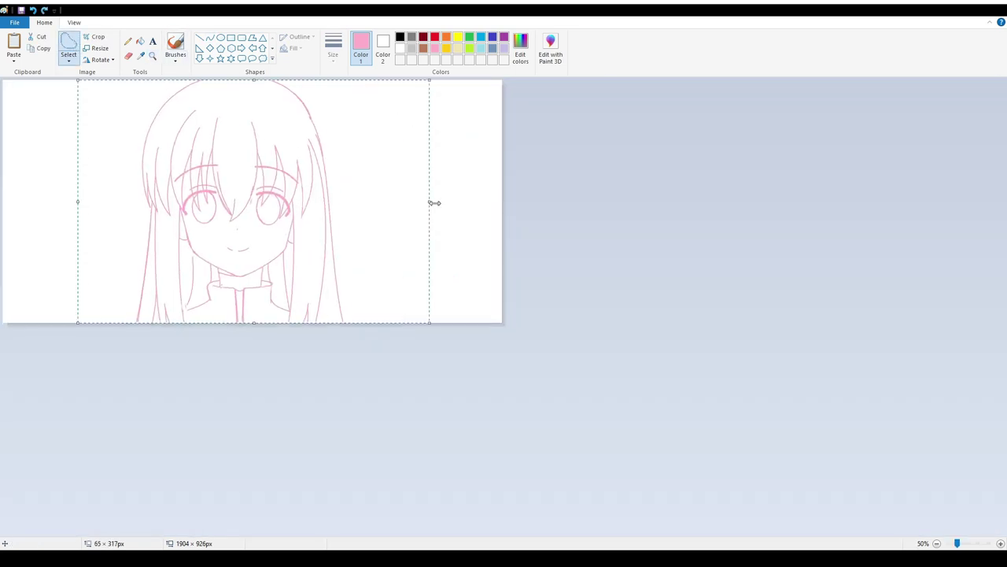
left_click_drag(430, 202, 437, 203)
left_click(151, 55)
left_click(236, 208)
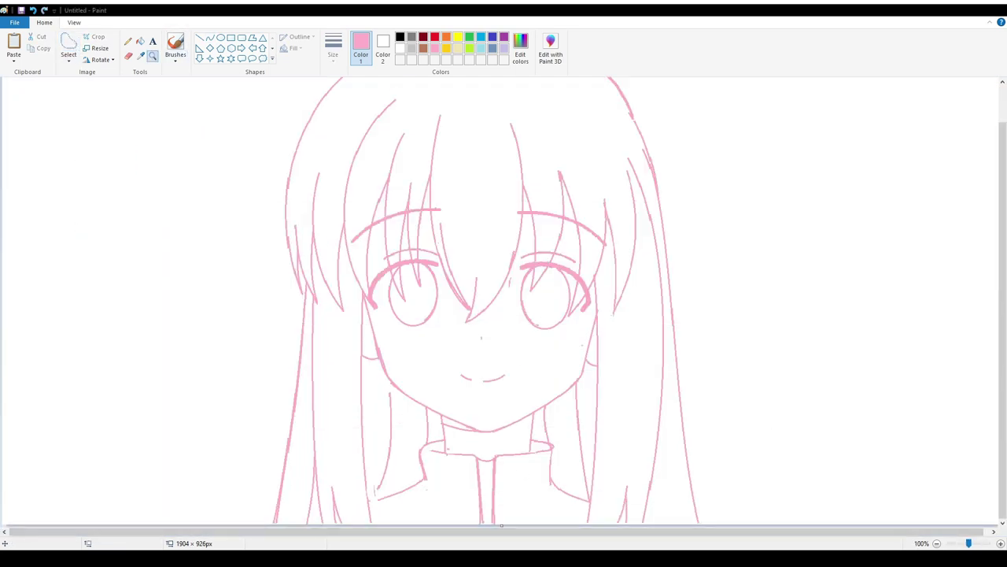
scroll(310, 191, "up", 1)
- Draw two stacked box-like hair ornament pieces in pink, projecting from the outline on the left side of the head
left_click(209, 37)
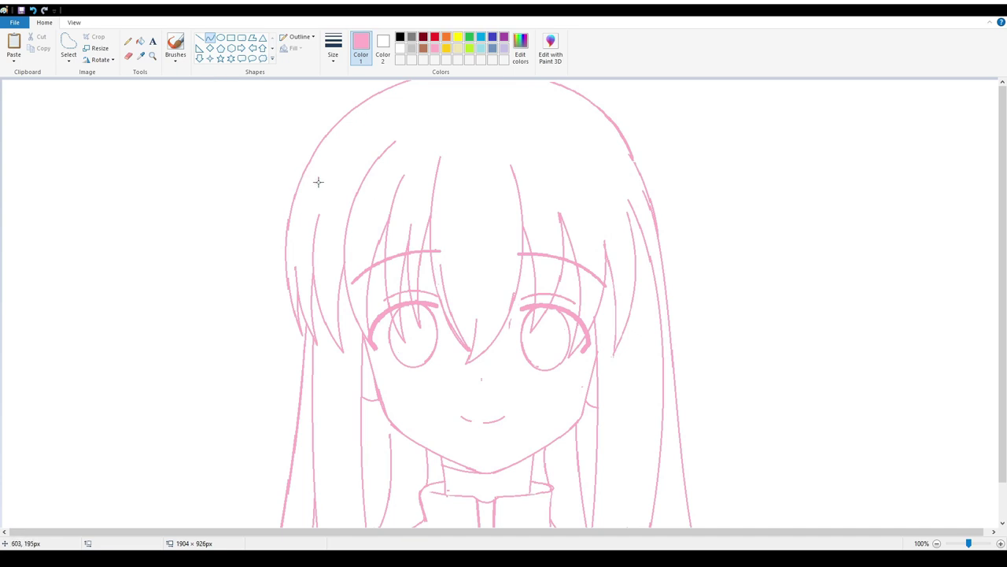
left_click_drag(292, 202, 286, 251)
left_click_drag(274, 288, 251, 273)
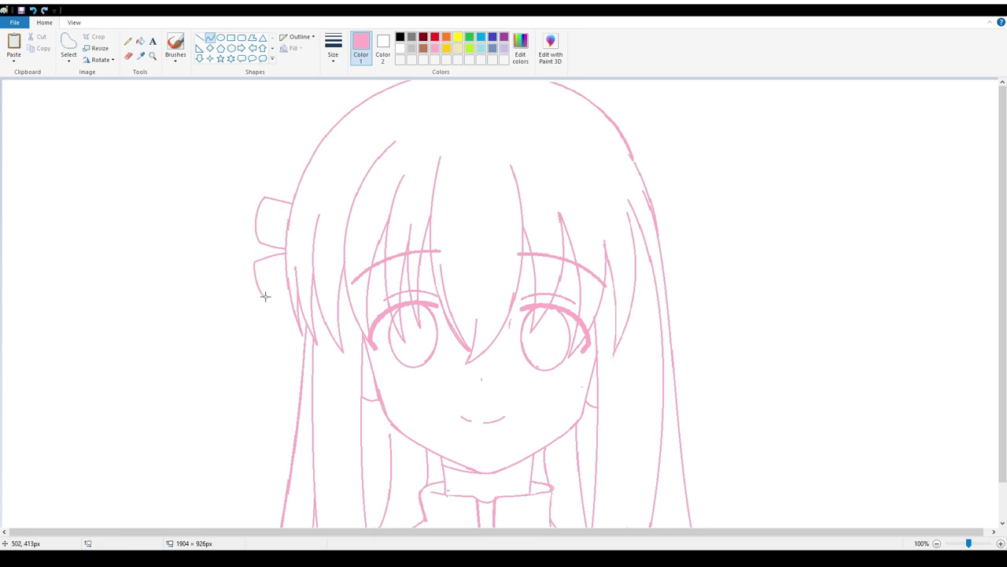
left_click(269, 296)
scroll(580, 232, "down", 1)
scroll(580, 232, "up", 1)
- Trace the left eye's thick upper lash with thin black curves, forming a closed outline with tapered ends
left_click(152, 55)
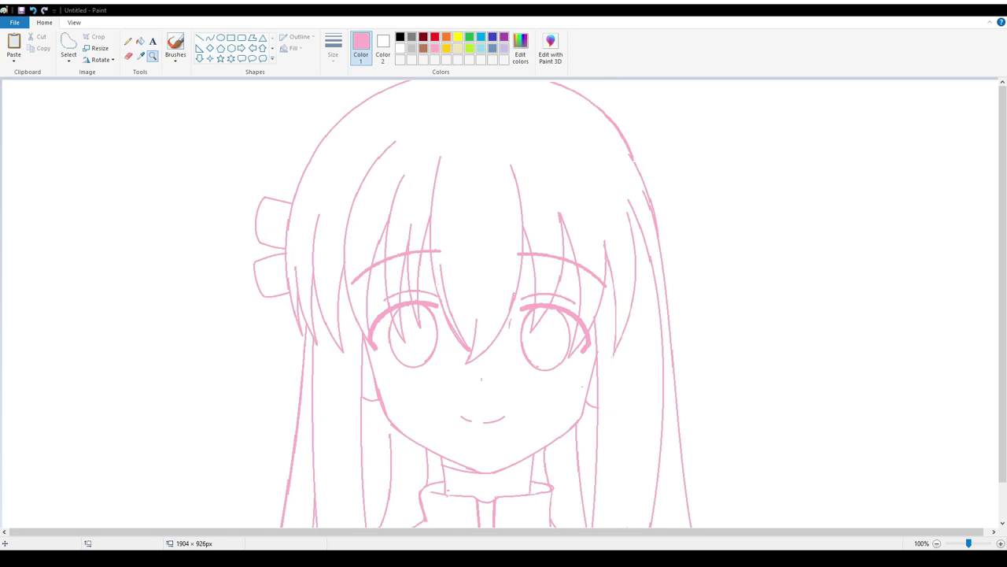
left_click(400, 36)
left_click(210, 37)
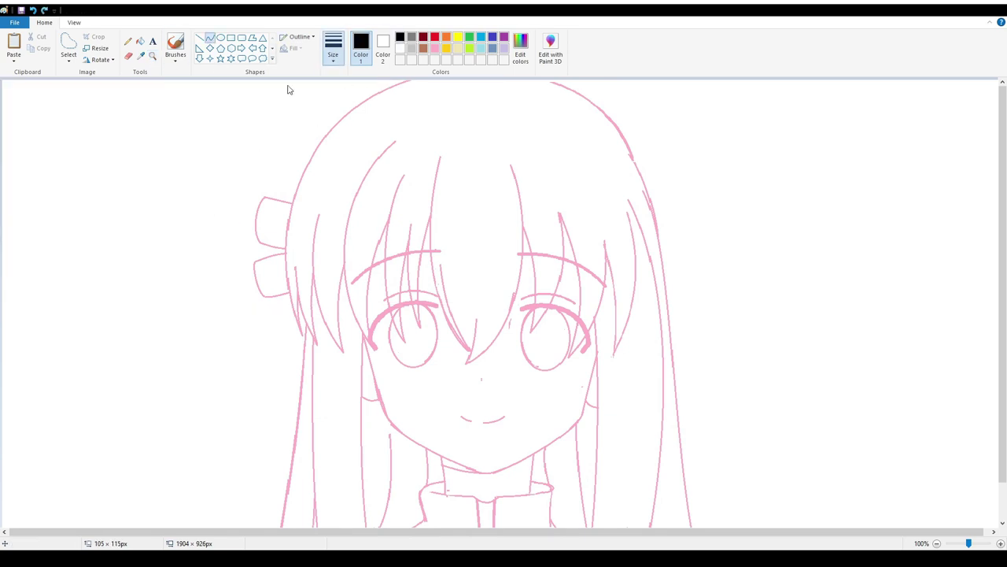
scroll(435, 305, "up", 3)
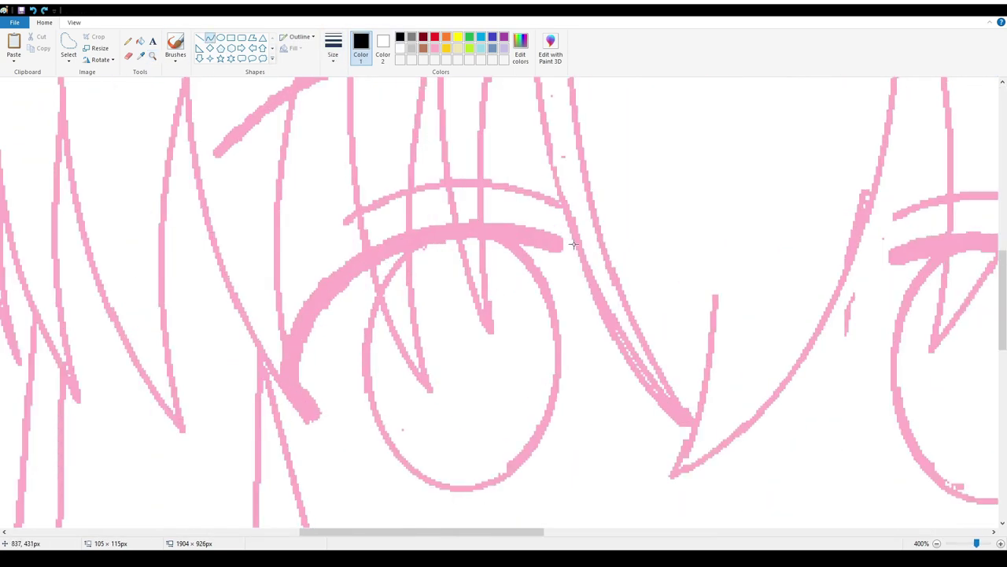
left_click_drag(576, 247, 276, 375)
left_click_drag(347, 342, 281, 199)
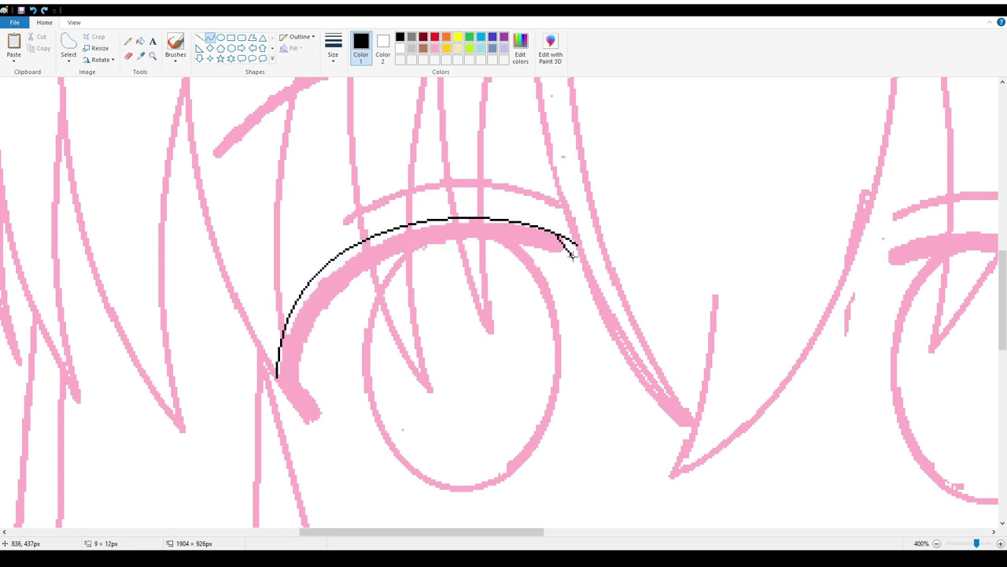
left_click_drag(571, 261, 354, 277)
left_click_drag(465, 264, 421, 222)
left_click_drag(356, 274, 316, 417)
left_click_drag(303, 370, 291, 401)
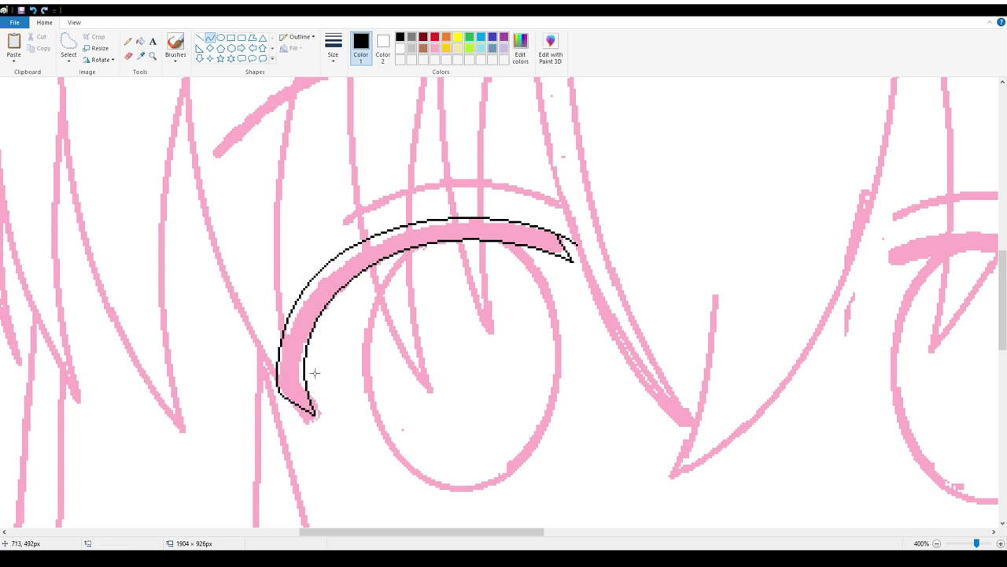
mouse_move(510, 242)
left_mouse_down()
mouse_move(539, 290)
mouse_move(496, 480)
left_mouse_up()
left_click_drag(540, 355, 565, 355)
mouse_move(553, 463)
left_mouse_down()
mouse_move(559, 327)
mouse_move(557, 394)
mouse_move(525, 438)
mouse_move(557, 393)
left_mouse_up()
left_click_drag(412, 244, 370, 400)
left_click_drag(390, 331, 351, 338)
mouse_move(462, 386)
left_mouse_down()
mouse_move(494, 479)
mouse_move(429, 498)
mouse_move(376, 385)
mouse_move(497, 478)
left_mouse_up()
mouse_move(425, 472)
left_mouse_down()
mouse_move(409, 492)
mouse_move(417, 486)
left_mouse_up()
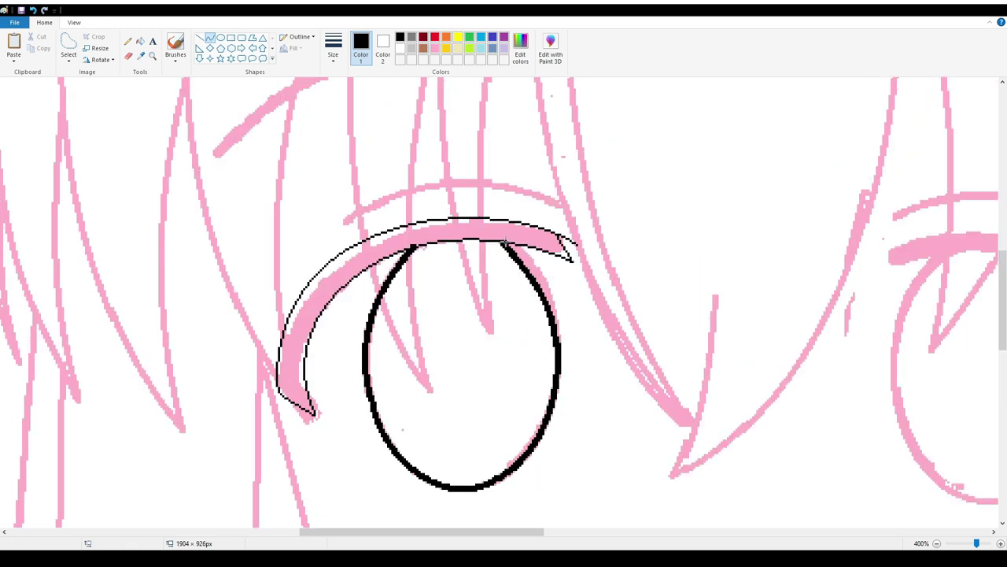
left_click_drag(504, 242, 553, 312)
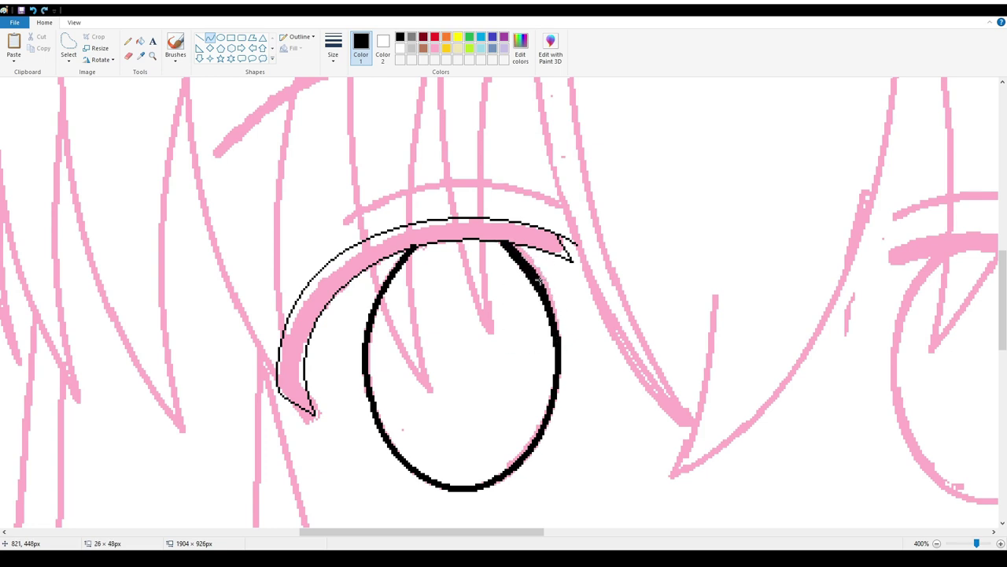
scroll(539, 280, "down", 3)
scroll(501, 303, "up", 3)
scroll(304, 204, "up", 1)
key("ctrl+z")
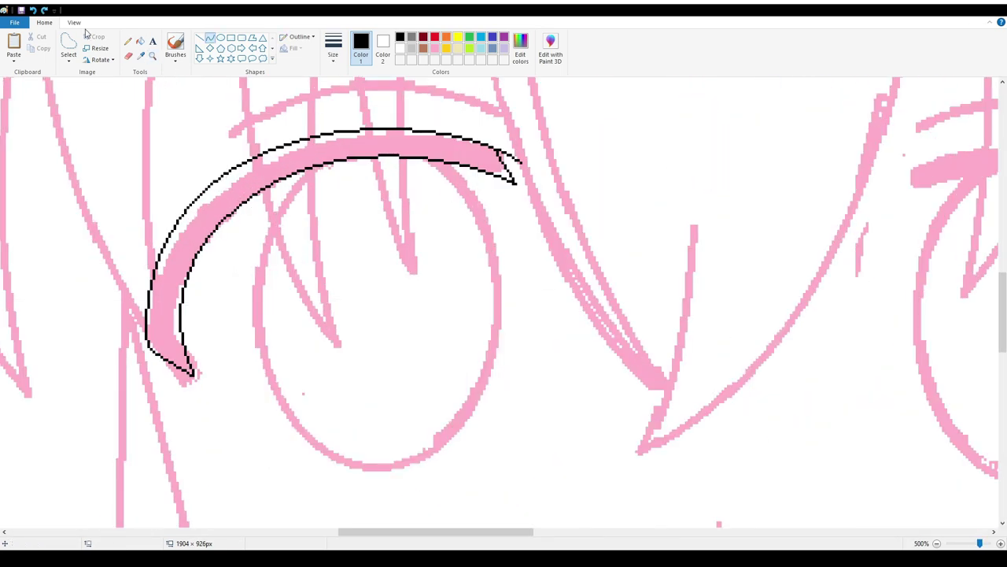
- Trace the right side of the left eye's iris with thicker black curves, from the lash down to the lower right
left_click_drag(439, 160, 490, 272)
left_click_drag(497, 295, 468, 415)
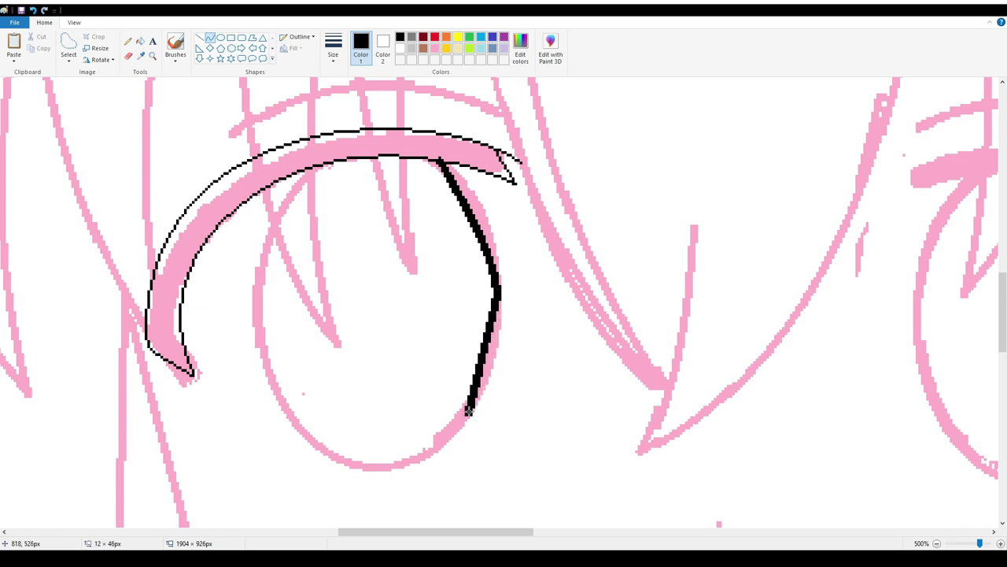
left_click_drag(482, 356, 483, 386)
left_click_drag(450, 428, 337, 456)
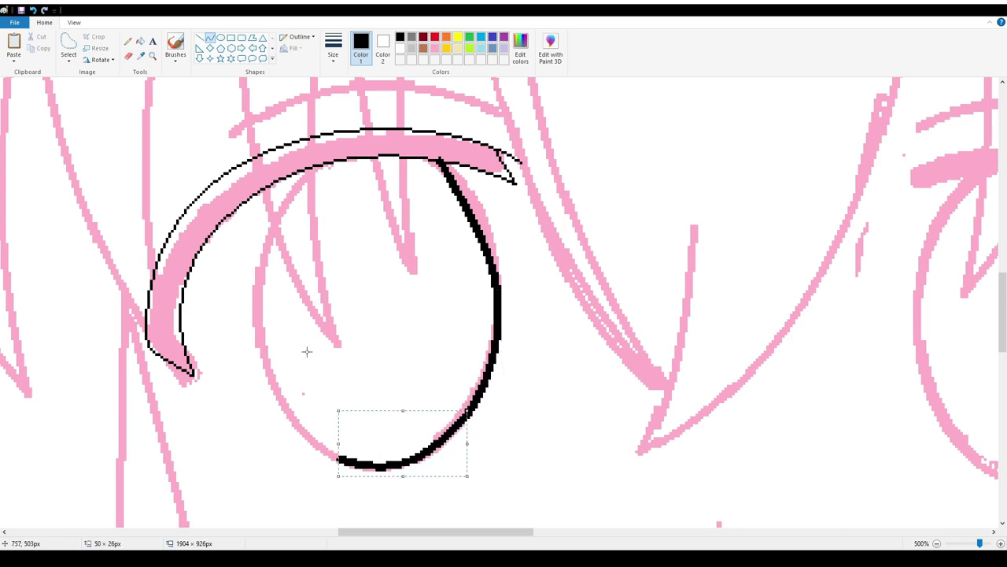
key("ctrl+z")
left_click_drag(497, 295, 446, 434)
mouse_move(472, 366)
left_mouse_down()
mouse_move(501, 344)
mouse_move(481, 387)
left_mouse_up()
mouse_move(446, 435)
left_mouse_down()
mouse_move(396, 448)
mouse_move(303, 433)
left_mouse_up()
mouse_move(378, 434)
left_mouse_down()
mouse_move(397, 476)
mouse_move(348, 472)
left_mouse_up()
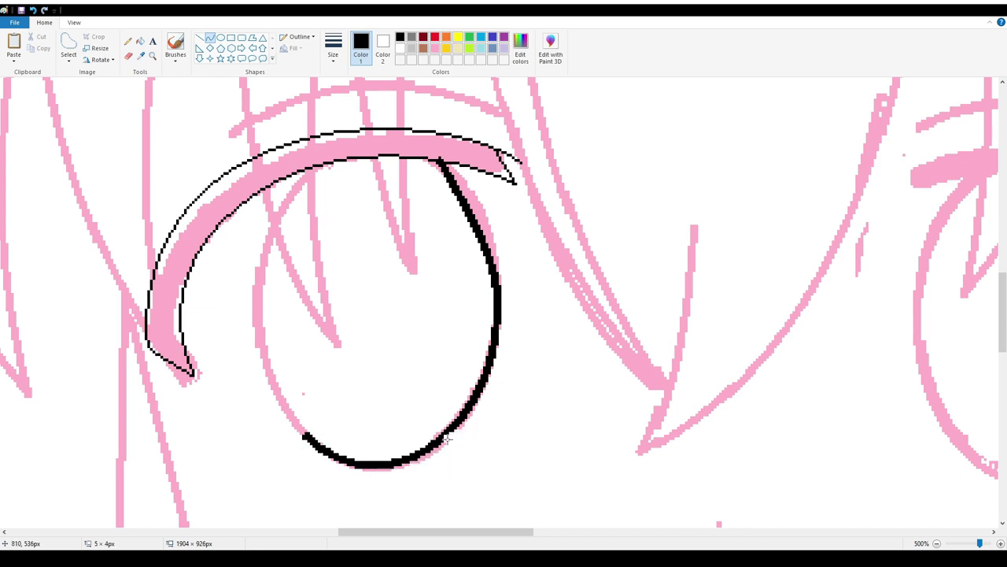
left_click(128, 41)
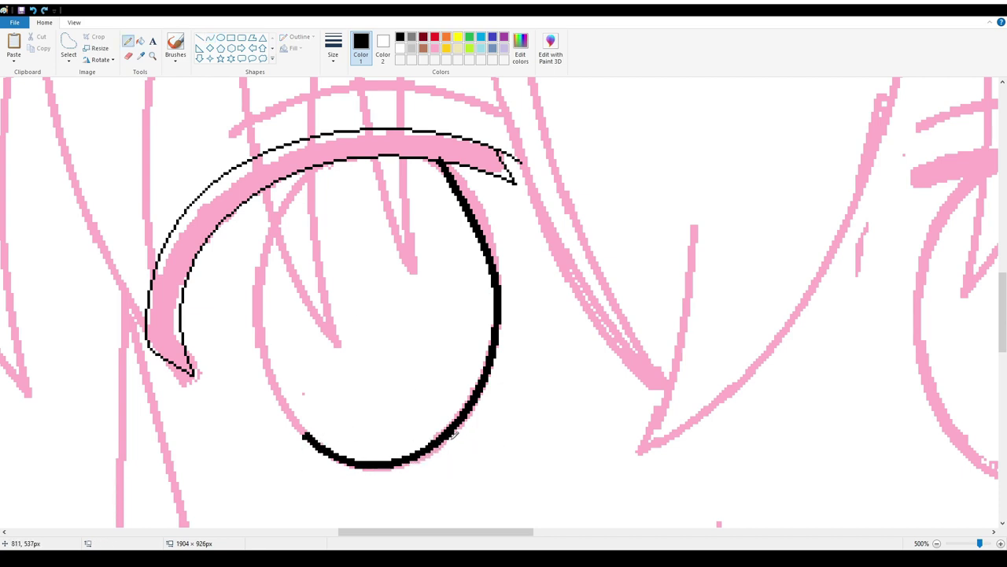
left_click(209, 37)
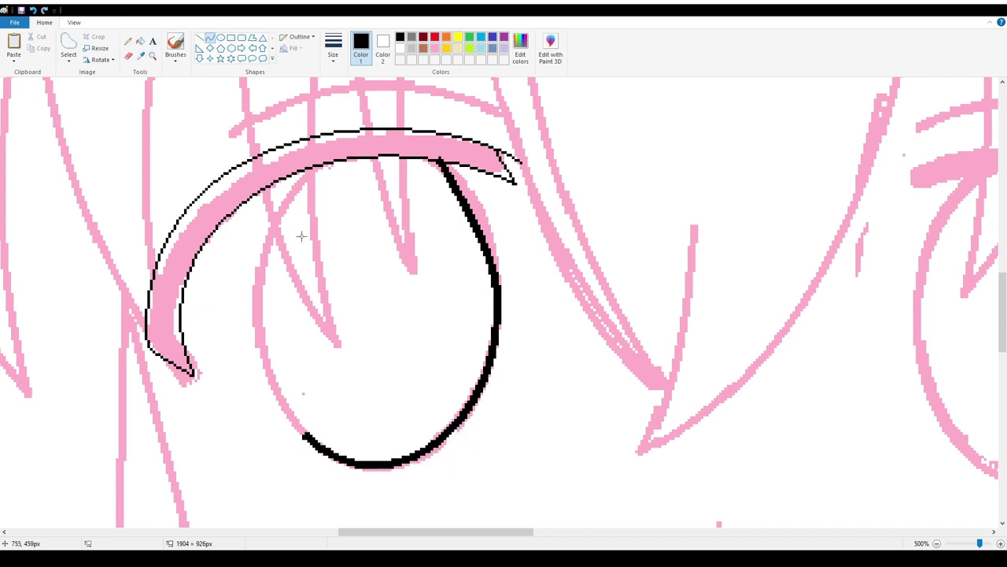
left_click_drag(319, 169, 308, 431)
left_click_drag(311, 299, 244, 299)
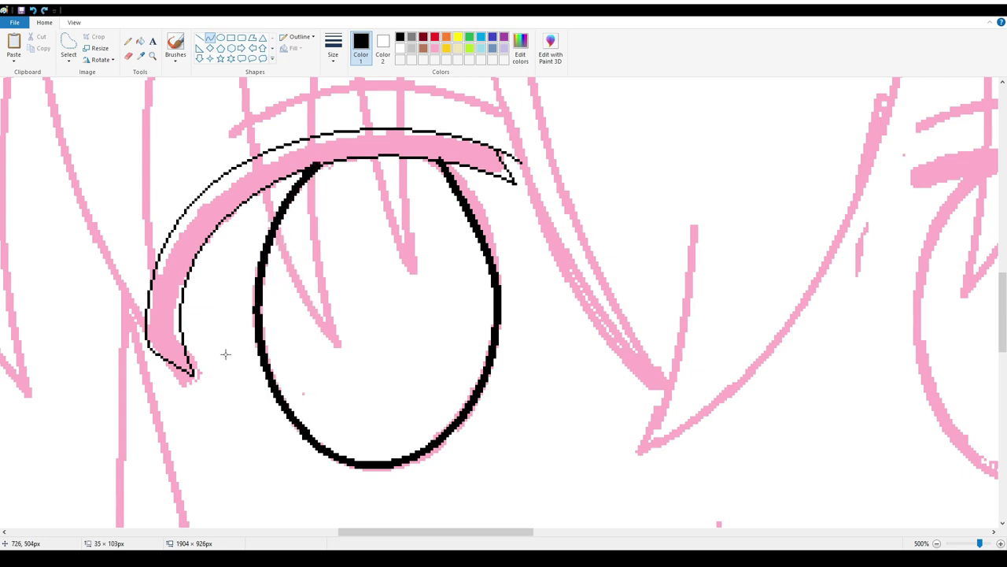
left_click(225, 351)
left_click_drag(315, 298, 311, 296)
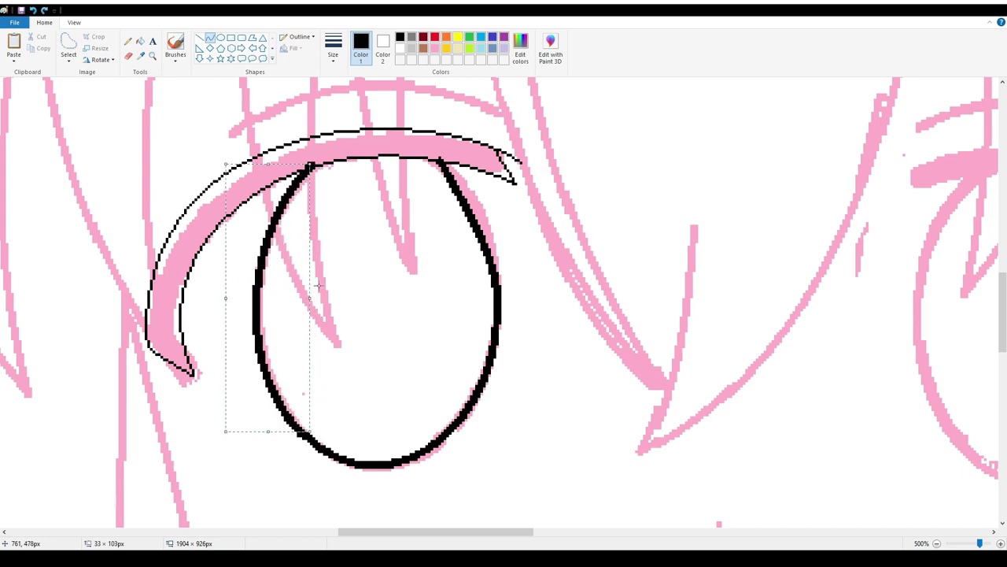
key("ctrl+z")
left_click_drag(316, 163, 297, 422)
mouse_move(306, 291)
left_mouse_down()
mouse_move(254, 237)
mouse_move(222, 321)
left_mouse_up()
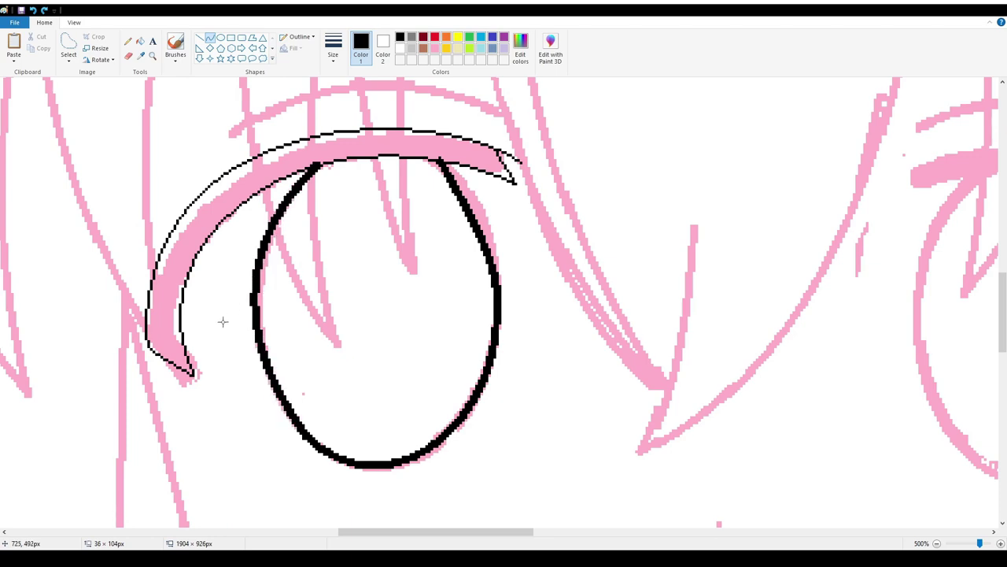
scroll(301, 441, "down", 5)
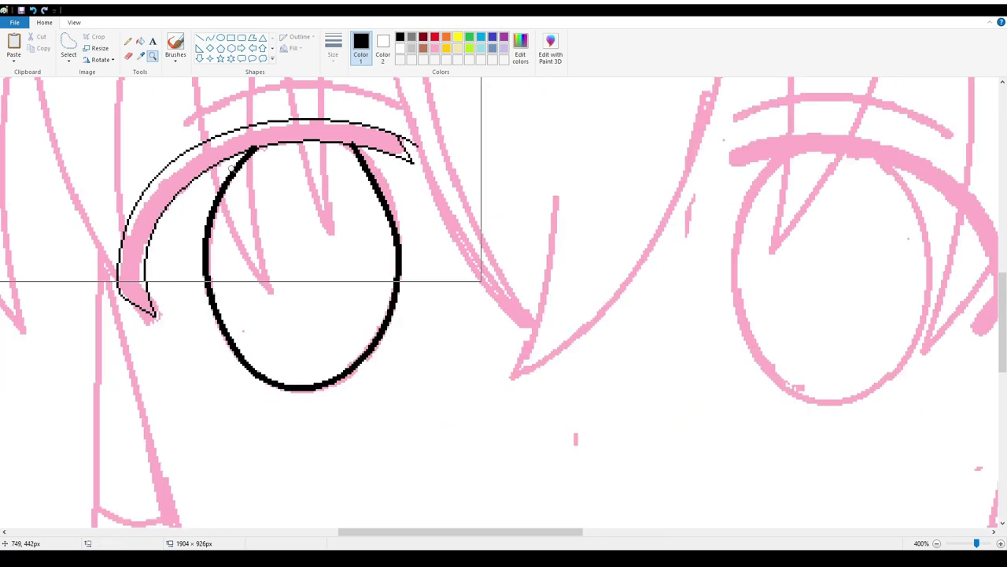
scroll(474, 308, "up", 5)
key("ctrl+z")
- Trace the left side of the left eye's iris in black and close the iris outline with a bottom curve
mouse_move(358, 161)
left_mouse_down()
mouse_move(326, 386)
mouse_move(364, 445)
left_mouse_up()
mouse_move(331, 260)
left_mouse_down()
mouse_move(295, 207)
mouse_move(264, 373)
left_mouse_up()
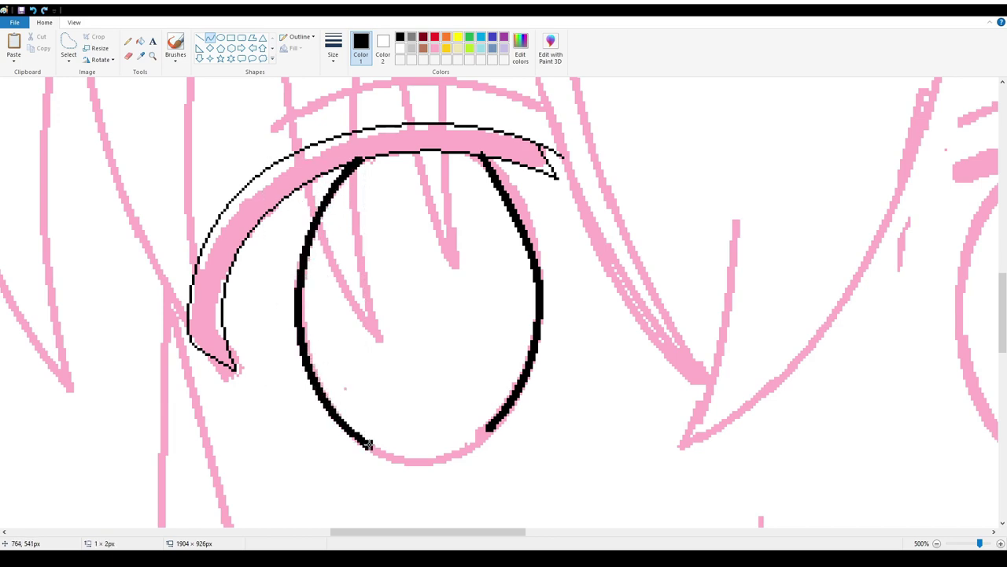
left_click_drag(368, 443, 487, 429)
mouse_move(429, 441)
left_mouse_down()
mouse_move(423, 470)
mouse_move(474, 457)
left_mouse_up()
key("ctrl+z")
mouse_move(368, 443)
left_mouse_down()
mouse_move(488, 432)
mouse_move(467, 458)
left_mouse_up()
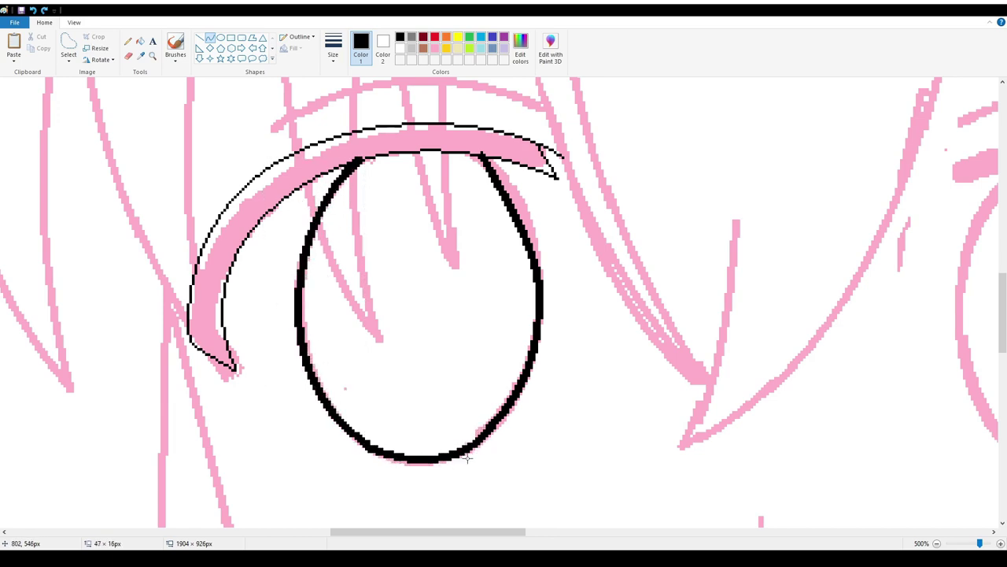
- Draw a black eyelid crease about 103 × 31 px above the left eye and erase a gap right of its middle
left_click(153, 55)
scroll(405, 217, "down", 3)
left_click(405, 216)
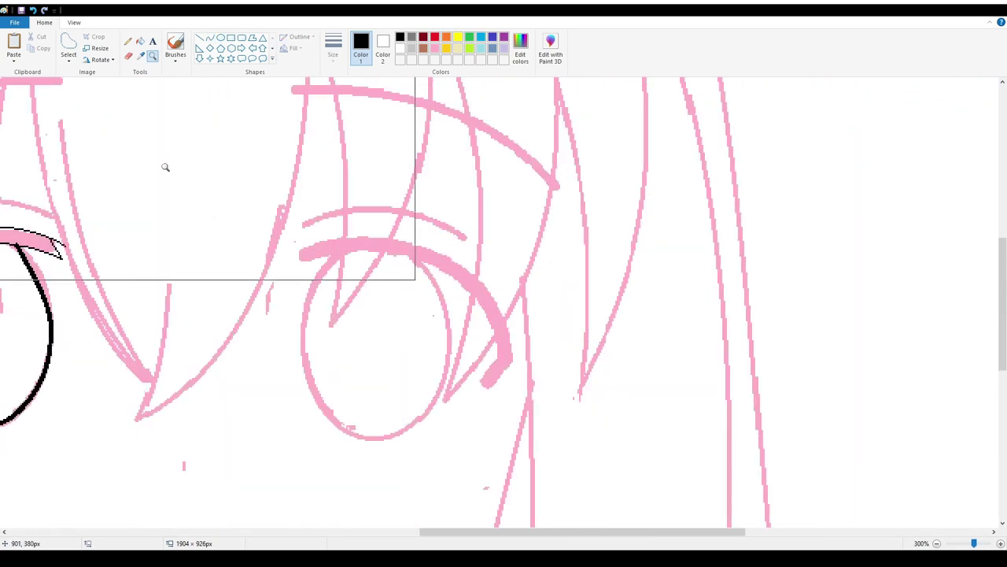
left_click(165, 166)
left_click(210, 37)
mouse_move(588, 256)
left_mouse_down()
mouse_move(393, 236)
mouse_move(315, 283)
left_mouse_up()
left_click_drag(452, 269, 450, 204)
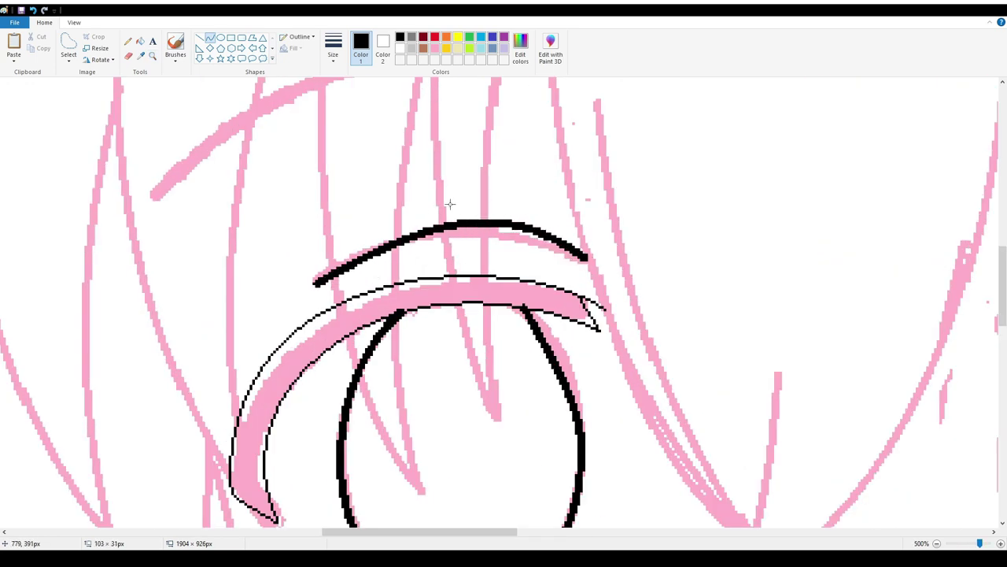
left_click(129, 55)
left_click_drag(543, 234, 483, 209)
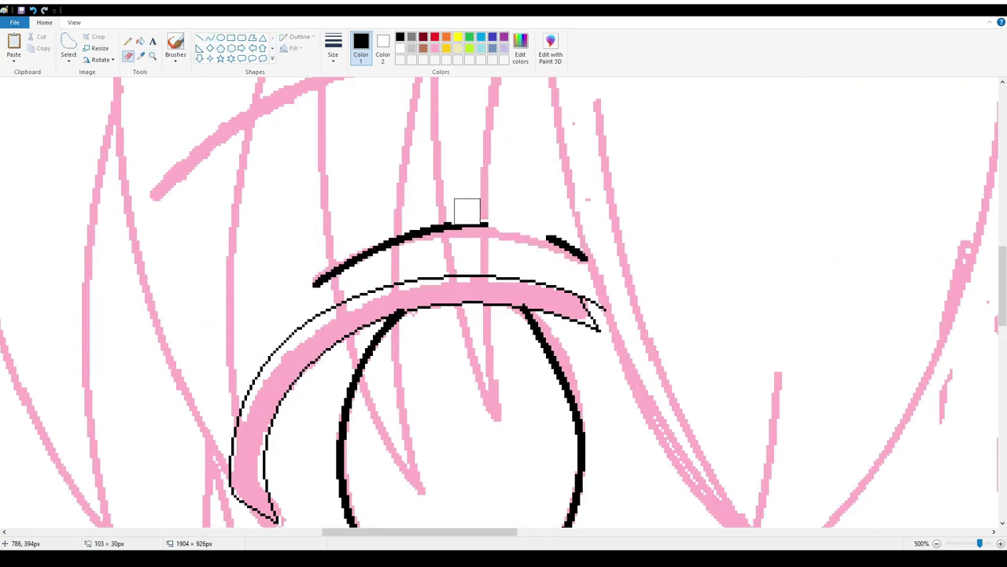
- Trace the left eyebrow with a black curve about 171 × 70 px
scroll(467, 211, "up", 3)
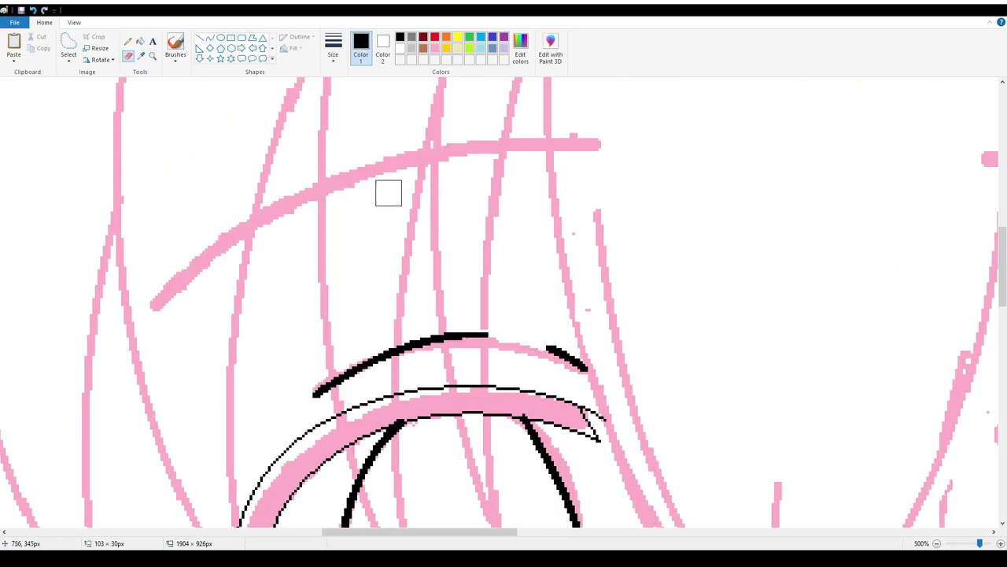
left_click(209, 38)
scroll(393, 236, "up", 3)
left_click_drag(601, 252, 152, 415)
mouse_move(299, 362)
left_mouse_down()
mouse_move(307, 264)
mouse_move(298, 251)
left_mouse_up()
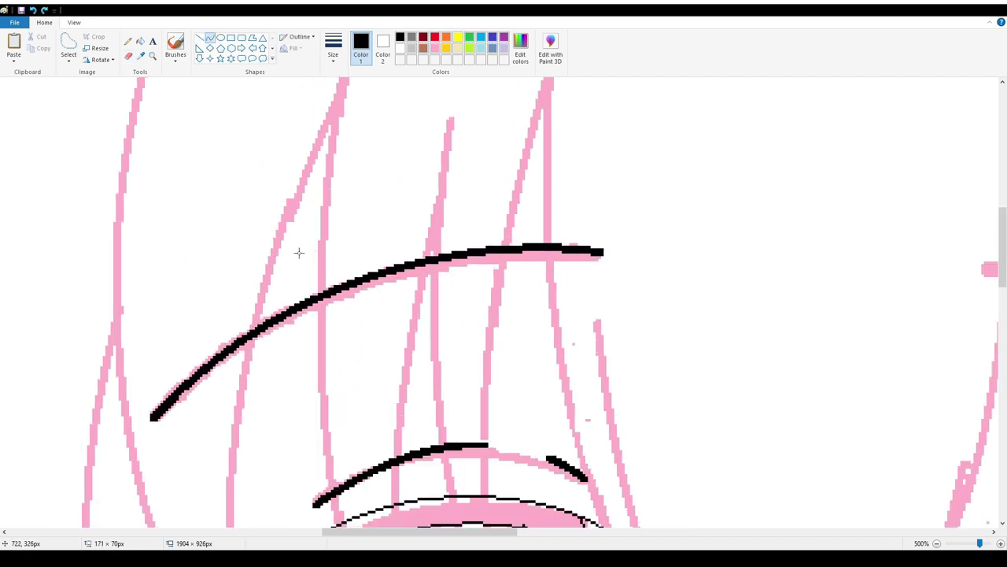
- Add a second black curve about 147 × 41 px along the underside of the left eyebrow to thicken its shape
left_click_drag(603, 252, 213, 355)
mouse_move(394, 311)
left_mouse_down()
mouse_move(294, 292)
mouse_move(303, 285)
left_mouse_up()
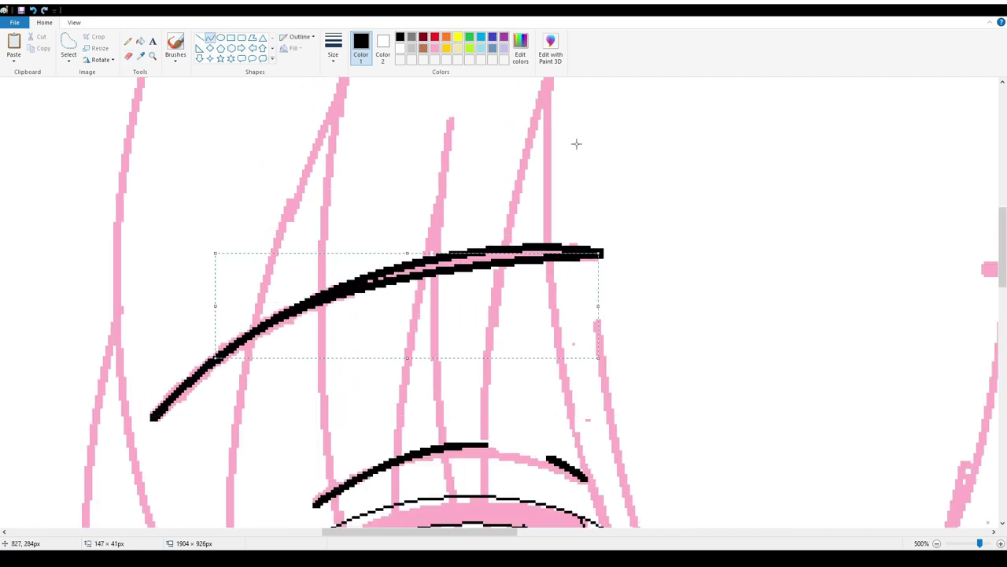
- Trace the small vertical nose mark in black
left_click(152, 55)
scroll(263, 229, "down", 3)
left_click(454, 288)
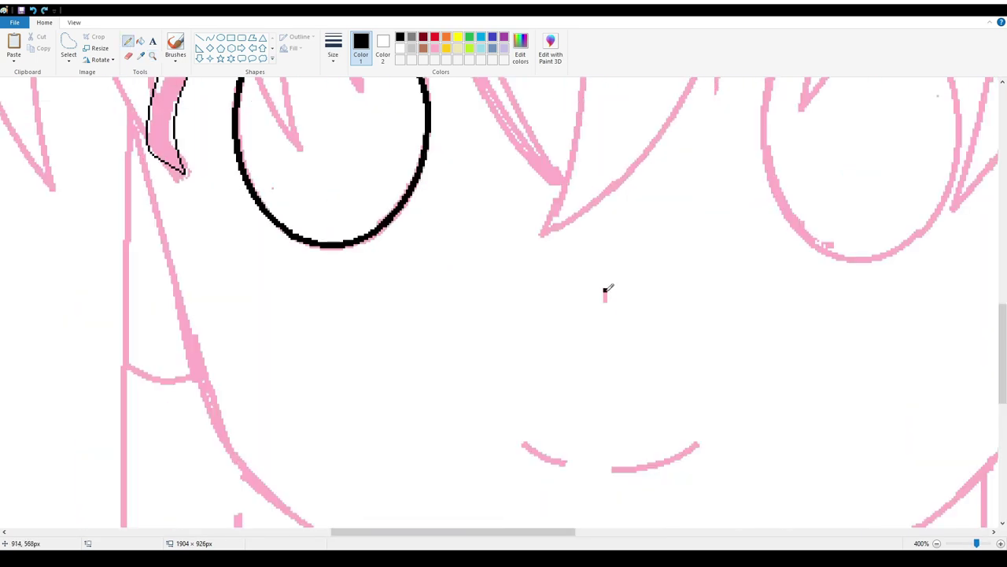
- Try to trace the smiling mouth with a black curve about 84 px wide, split by a gap and thickened at the corners
left_click(209, 38)
scroll(425, 354, "right", 5)
left_click_drag(341, 441, 521, 442)
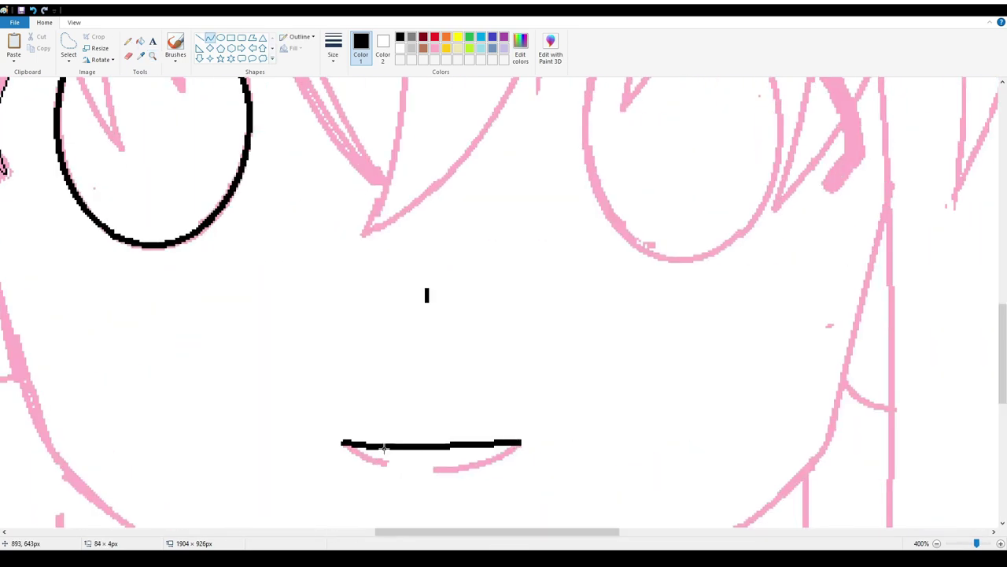
mouse_move(440, 442)
left_mouse_down()
mouse_move(454, 485)
mouse_move(484, 478)
left_mouse_up()
left_click(129, 55)
left_click_drag(383, 470, 410, 470)
left_click(128, 40)
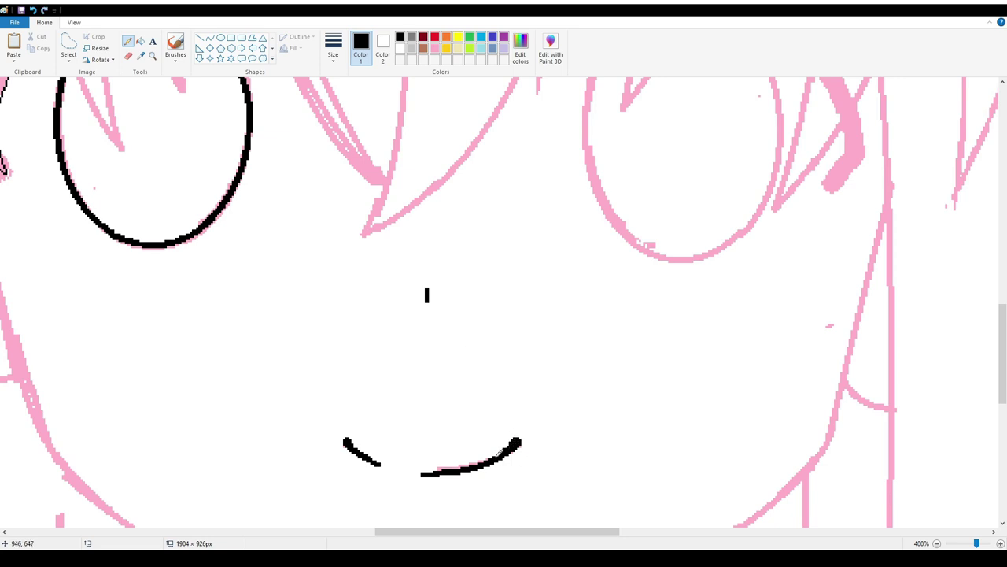
- Check the mouth against the whole face and undo its black strokes
scroll(500, 453, "down", 3)
scroll(443, 285, "up", 2)
scroll(443, 285, "up", 3)
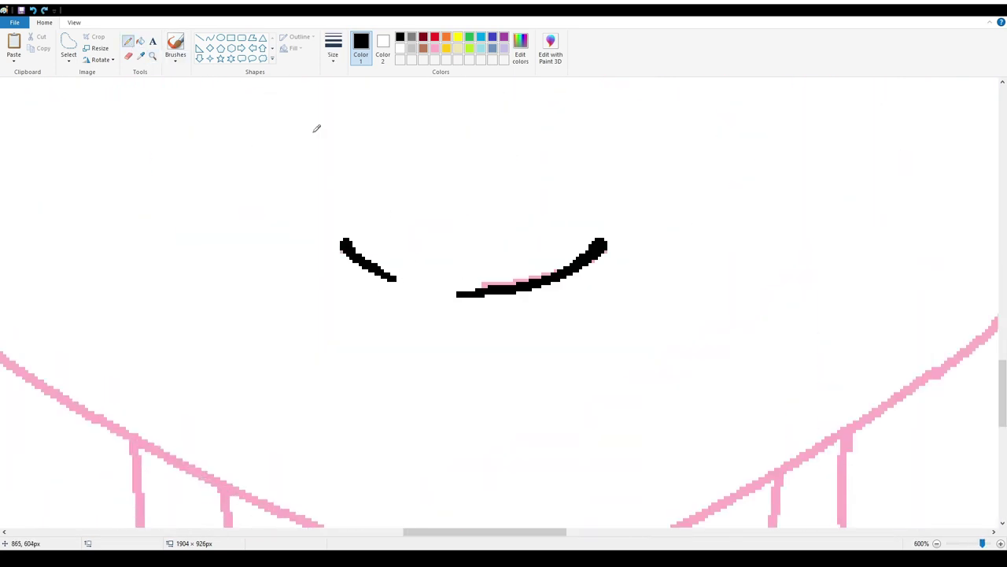
left_click(152, 55)
scroll(299, 220, "down", 5)
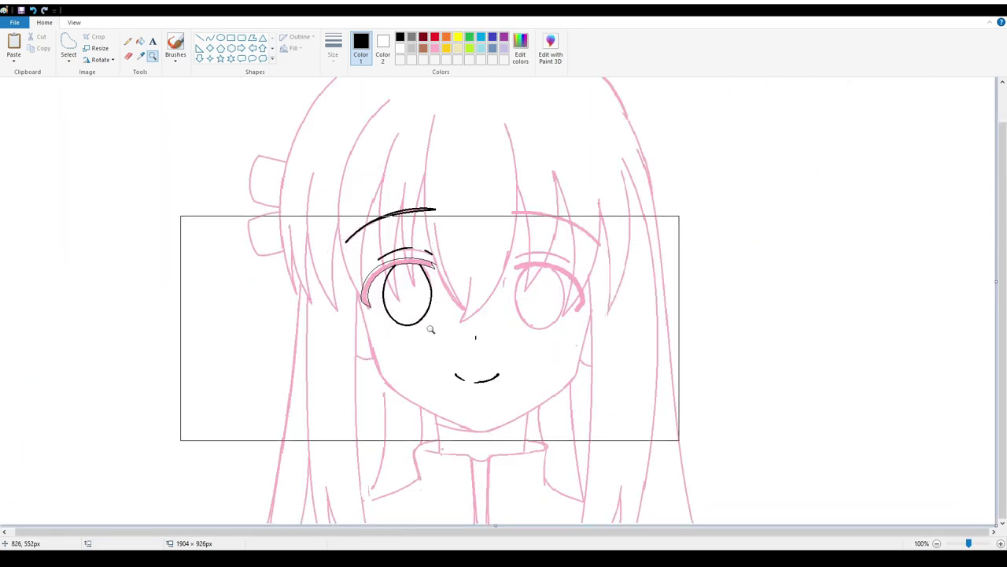
scroll(299, 261, "up", 1)
scroll(478, 397, "up", 3)
left_click(478, 397)
key("ctrl+z")
key("ctrl+z")
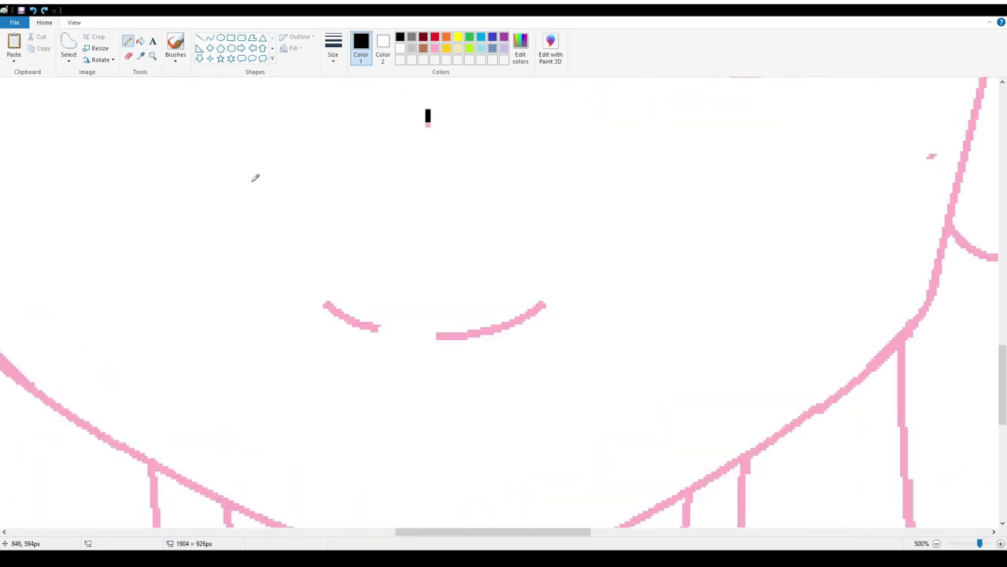
- Retrace the smiling mouth in black with a gap left of its middle and thickened corners, and complete the nose mark
left_click(211, 36)
mouse_move(325, 303)
left_mouse_down()
mouse_move(542, 303)
mouse_move(402, 354)
mouse_move(504, 338)
left_mouse_up()
left_click(128, 55)
left_click_drag(364, 330, 415, 334)
key("ctrl+z")
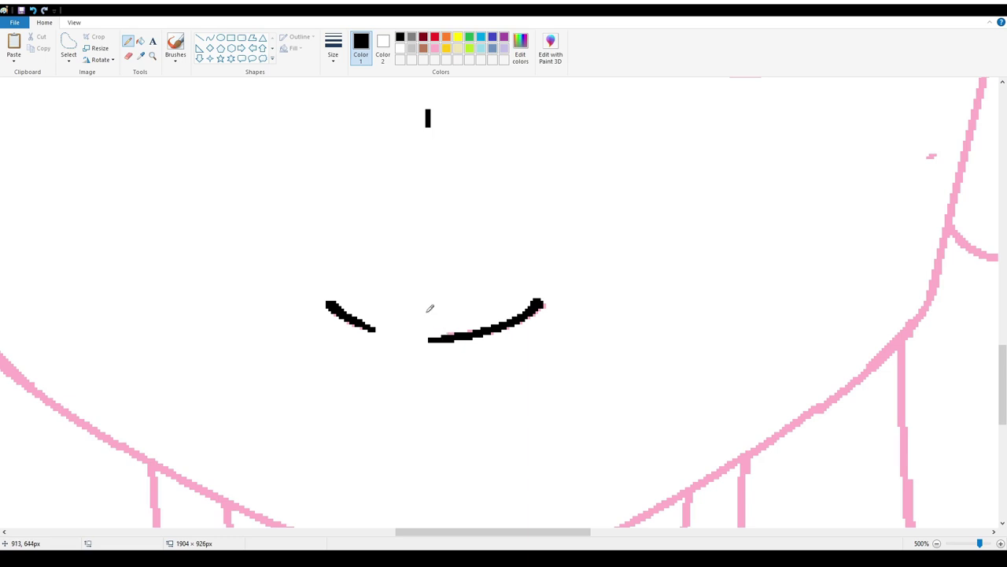
scroll(449, 298, "up", 2)
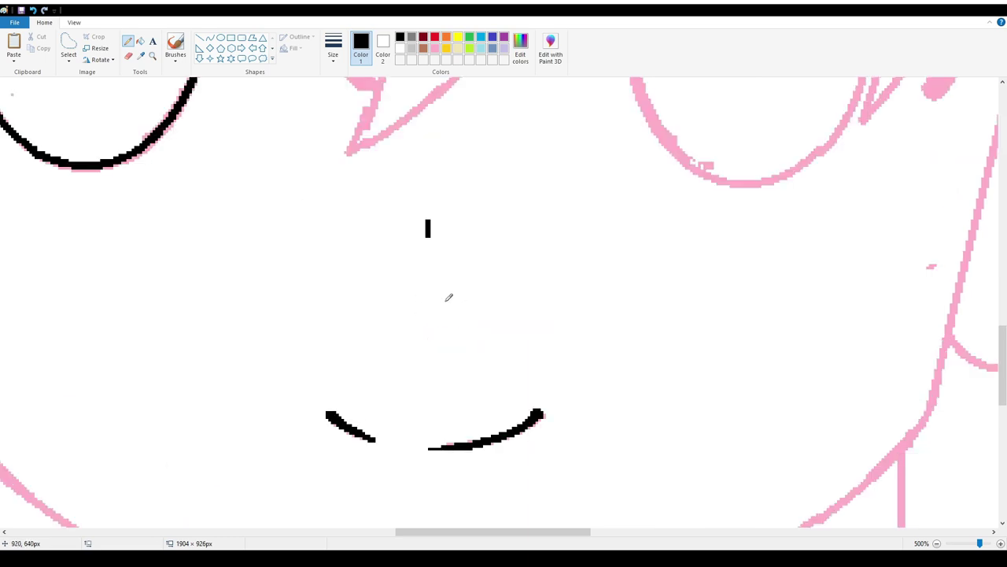
scroll(313, 262, "down", 2)
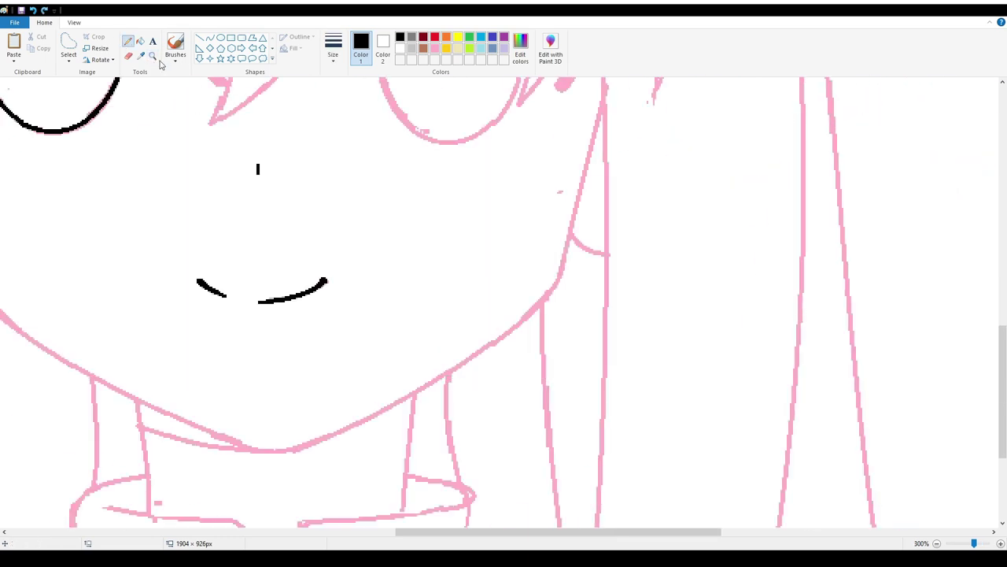
- Copy the left eye together with its eyebrow and place the copy in the blank area right of the hair
scroll(436, 337, "down", 2)
left_click(436, 337)
left_click(68, 47)
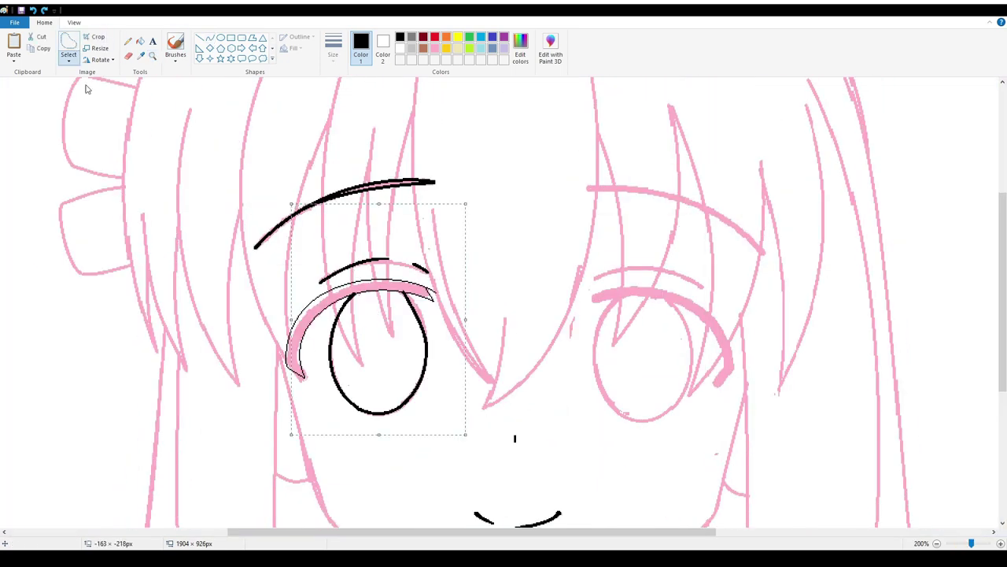
key("ctrl+c")
key("ctrl+v")
left_click_drag(86, 89, 823, 144)
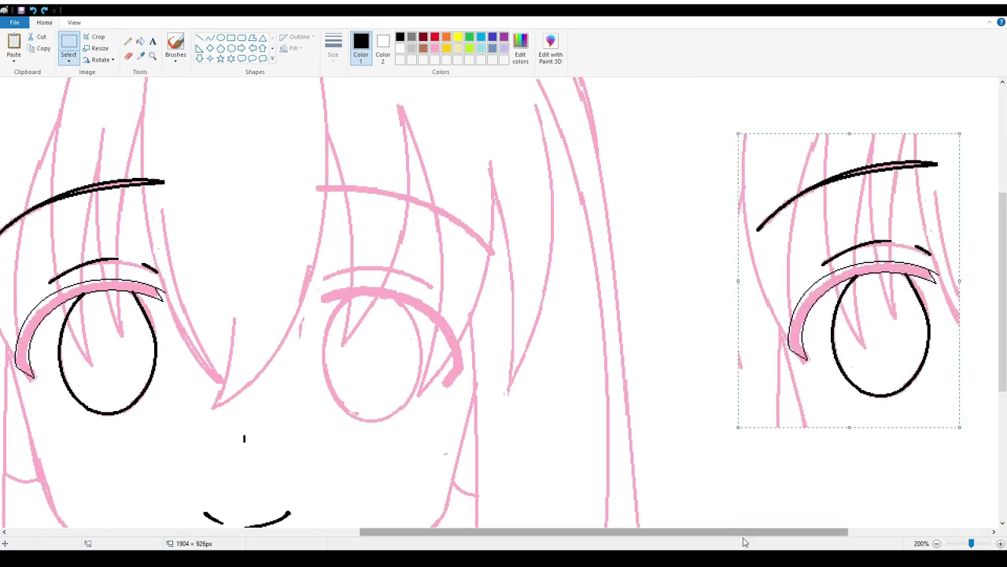
- Remove the pink hair sketch lines around and inside the copied eye, keeping its black outlines and the pink lash
scroll(744, 542, "right", 3)
left_click(861, 412)
left_click_drag(552, 78, 864, 479)
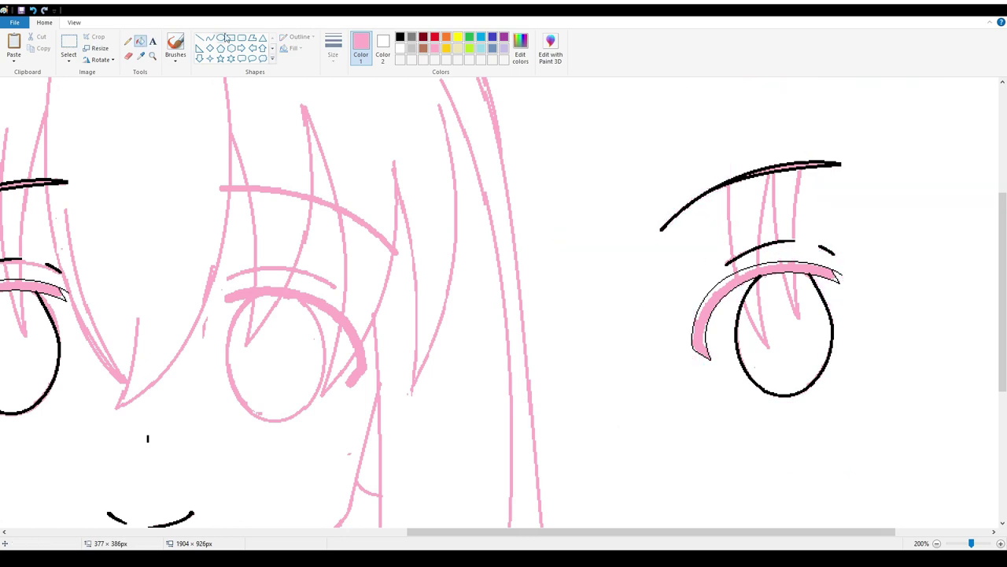
left_click(231, 37)
left_click_drag(623, 123, 919, 470)
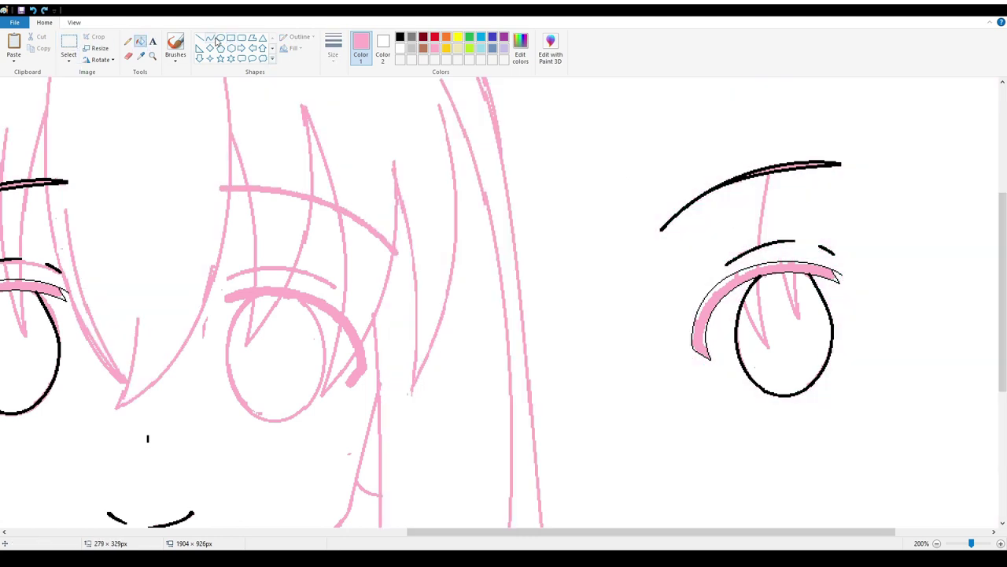
left_click(221, 37)
left_click_drag(902, 436, 603, 99)
left_click(140, 41)
left_click(647, 237)
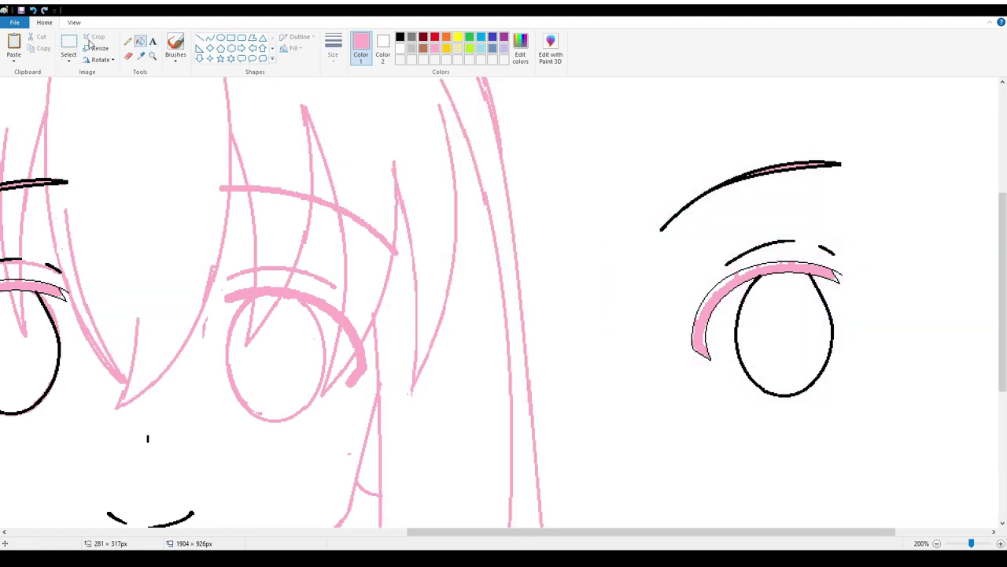
- Duplicate the cleaned eye and eyebrow, flip the duplicate horizontally, and place it over the right eye's sketch
left_click(68, 45)
left_click_drag(602, 129, 918, 445)
key("ctrl+c")
key("ctrl+v")
left_click(100, 59)
left_click(126, 161)
left_click_drag(162, 246, 303, 315)
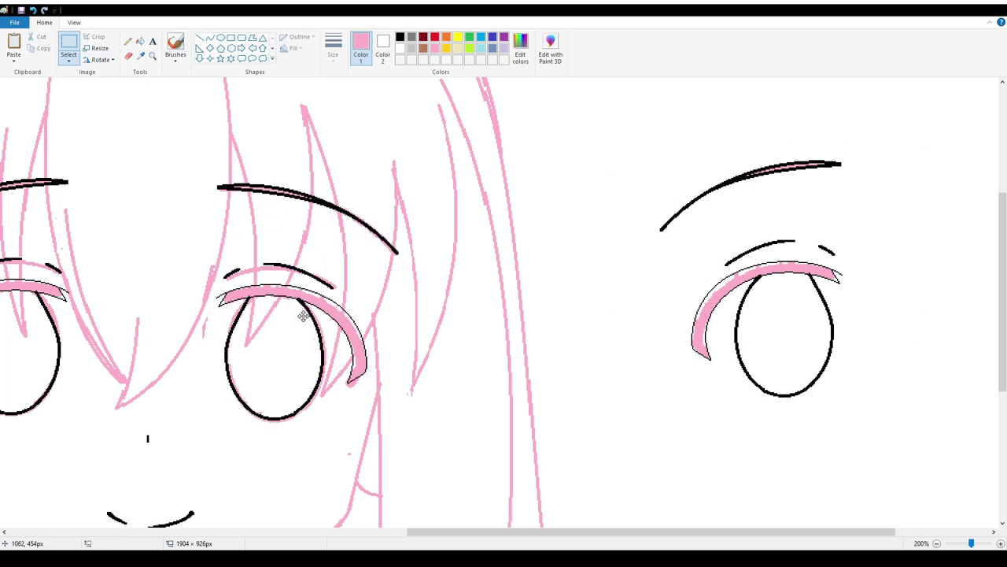
- Rework the upper left edge of the right eye's iris in black up to the lash
left_click(152, 56)
left_click(264, 372)
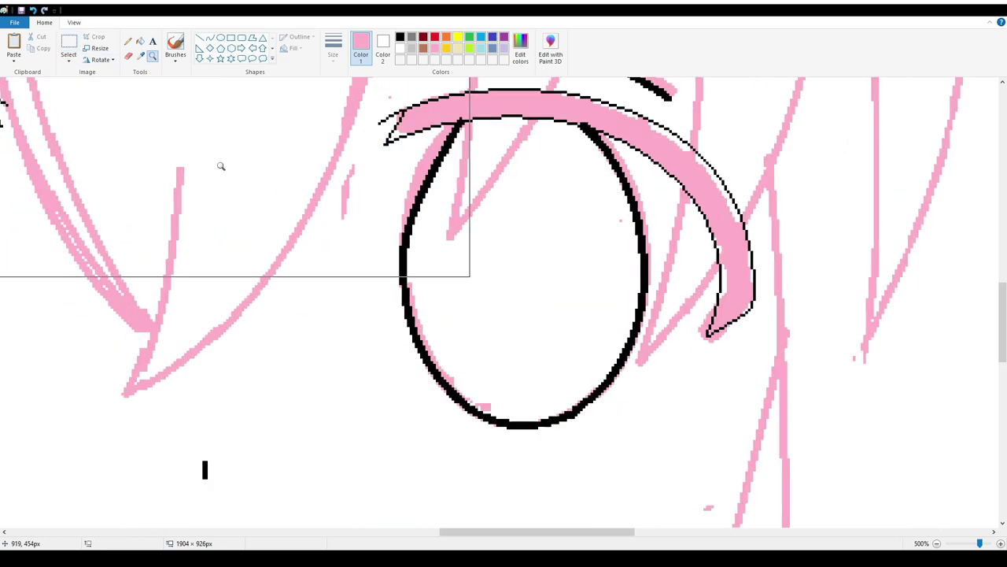
left_click(128, 56)
left_click(399, 37)
left_click_drag(468, 126, 405, 236)
left_click(209, 37)
mouse_move(461, 119)
left_mouse_down()
mouse_move(403, 196)
mouse_move(417, 161)
left_mouse_up()
- Trace the left side of the face in black from beside the eye around the jaw toward the chin
left_click(153, 56)
right_click(263, 223)
left_click(454, 344)
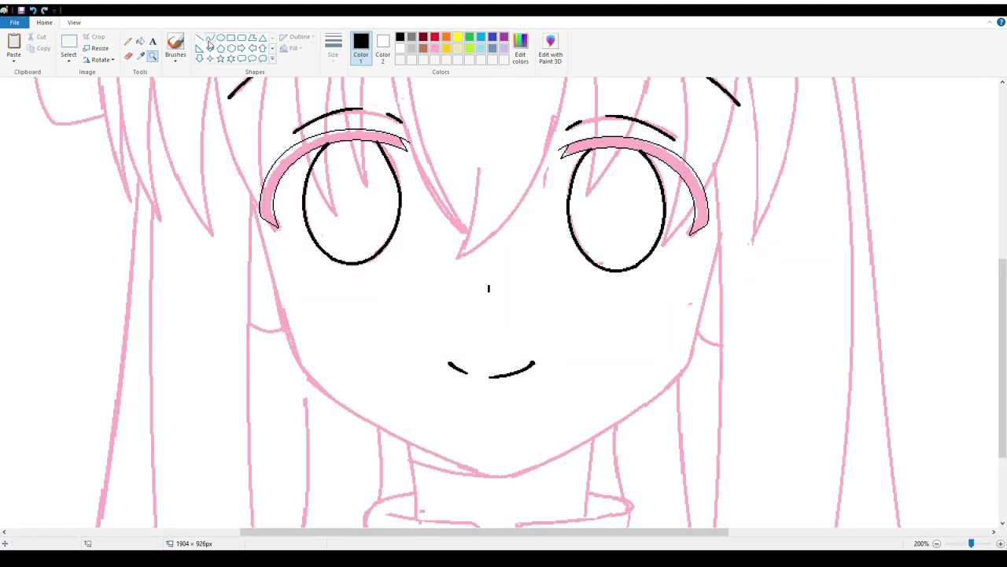
left_click(209, 39)
mouse_move(252, 201)
left_mouse_down()
mouse_move(298, 358)
mouse_move(352, 415)
mouse_move(446, 459)
mouse_move(358, 417)
mouse_move(373, 399)
left_mouse_up()
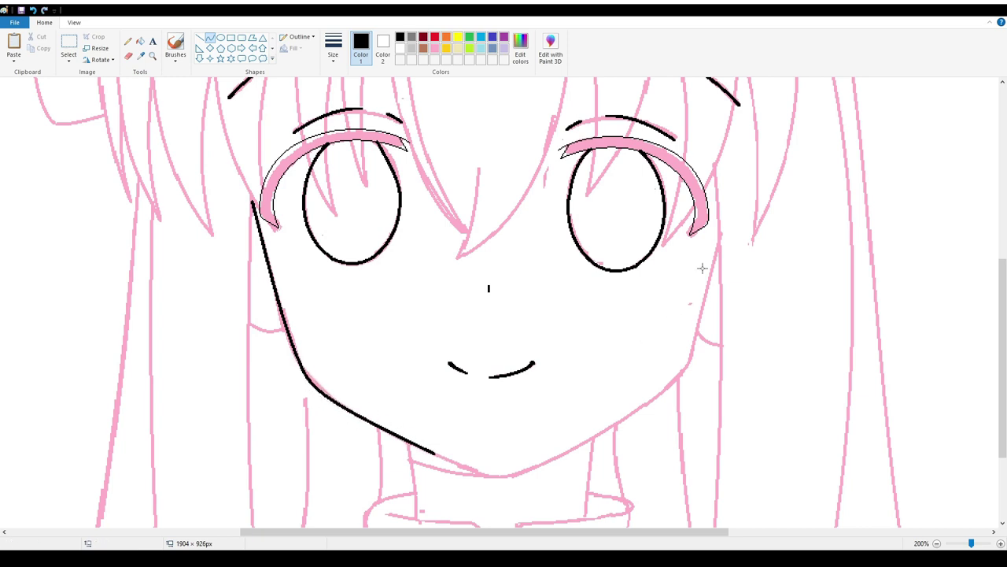
- Try to trace the right cheek and jaw corner with a black curve about 48 × 138 px
left_click_drag(720, 243, 672, 384)
mouse_move(693, 315)
left_mouse_down()
mouse_move(709, 323)
mouse_move(719, 312)
left_mouse_up()
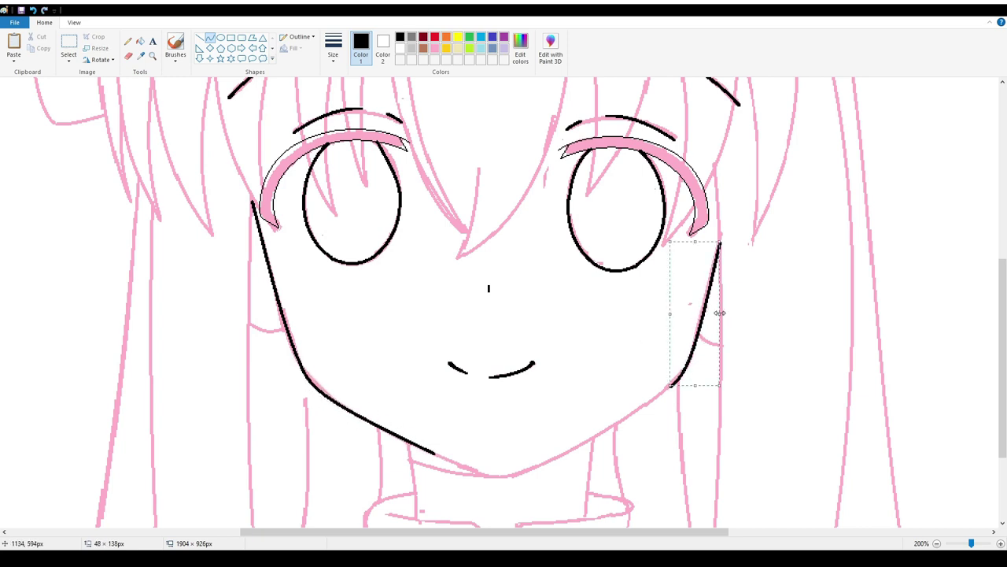
key("ctrl+z")
- Trace the right side of the face in black from beside the eye around the jaw toward the chin
mouse_move(720, 236)
left_mouse_down()
mouse_move(686, 356)
mouse_move(693, 349)
mouse_move(600, 433)
left_mouse_up()
left_click_drag(642, 393, 679, 436)
left_click_drag(598, 433, 534, 465)
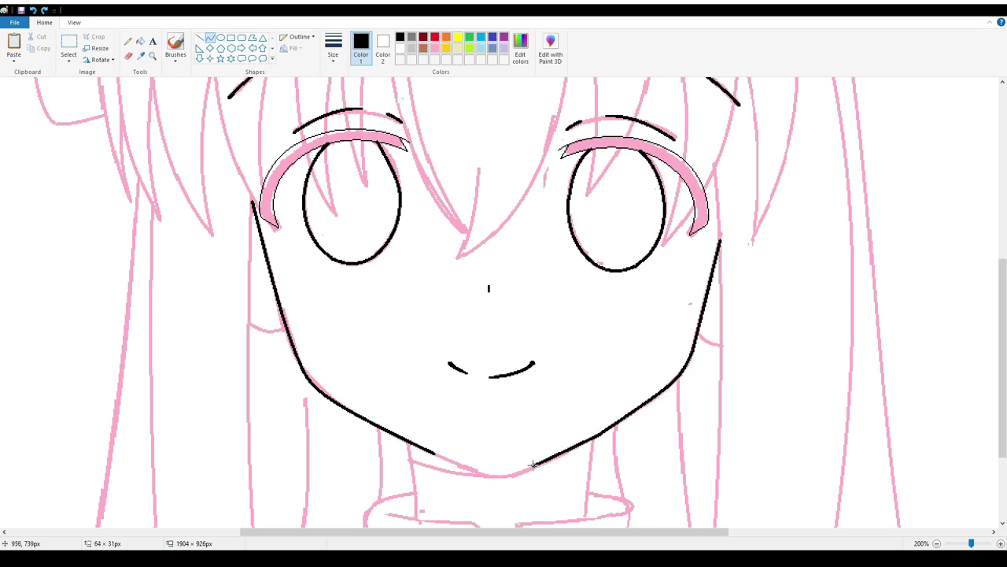
- Redraw the chin in black to join both jaw lines, and trace both sides of the neck about 78 px tall
key("ctrl+z")
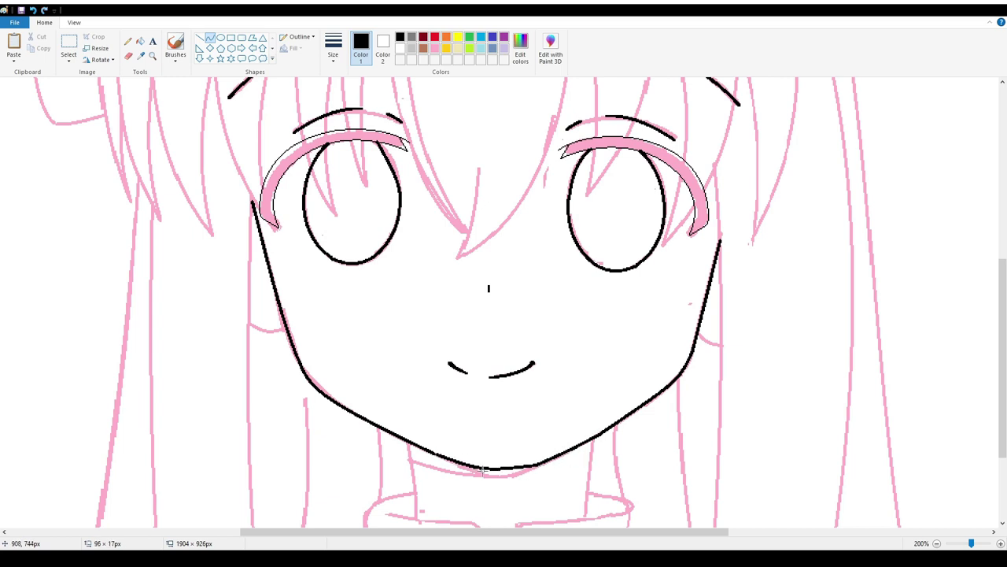
left_click_drag(519, 469, 491, 479)
scroll(525, 383, "down", 3)
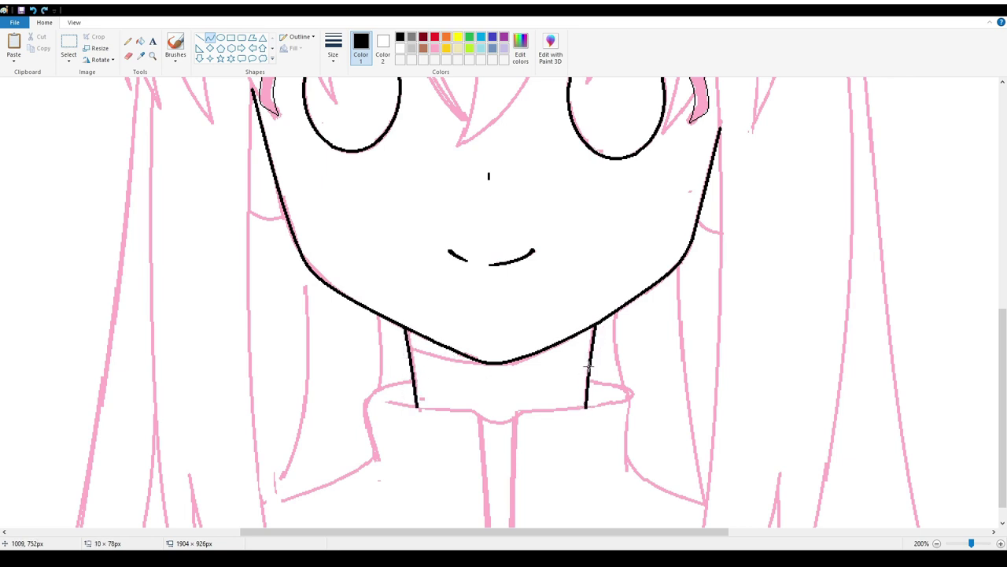
- Trace the collar's left side in black about 70 px tall, and the left shoulder with a curve about 96 × 45 px
scroll(417, 356, "down", 1)
left_click_drag(364, 376, 362, 362)
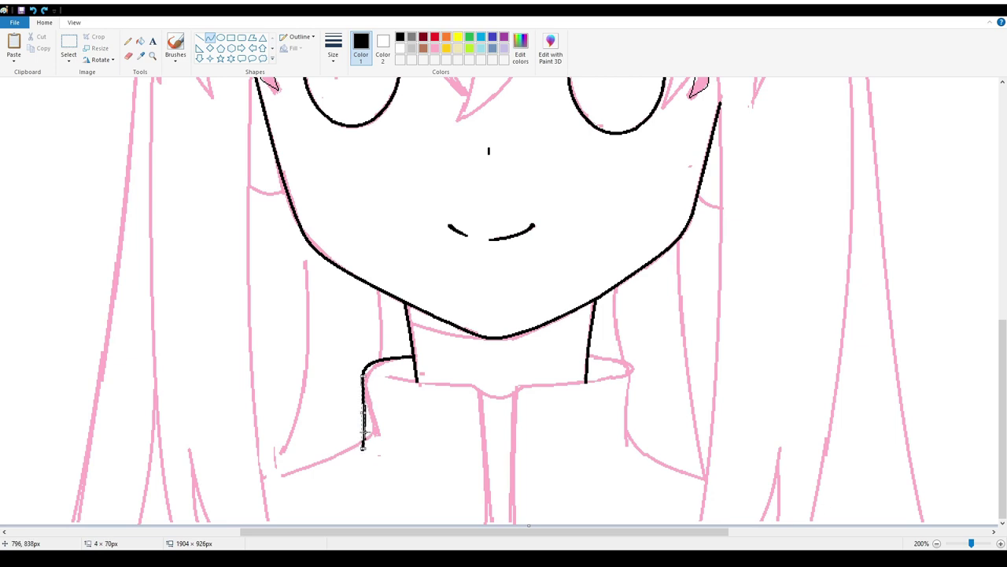
left_click_drag(364, 438, 313, 464)
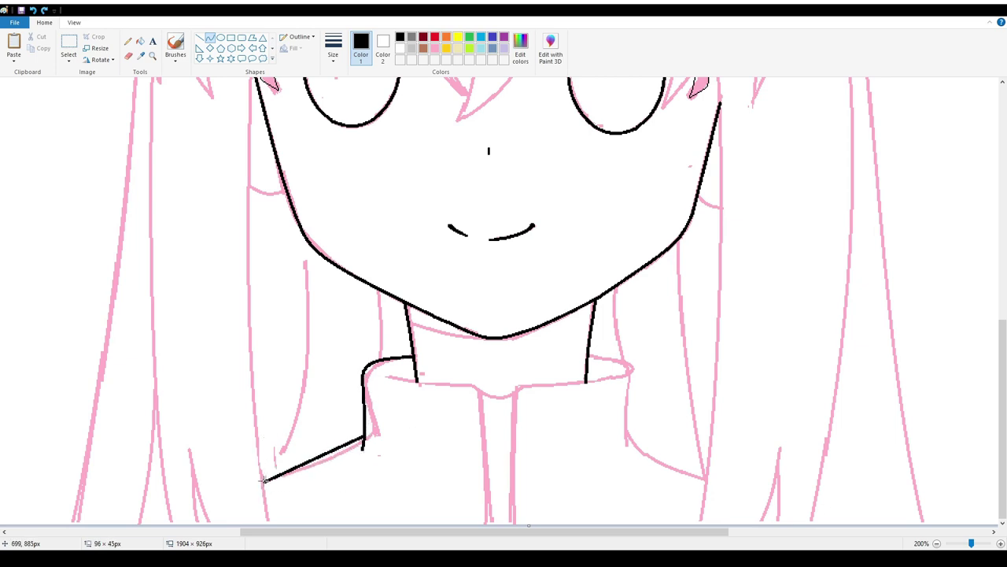
left_click(309, 465)
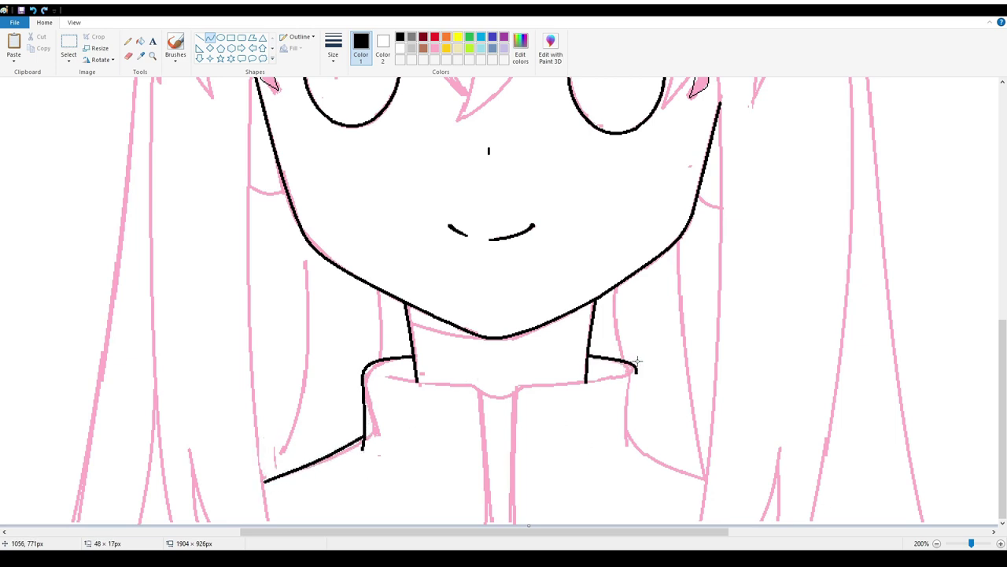
- Trace the collar's right side and the right shoulder with black curves
mouse_move(631, 396)
left_mouse_down()
mouse_move(621, 412)
mouse_move(668, 401)
mouse_move(635, 444)
left_mouse_up()
left_click_drag(637, 417, 640, 384)
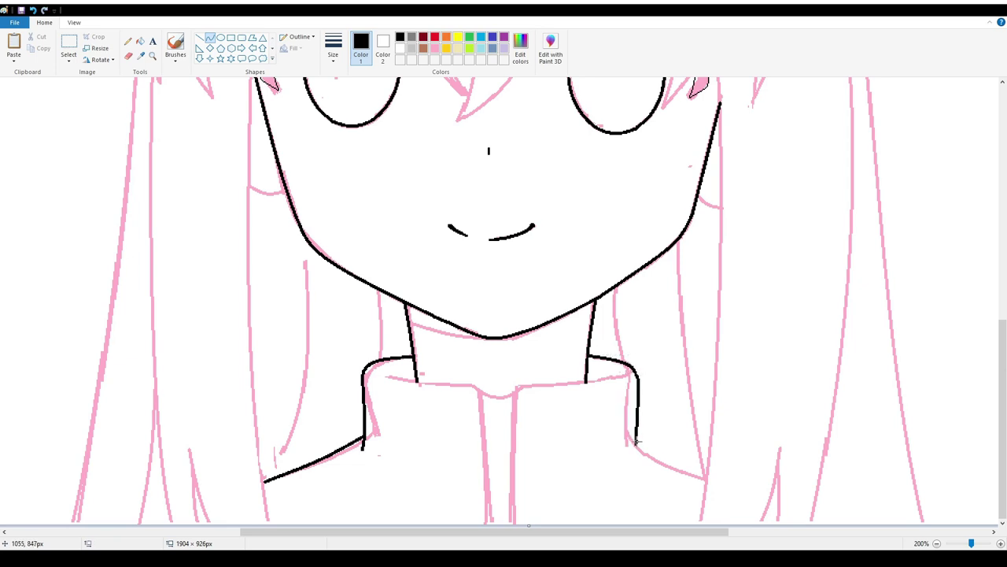
left_click_drag(705, 486, 708, 480)
left_click_drag(671, 465, 669, 470)
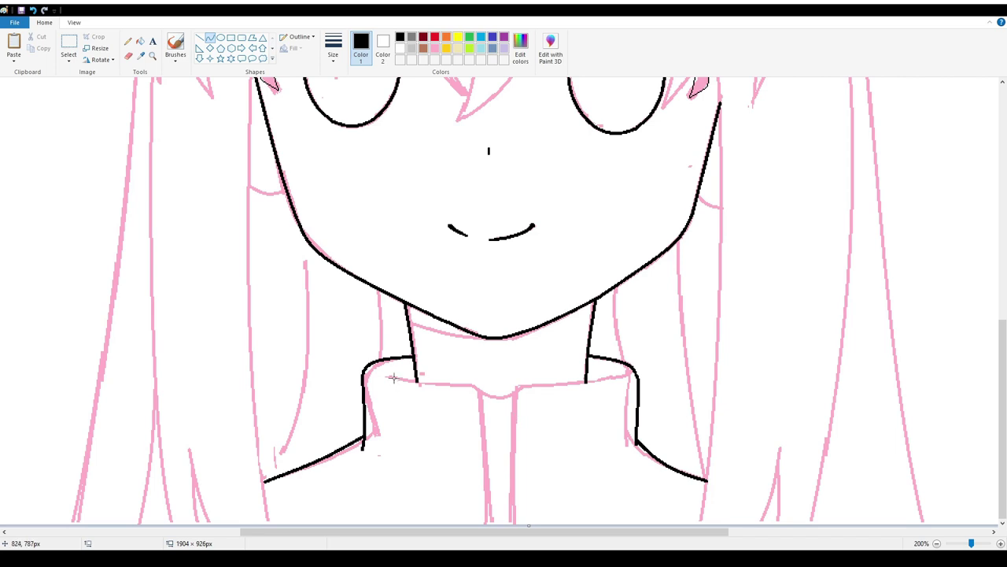
- Draw the collar's front rim as two black curves, one from each side, with a gap at the zipper
left_click_drag(382, 373, 480, 387)
mouse_move(425, 381)
left_mouse_down()
mouse_move(415, 387)
mouse_move(429, 386)
mouse_move(423, 399)
left_mouse_up()
left_click_drag(543, 399, 513, 400)
mouse_move(587, 389)
left_mouse_down()
mouse_move(600, 395)
mouse_move(571, 400)
left_mouse_up()
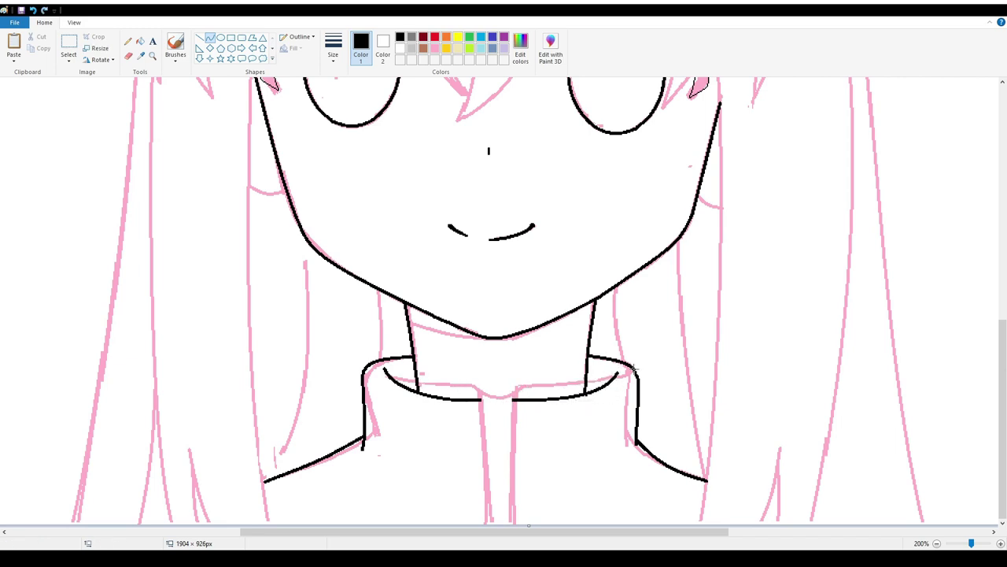
- Join the two rim curves with a shallow black notch and trace both zipper lines beneath it, the left one about 4 × 122 px
left_click(209, 37)
scroll(488, 405, "up", 3)
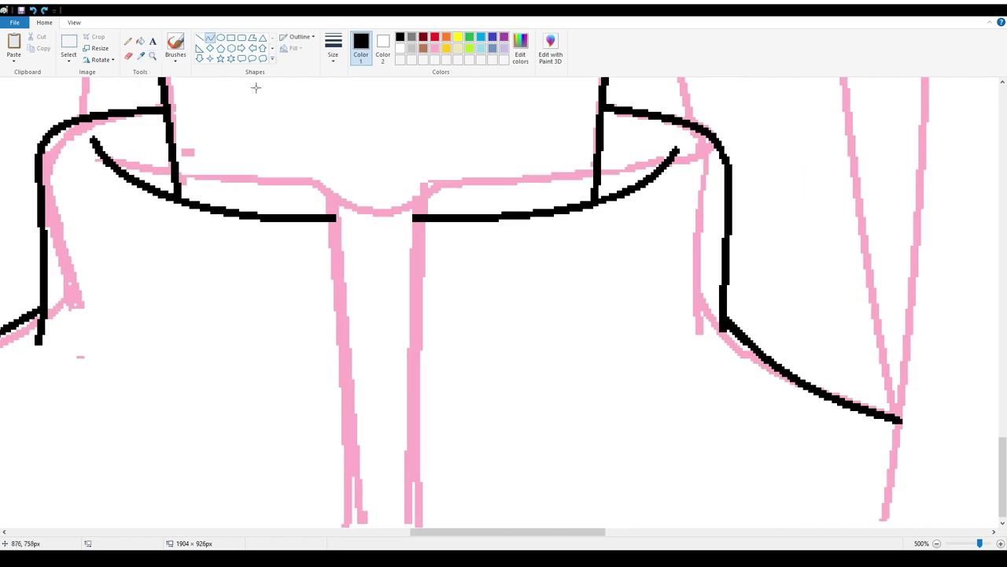
left_click_drag(330, 217, 356, 244)
key("ctrl+z")
mouse_move(402, 234)
left_mouse_down()
mouse_move(355, 238)
mouse_move(382, 274)
mouse_move(376, 241)
mouse_move(346, 526)
left_mouse_up()
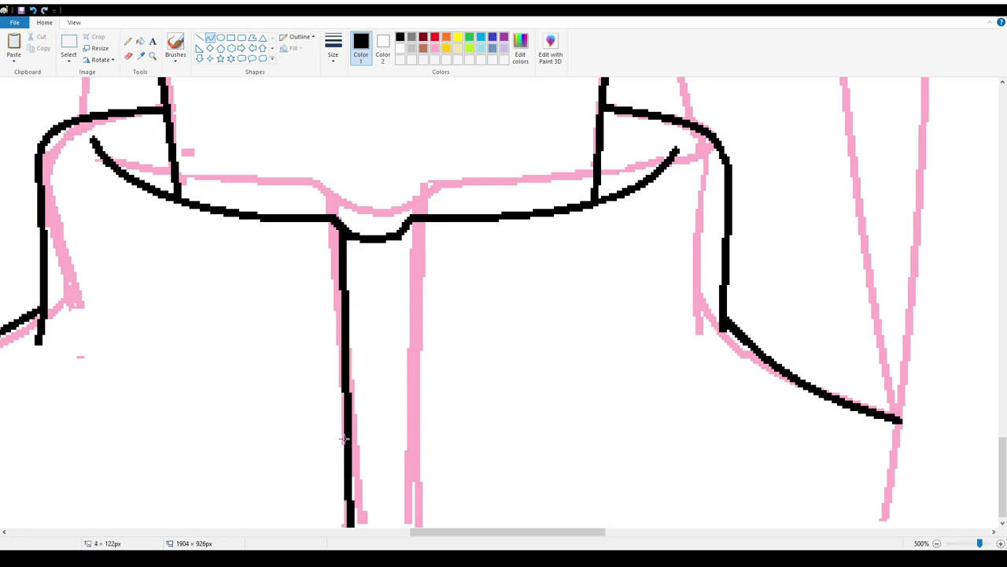
left_click(343, 375)
left_click_drag(402, 232, 394, 526)
left_click_drag(398, 354, 404, 275)
left_click(404, 275)
- Delete the spare eye and eyebrow copy from the blank area right of the hair
scroll(404, 275, "down", 4)
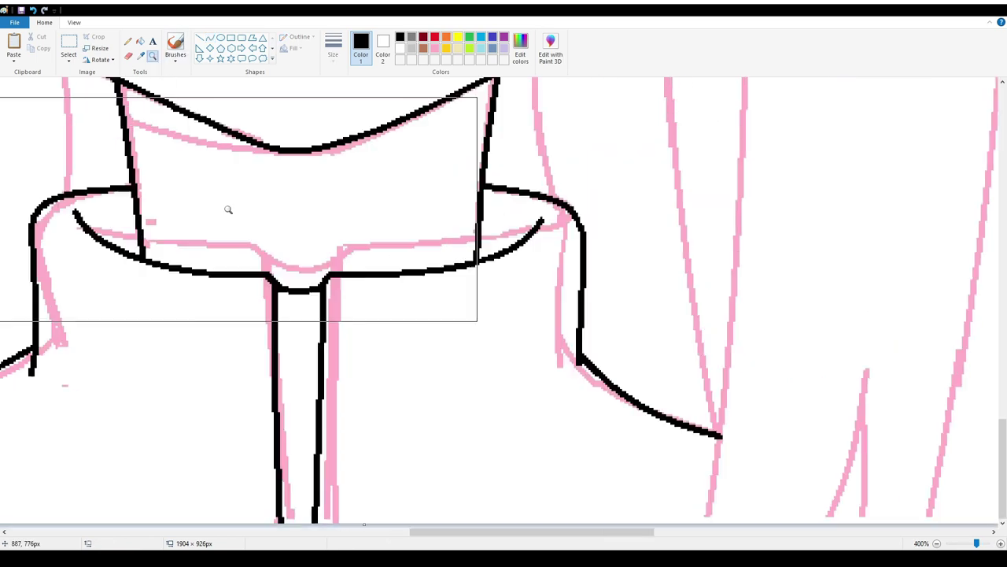
left_click(68, 43)
left_click_drag(831, 401, 717, 202)
key("Delete")
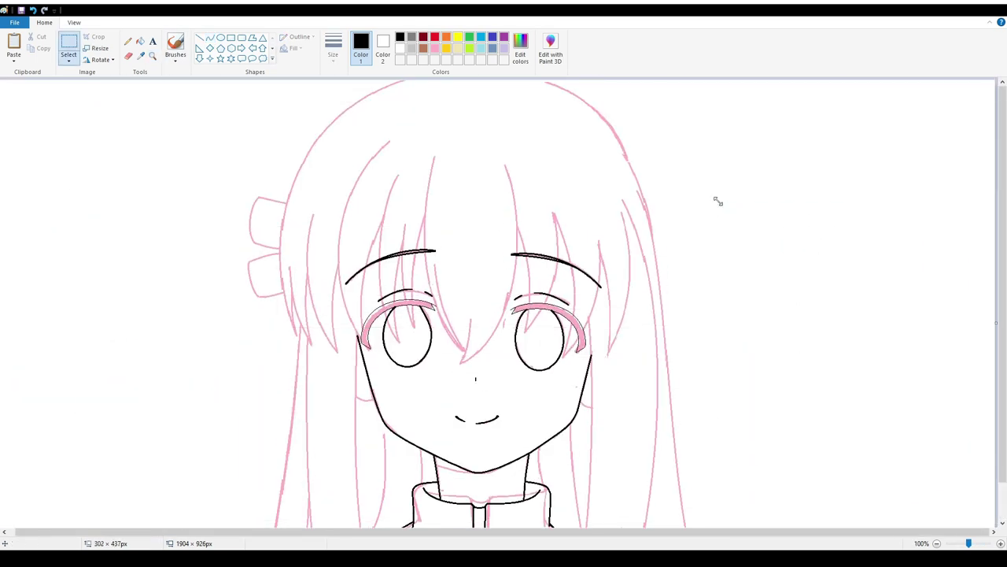
- Trace the central fringe strand in black, from the top of the head past the left eye's inner corner toward the fringe tip
left_click_drag(434, 155, 456, 240)
left_click(209, 37)
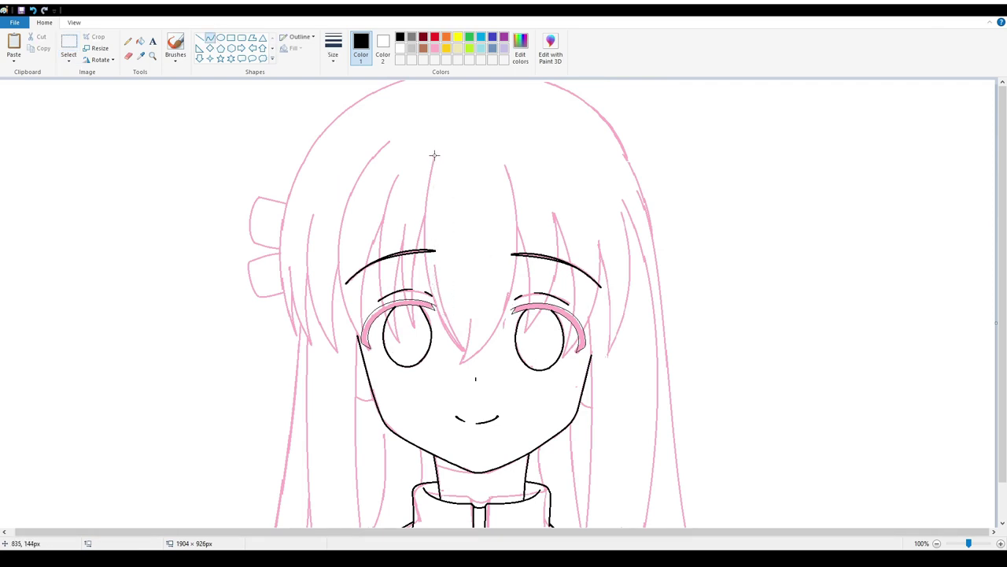
left_click_drag(434, 154, 464, 358)
mouse_move(429, 252)
left_mouse_down()
mouse_move(418, 220)
mouse_move(429, 315)
left_mouse_up()
key("ctrl+Page_Up")
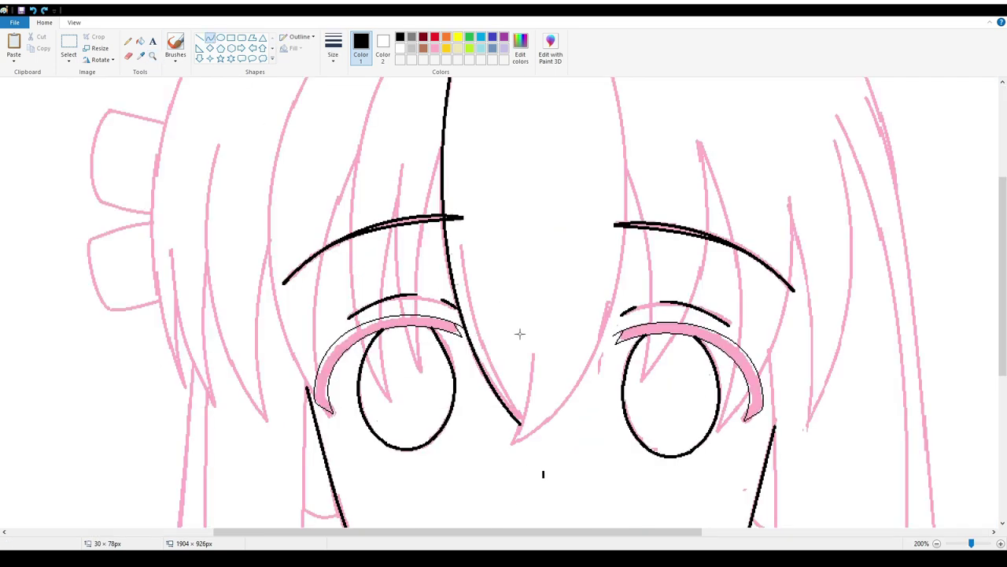
- Complete the central fringe strand in black with a short inner curve at its tip and its long right edge up to the crown
left_click_drag(532, 310, 512, 442)
mouse_move(525, 394)
left_mouse_down()
mouse_move(526, 420)
mouse_move(605, 343)
mouse_move(611, 207)
mouse_move(602, 135)
left_mouse_up()
scroll(611, 207, "up", 3)
left_click_drag(555, 354, 589, 359)
scroll(589, 359, "down", 3)
scroll(589, 360, "up", 3)
left_click_drag(654, 332, 661, 387)
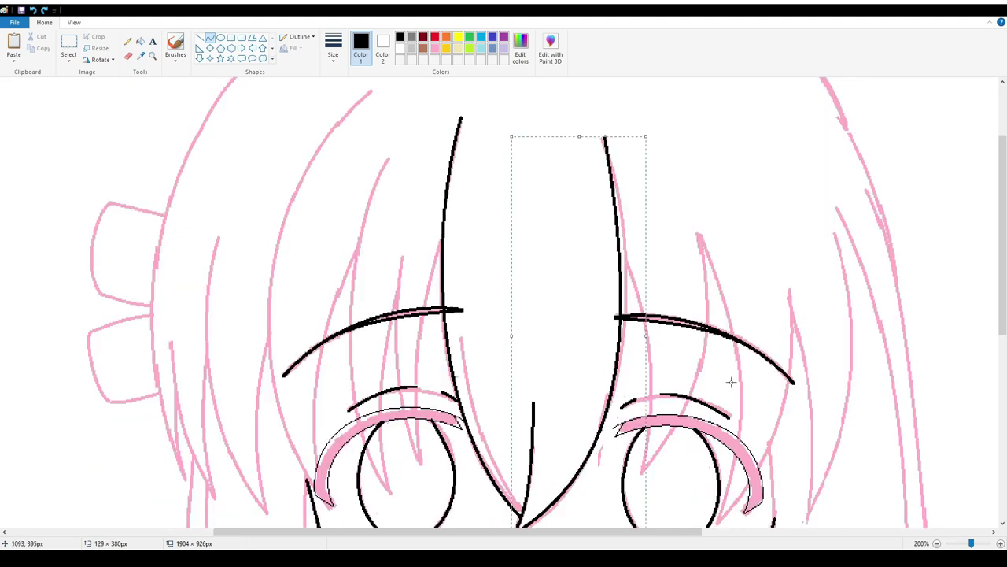
- Trace the fringe strand crossing the right eye's inner side as two black curves meeting at a tip, about 215 and 231 px tall
left_click_drag(619, 252, 642, 472)
left_click_drag(636, 354, 661, 367)
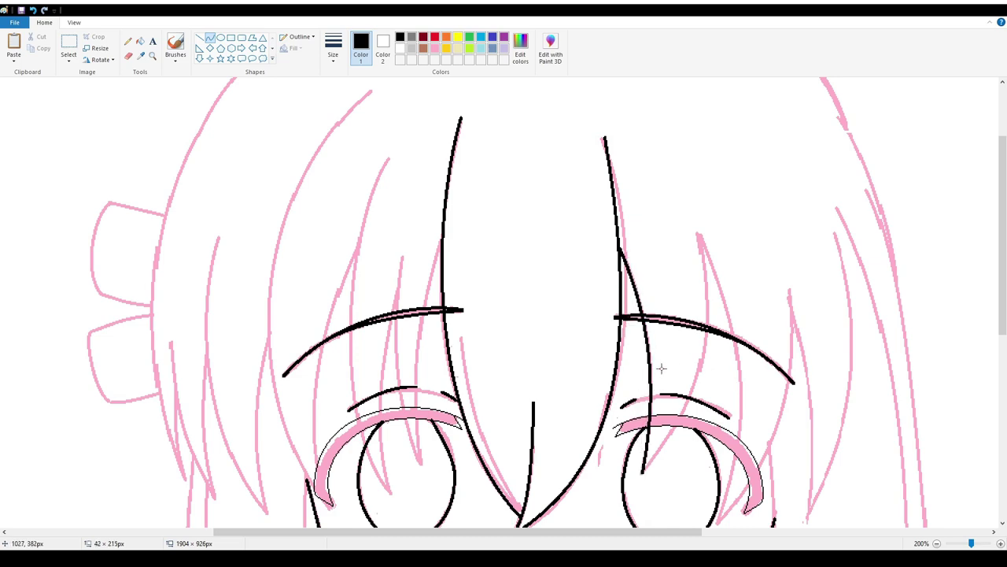
mouse_move(642, 472)
left_mouse_down()
mouse_move(692, 354)
mouse_move(702, 232)
left_mouse_up()
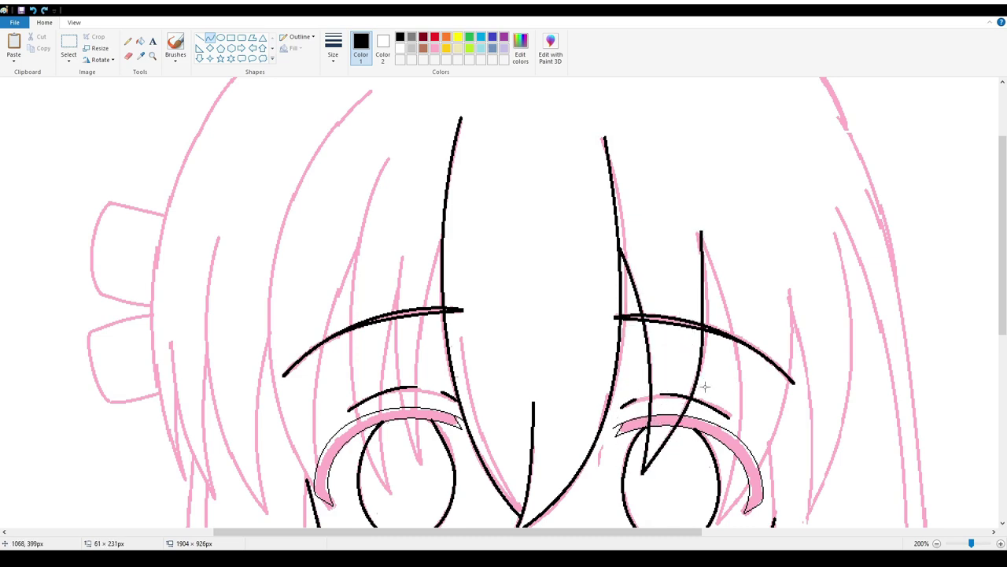
left_click_drag(684, 346, 704, 338)
- Trace the neighbouring strand over the right eye's outer side with two black curves meeting at a tip, the outer one about 73 × 222 px
mouse_move(702, 232)
left_mouse_down()
mouse_move(736, 346)
mouse_move(754, 323)
left_mouse_up()
scroll(732, 335, "down", 3)
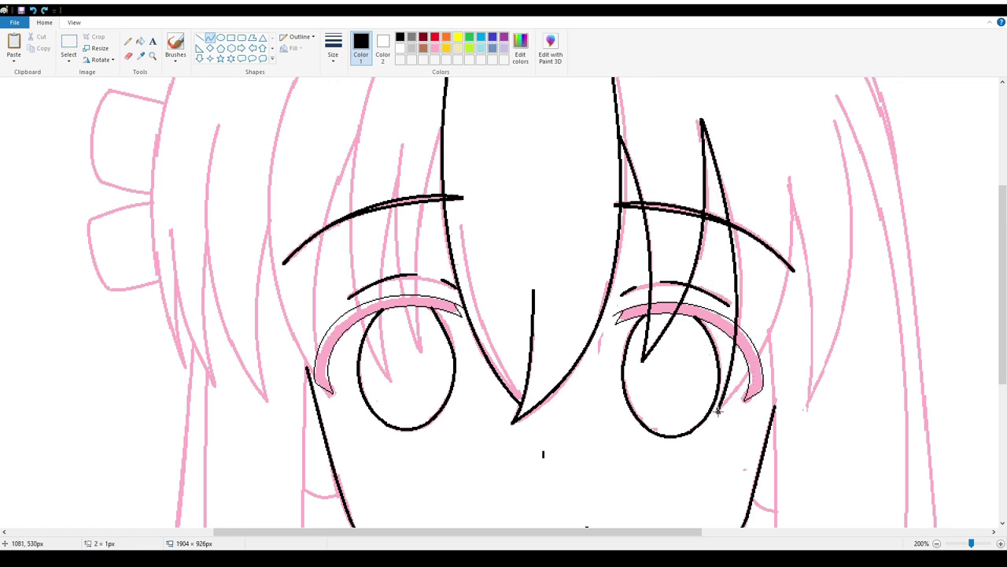
left_click_drag(718, 410, 793, 180)
left_click_drag(759, 306, 792, 315)
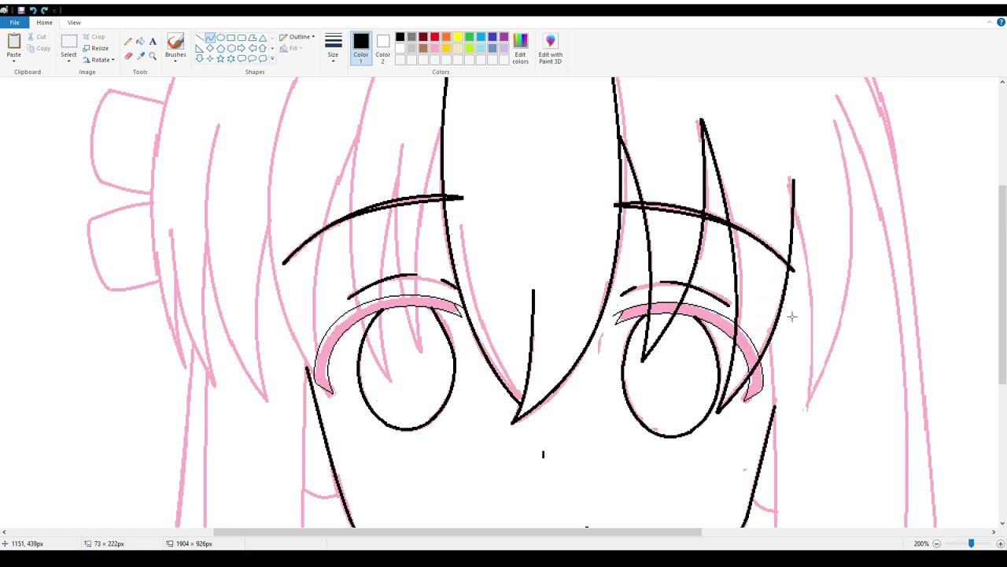
- Trace the outermost right fringe lock with two black curves meeting at a tip, the outer one about 74 × 282 px
mouse_move(795, 197)
left_mouse_down()
mouse_move(804, 393)
mouse_move(839, 278)
mouse_move(830, 111)
left_mouse_up()
scroll(838, 278, "up", 3)
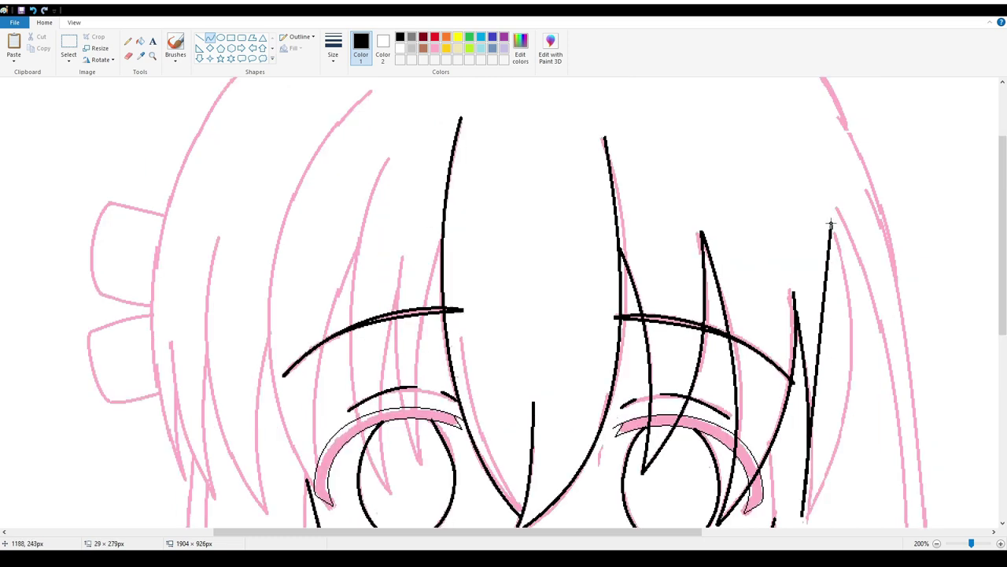
scroll(830, 228, "down", 3)
left_click_drag(835, 247, 878, 244)
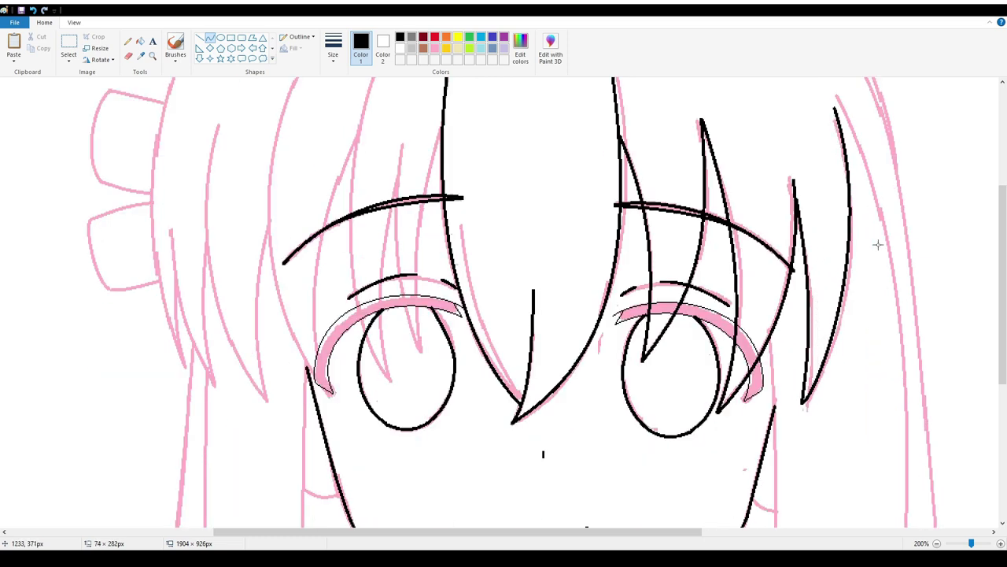
scroll(558, 304, "up", 3)
scroll(558, 304, "down", 3)
- Trace the two thin strands over the left eye in black, plus the long strand edge from the crown into the left iris
mouse_move(436, 148)
left_mouse_down()
mouse_move(445, 279)
mouse_move(418, 354)
mouse_move(411, 324)
mouse_move(419, 347)
left_mouse_up()
mouse_move(409, 260)
left_mouse_down()
mouse_move(397, 260)
mouse_move(403, 229)
mouse_move(385, 384)
mouse_move(405, 185)
mouse_move(402, 377)
left_mouse_up()
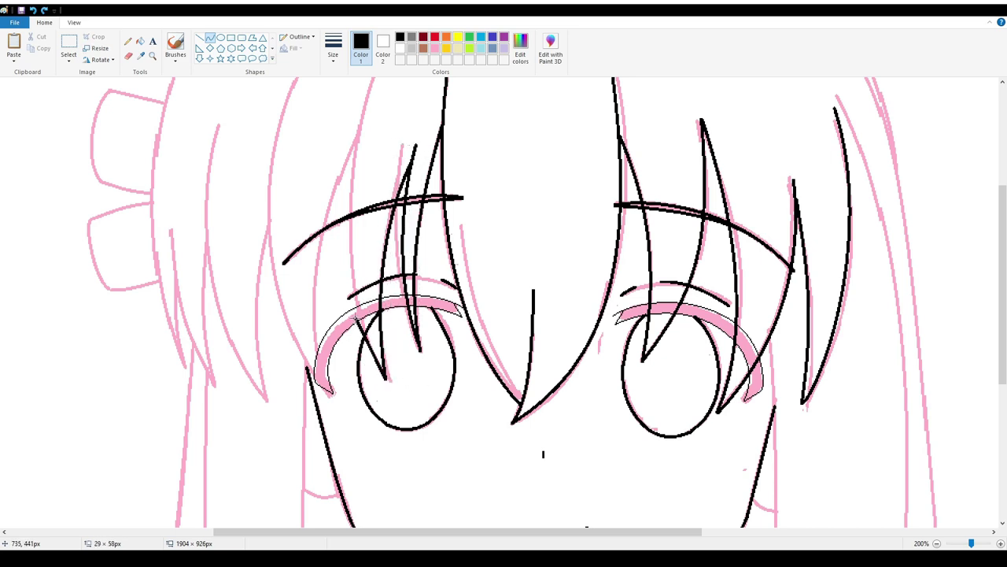
scroll(393, 315, "up", 3)
left_click_drag(391, 156, 354, 472)
mouse_move(378, 259)
left_mouse_down()
mouse_move(338, 409)
mouse_move(343, 224)
mouse_move(338, 259)
left_mouse_up()
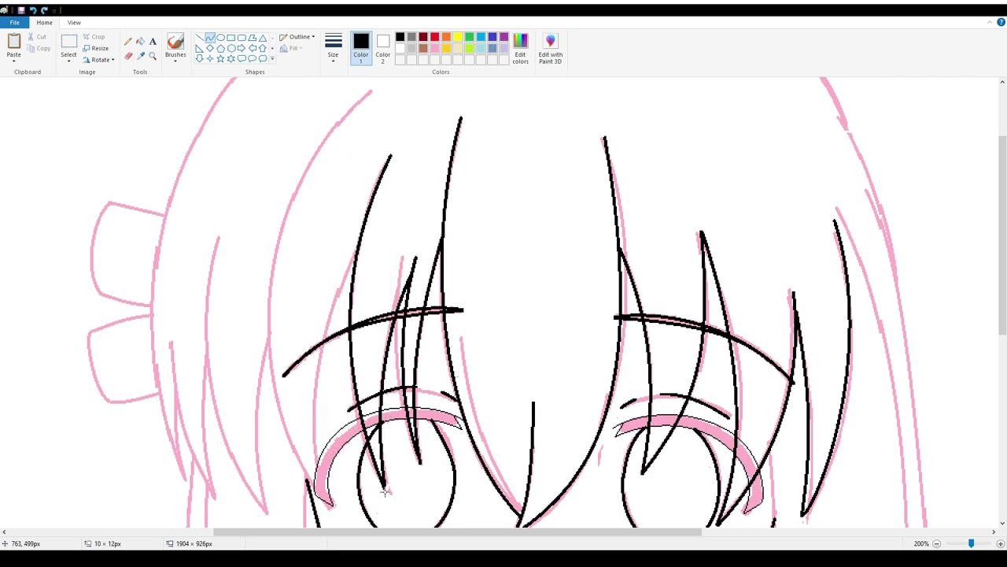
- Trace the curve that branches off the long left strand and ends at the outer end of the left upper lash
left_click(128, 40)
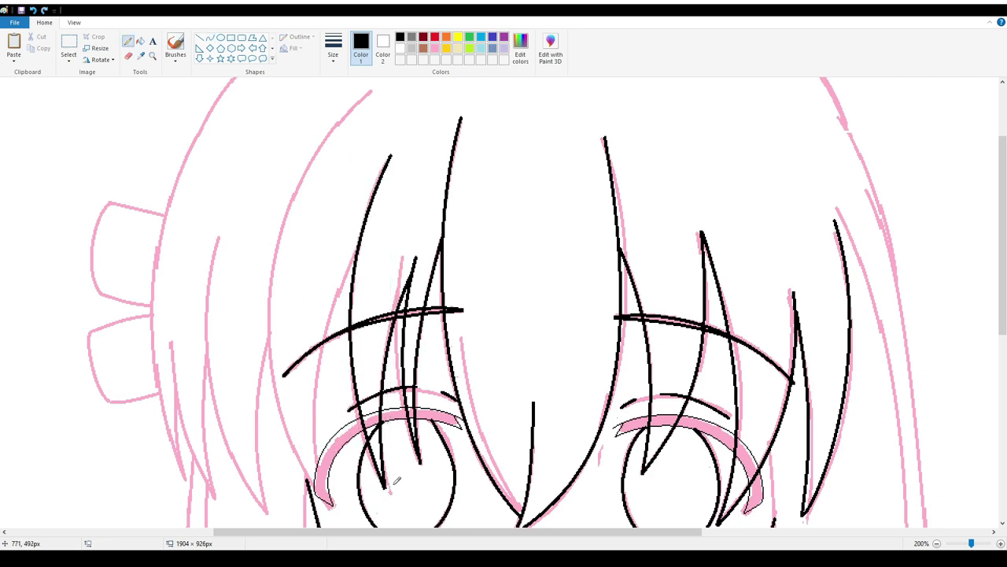
left_click(210, 37)
left_click_drag(357, 245, 323, 406)
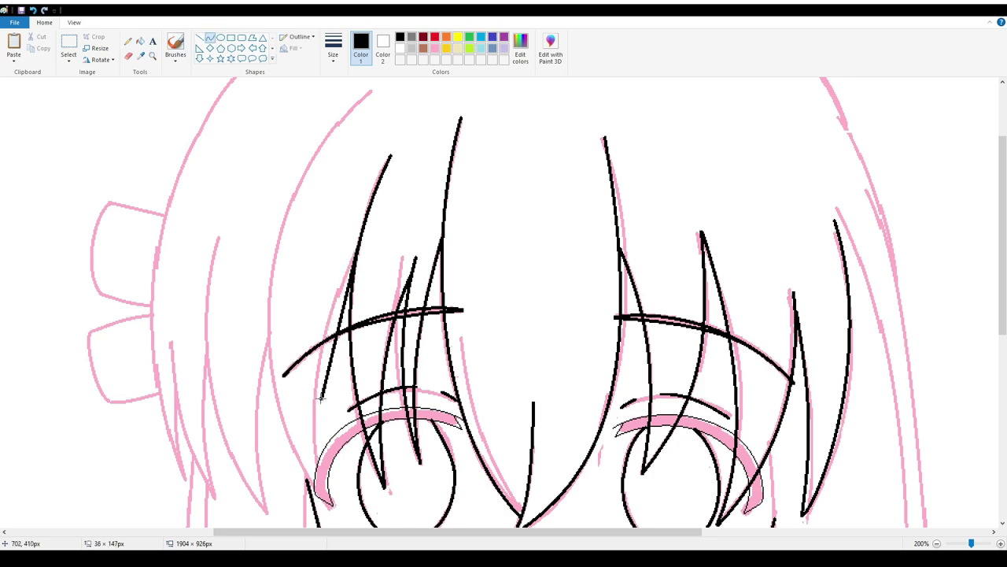
scroll(323, 405, "down", 3)
mouse_move(339, 236)
left_mouse_down()
mouse_move(303, 310)
mouse_move(331, 401)
left_mouse_up()
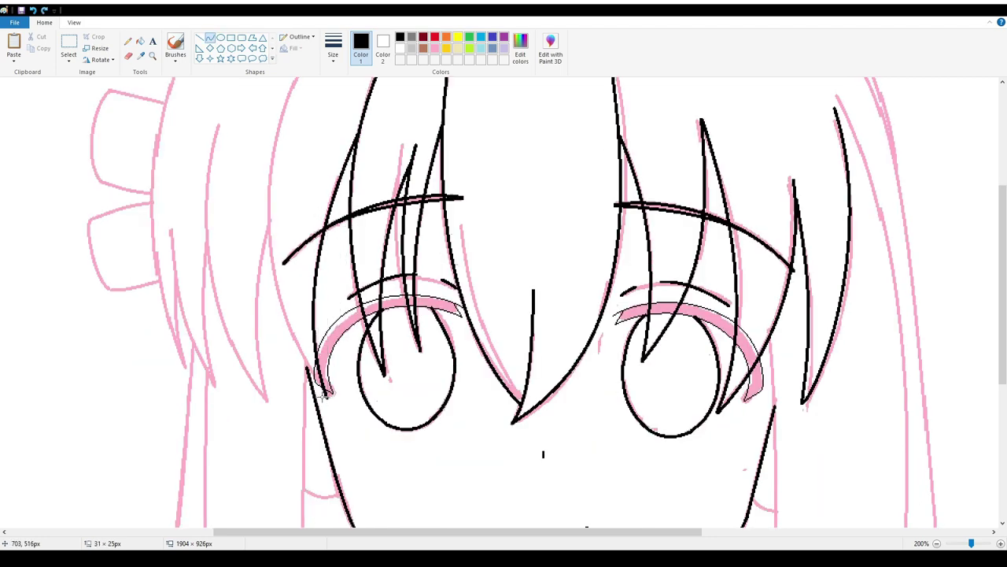
scroll(331, 218, "up", 3)
left_click_drag(302, 362, 287, 251)
scroll(331, 218, "up", 3)
scroll(301, 322, "down", 3)
scroll(268, 346, "up", 3)
scroll(591, 286, "down", 3)
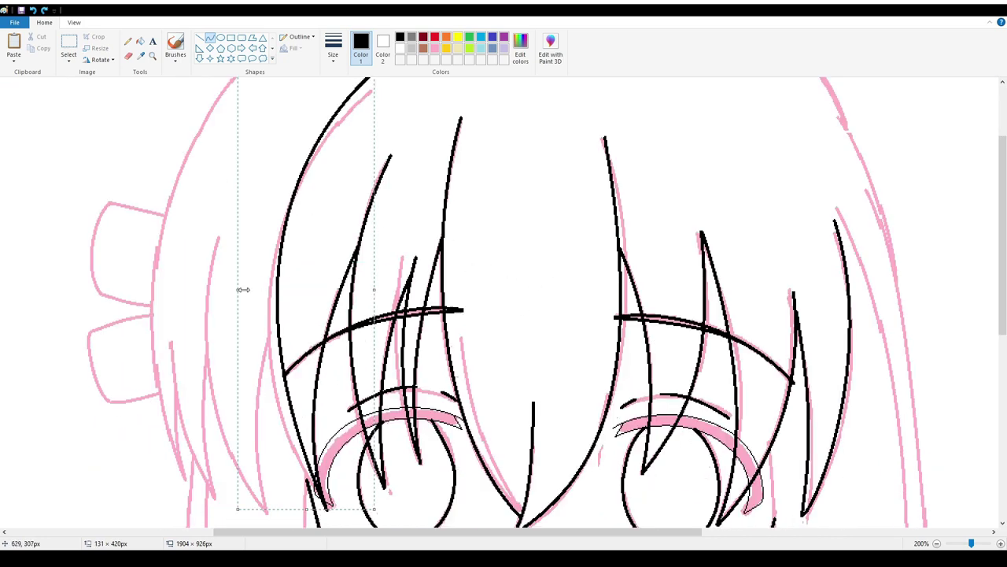
left_click_drag(243, 289, 229, 290)
key("ctrl+z")
- Trace the left fringe's long curved edge in black from the crown down to the left eye's outer corner
scroll(175, 142, "down", 2)
scroll(175, 141, "up", 1)
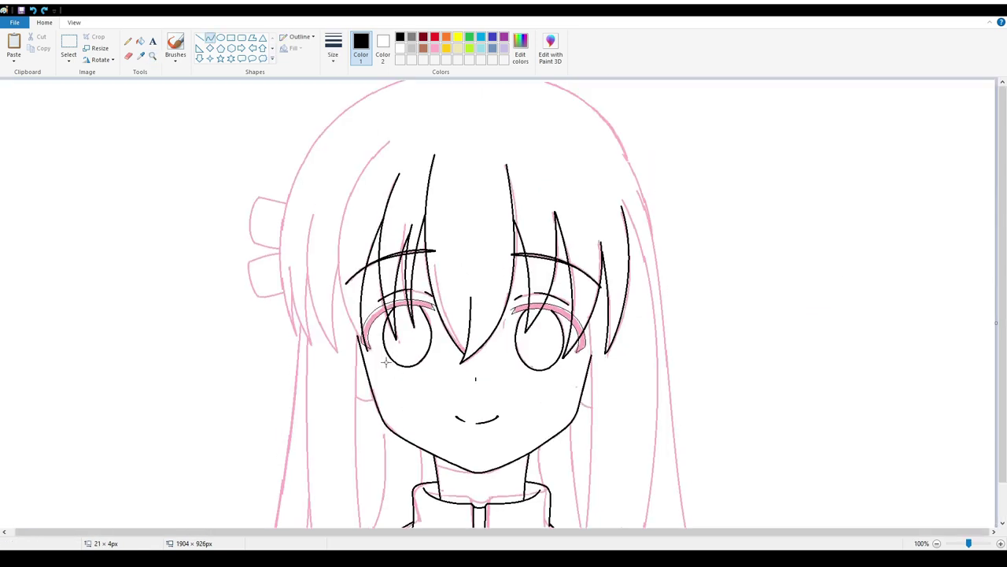
mouse_move(368, 354)
left_mouse_down()
mouse_move(338, 186)
mouse_move(388, 135)
left_mouse_up()
mouse_move(374, 236)
left_mouse_down()
mouse_move(329, 298)
mouse_move(328, 182)
mouse_move(322, 196)
left_mouse_up()
scroll(355, 314, "down", 1)
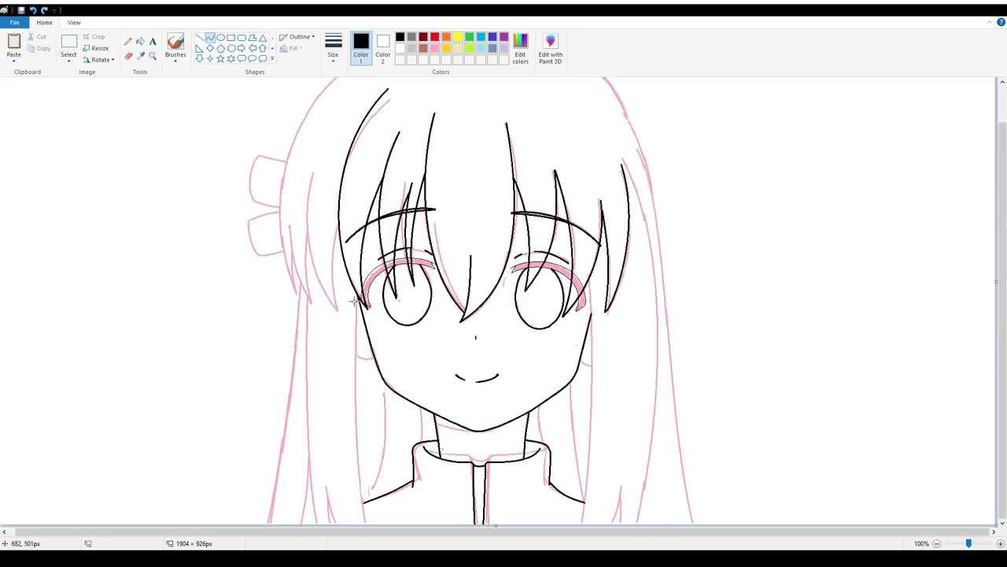
- Trace the long hair lines on both sides of the face in black, down to the canvas's lower edge
left_click_drag(357, 297, 370, 548)
left_click_drag(361, 504, 350, 467)
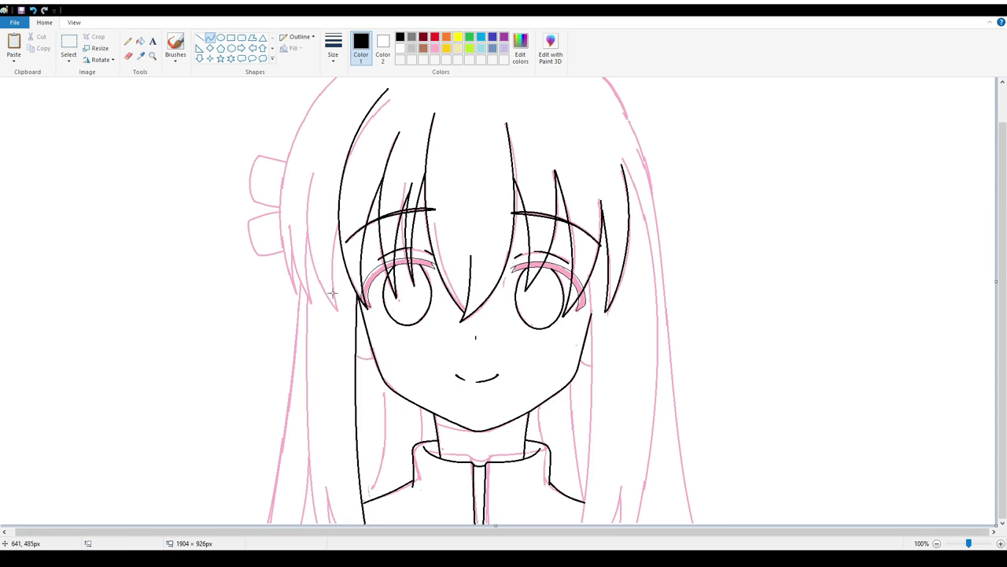
left_click_drag(590, 398, 584, 521)
left_click_drag(588, 440, 595, 473)
scroll(656, 431, "up", 1)
scroll(364, 384, "down", 1)
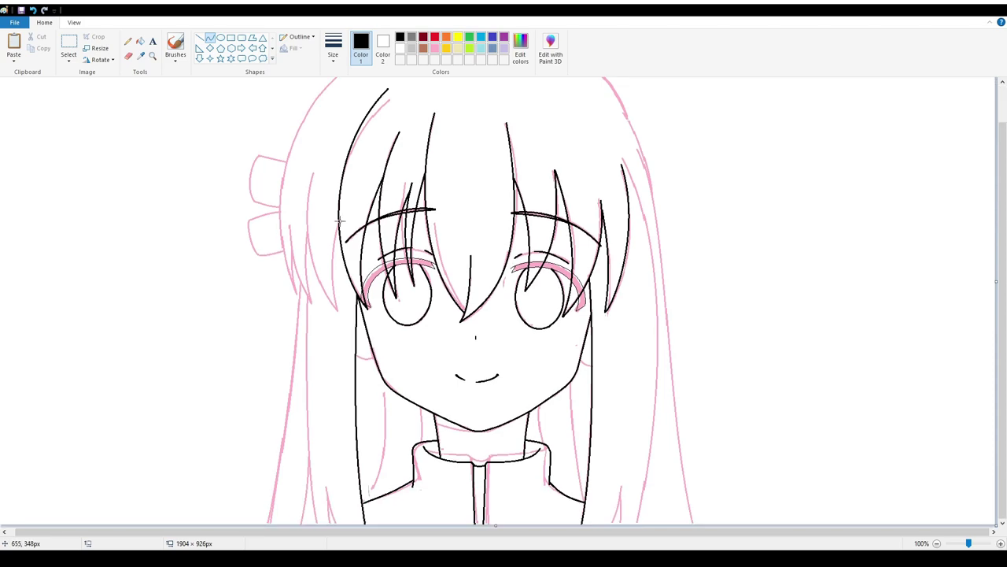
- Trace the next side lock left of the fringe in black, with a long outer edge and a shorter inner edge meeting at its tip
scroll(325, 209, "up", 2, "ctrl")
scroll(211, 45, "down", 1, "ctrl")
left_click(210, 38)
left_click_drag(302, 110, 293, 384)
mouse_move(288, 299)
left_mouse_down()
mouse_move(281, 270)
mouse_move(275, 337)
mouse_move(241, 272)
mouse_move(255, 174)
left_mouse_up()
scroll(243, 270, "up", 2)
left_click_drag(267, 338, 199, 284)
scroll(199, 284, "down", 2)
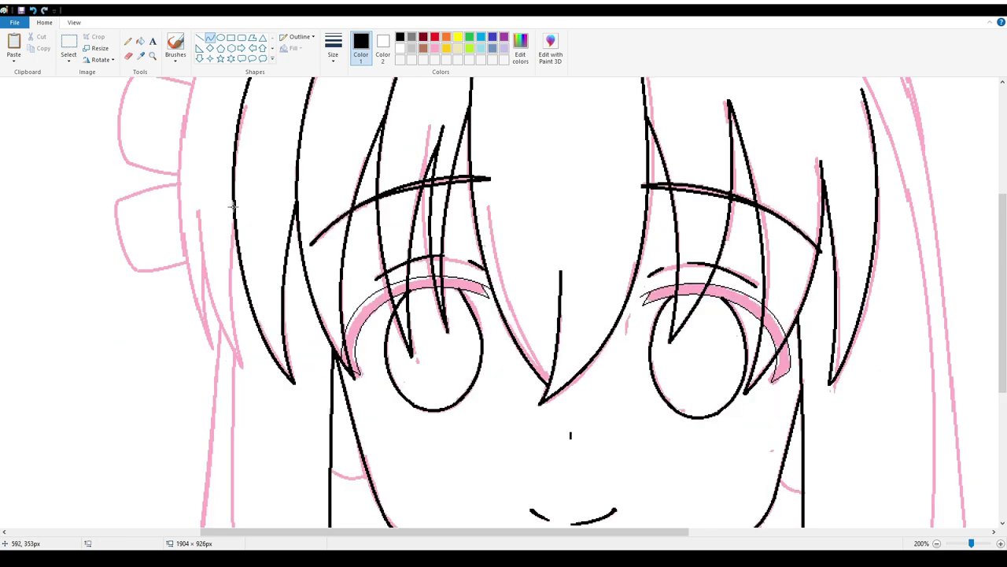
- Trace the narrow pointed locks at the far left in black, together with the outermost hair edge beside the hair bun
left_click_drag(232, 206, 244, 362)
scroll(244, 362, "down", 2)
left_click_drag(237, 267, 220, 303)
scroll(223, 297, "up", 2)
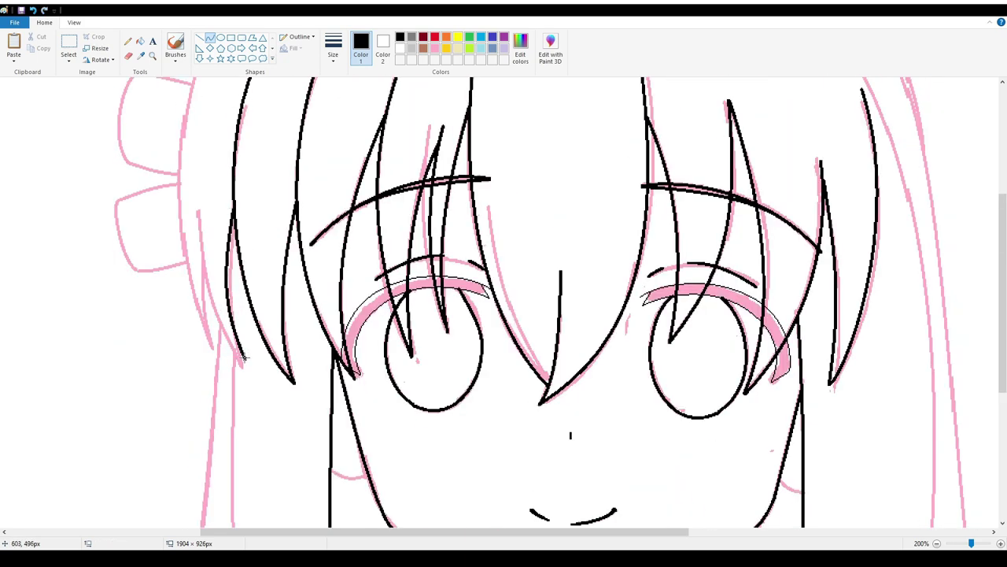
left_click_drag(244, 358, 198, 267)
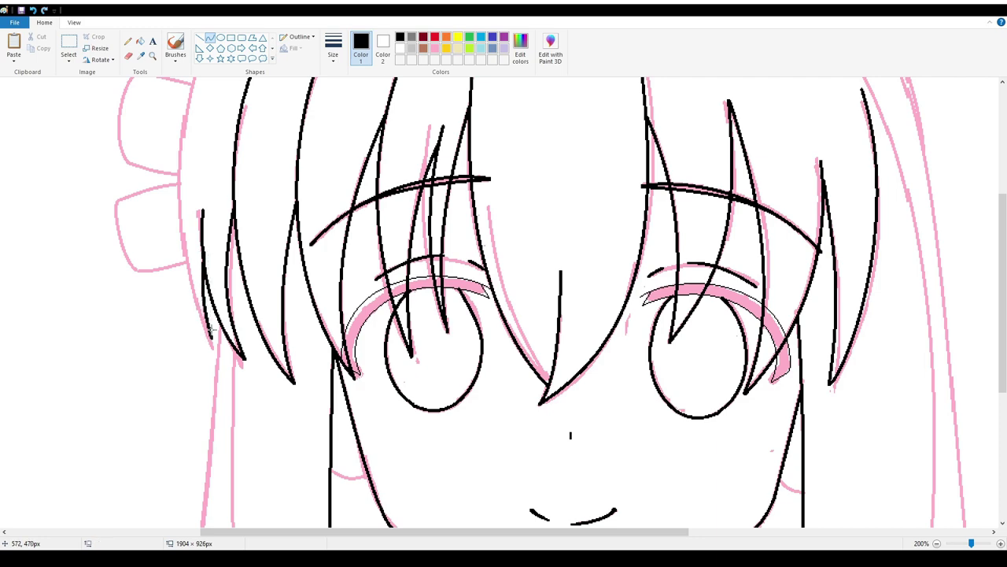
scroll(211, 329, "up", 4)
left_click_drag(229, 213, 175, 416)
scroll(166, 331, "down", 1)
scroll(315, 245, "up", 1)
- Trace the long hair hanging on the left in black, from the side lock tips to the canvas's lower edge, including the small split strand
left_click_drag(314, 360, 398, 330)
scroll(427, 320, "down", 5)
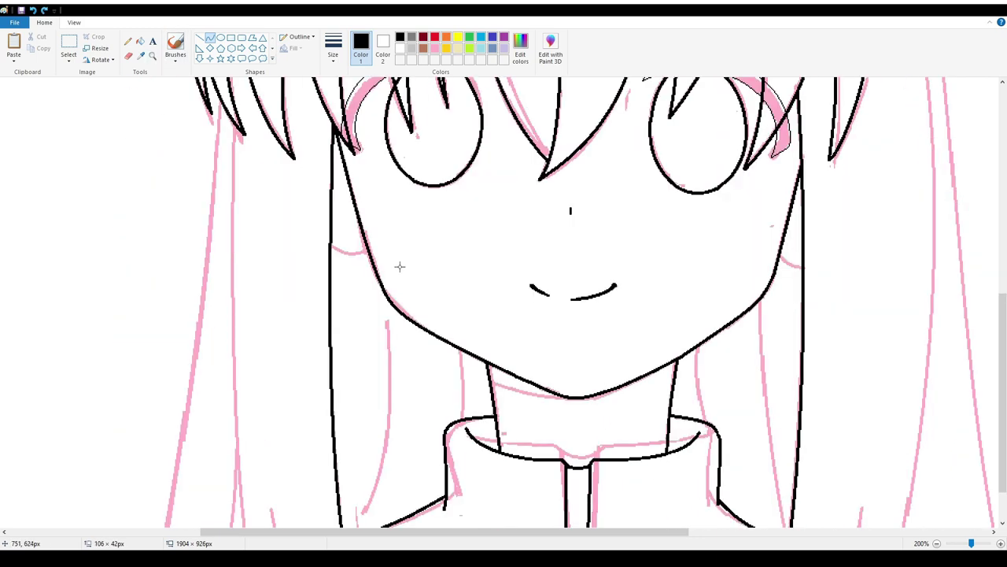
scroll(607, 427, "up", 5)
scroll(607, 427, "right", 3)
left_click(153, 55)
right_click(406, 314)
left_click(406, 338)
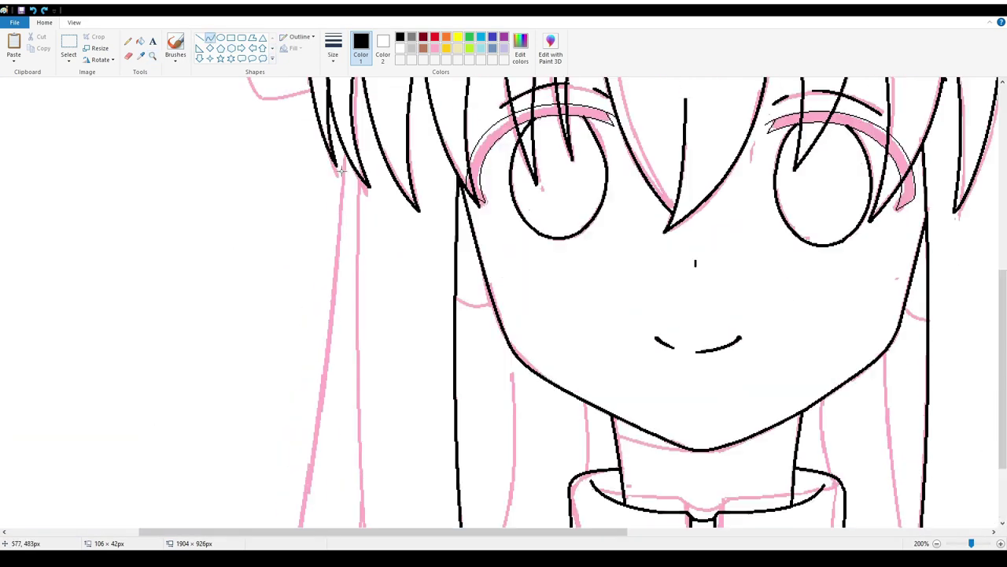
scroll(322, 233, "down", 1)
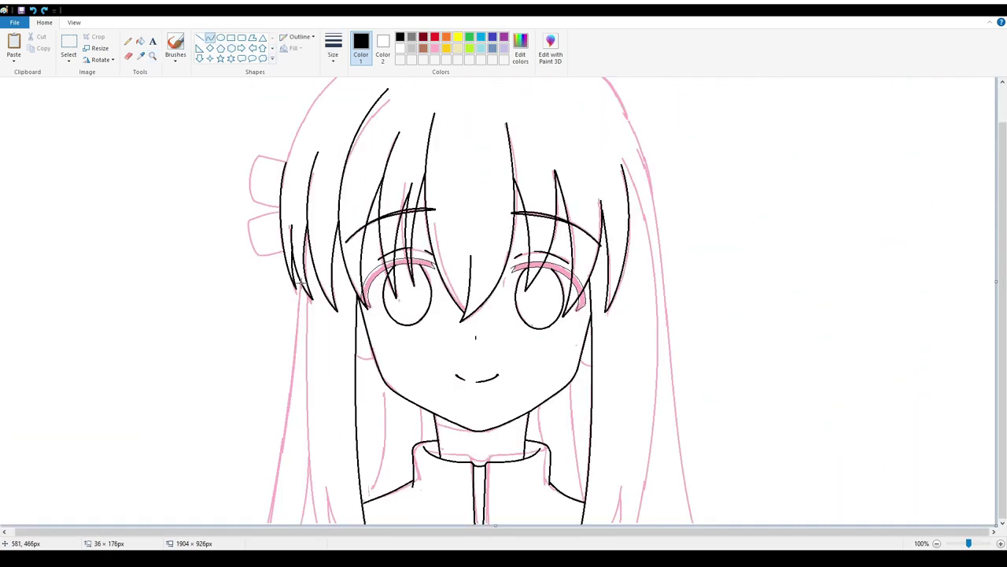
left_click_drag(288, 443, 271, 524)
mouse_move(305, 298)
left_mouse_down()
mouse_move(312, 517)
mouse_move(309, 510)
mouse_move(316, 524)
mouse_move(335, 512)
mouse_move(334, 523)
left_mouse_up()
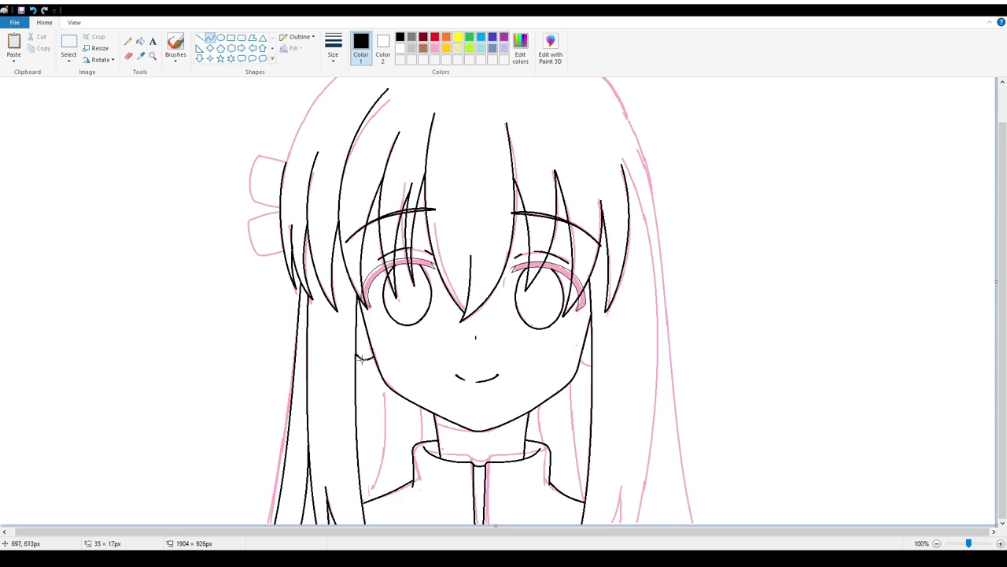
- Trace the short earlobe curves in black between the jaw and the side hair on both sides of the face
left_click(153, 55)
left_click(504, 326)
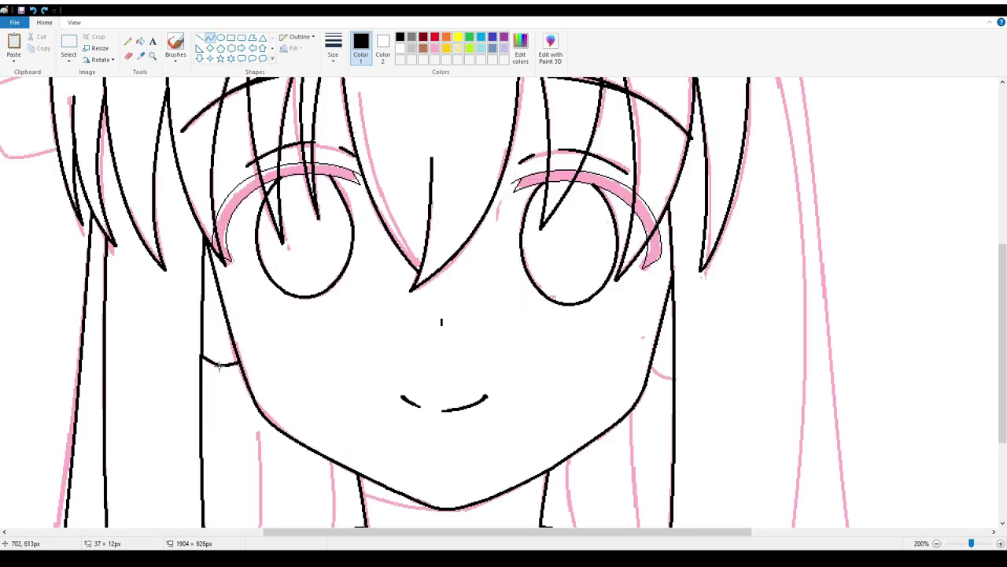
scroll(657, 267, "down", 3)
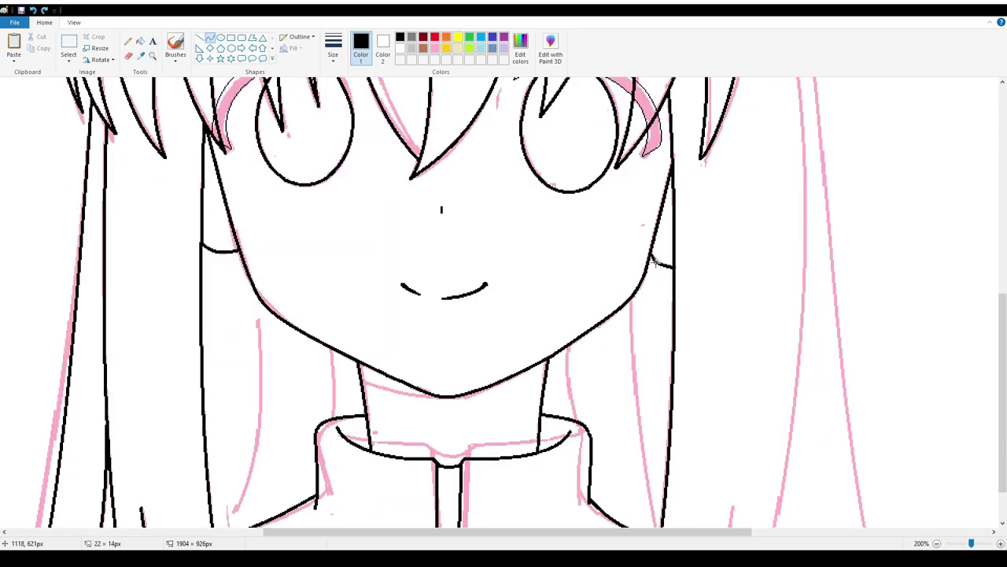
mouse_move(651, 250)
left_mouse_down()
mouse_move(237, 248)
mouse_move(658, 253)
left_mouse_up()
scroll(389, 268, "down", 2)
scroll(418, 310, "up", 2)
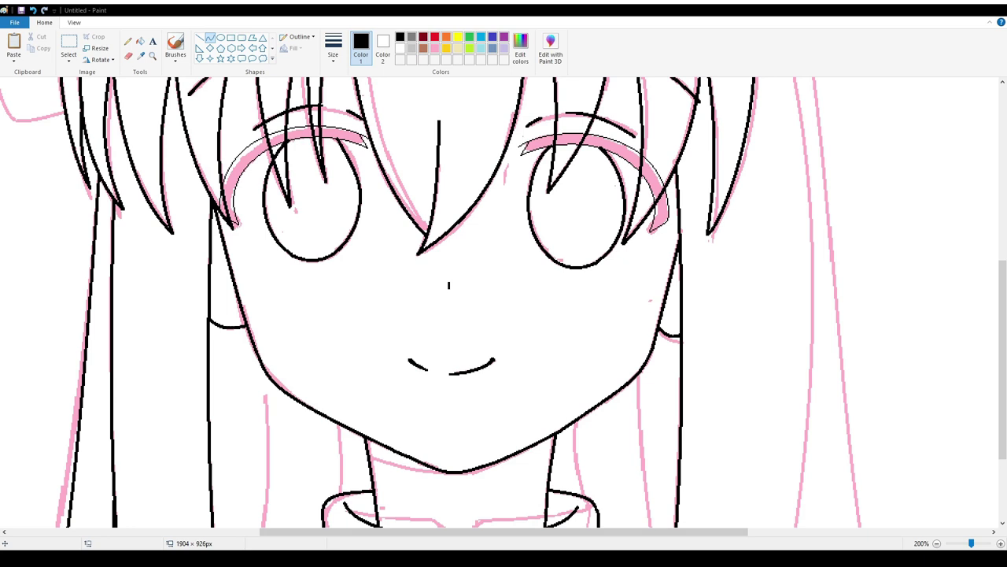
- Trace the shadow line under the chin in black, from the chin's lowest point to the left side of the neck
scroll(446, 340, "down", 3)
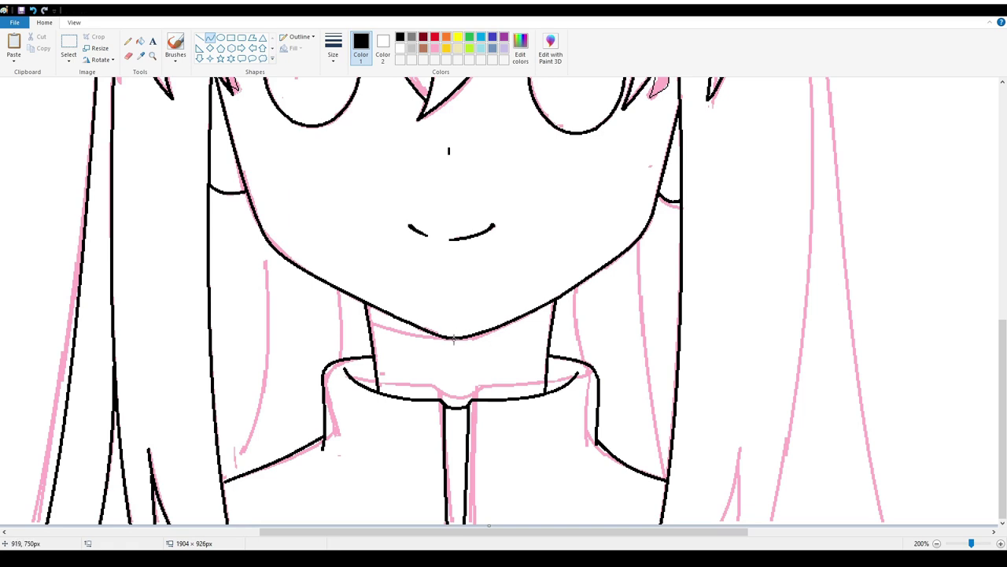
scroll(461, 439, "up", 3)
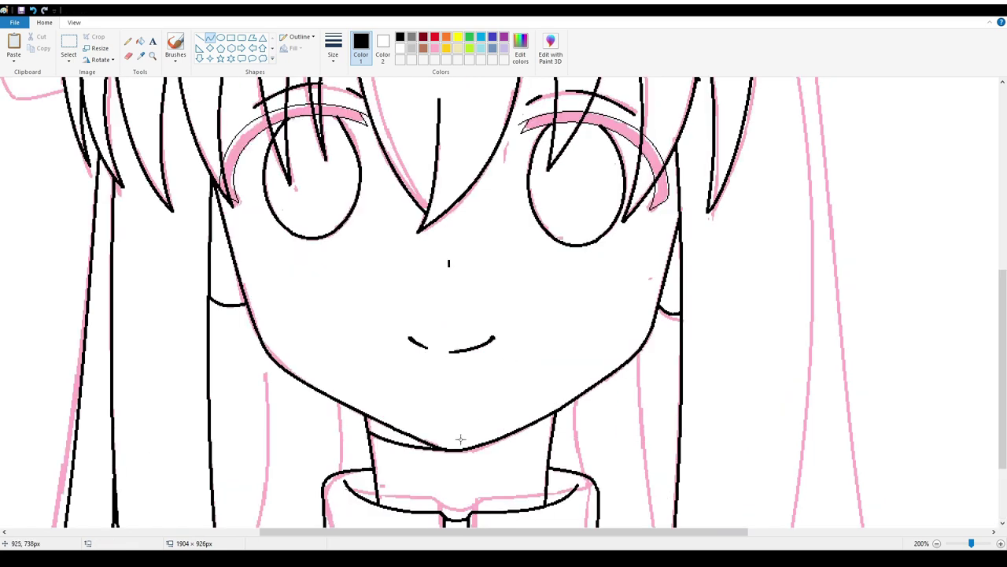
left_click_drag(450, 450, 369, 434)
scroll(400, 443, "down", 3)
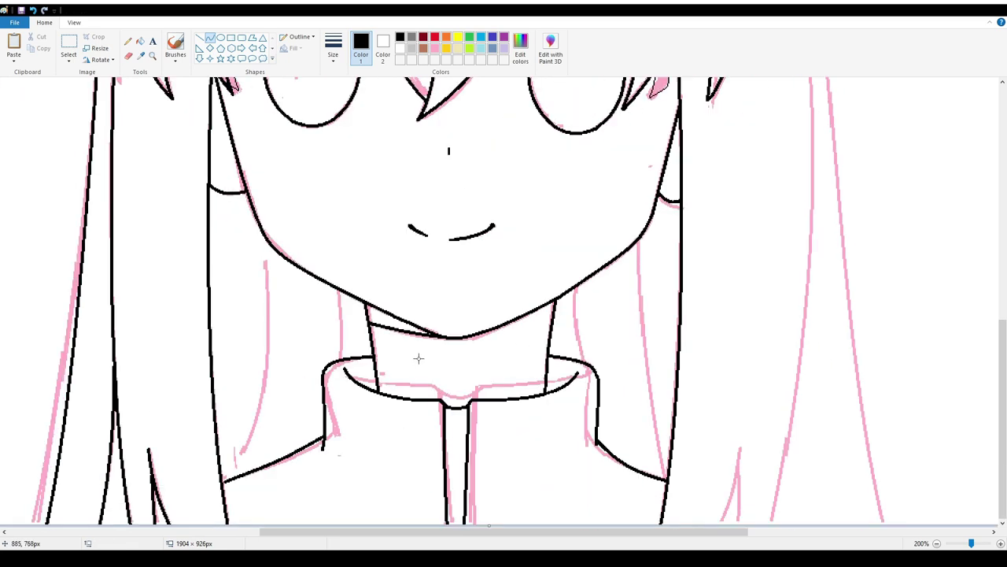
- Trace the back hair lines visible between the face, neck and shoulders in black on both sides
left_click_drag(267, 260, 241, 460)
left_click_drag(259, 370, 269, 403)
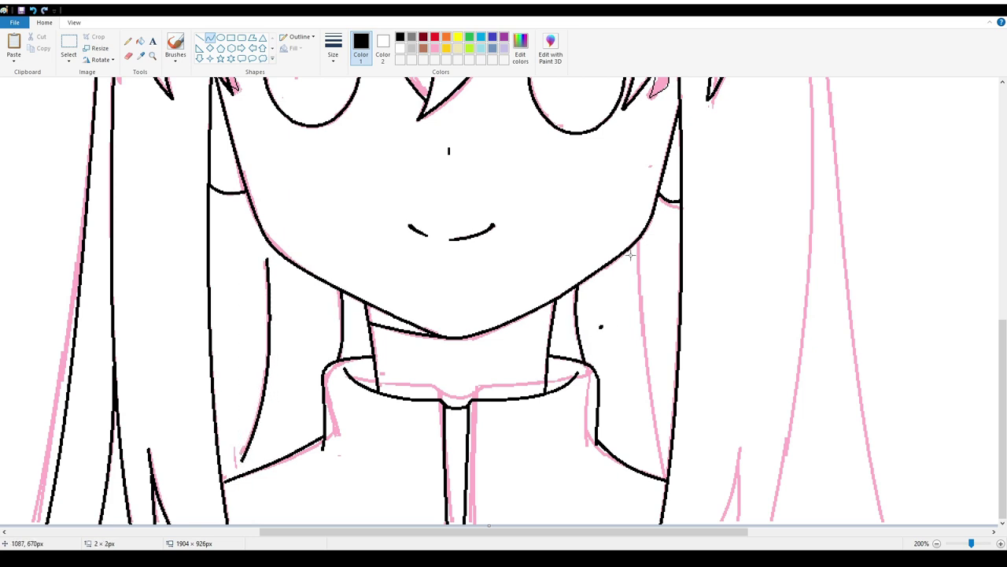
left_click_drag(640, 236, 667, 478)
left_click_drag(656, 359, 649, 385)
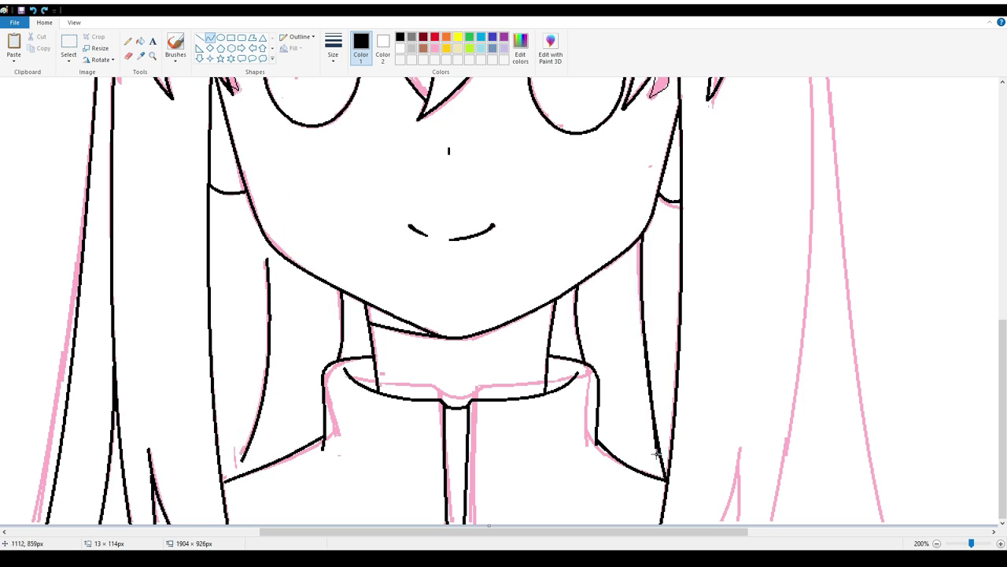
left_click_drag(657, 452, 647, 415)
- Trace the right side's inner long hair line in black from beside the crown to the canvas's lower edge, with its split ends
scroll(708, 365, "down", 2)
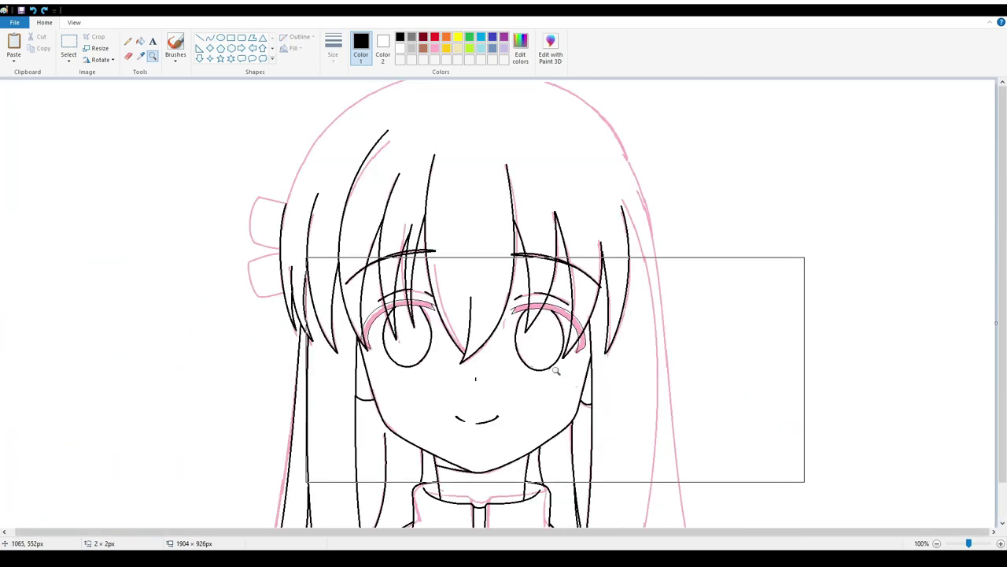
left_click_drag(622, 165, 653, 524)
mouse_move(657, 354)
left_mouse_down()
mouse_move(674, 422)
mouse_move(672, 414)
mouse_move(672, 475)
mouse_move(653, 352)
mouse_move(668, 444)
left_mouse_up()
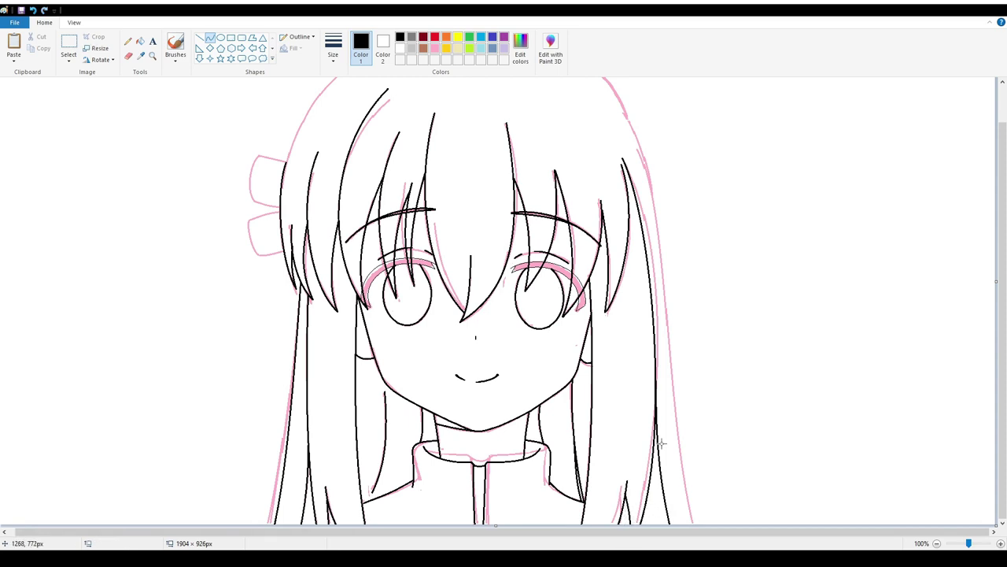
scroll(651, 194, "up", 1)
scroll(641, 211, "down", 1)
left_click_drag(645, 168, 697, 526)
mouse_move(669, 378)
left_mouse_down()
mouse_move(671, 288)
mouse_move(708, 197)
left_mouse_up()
key("ctrl+z")
scroll(289, 233, "up", 1)
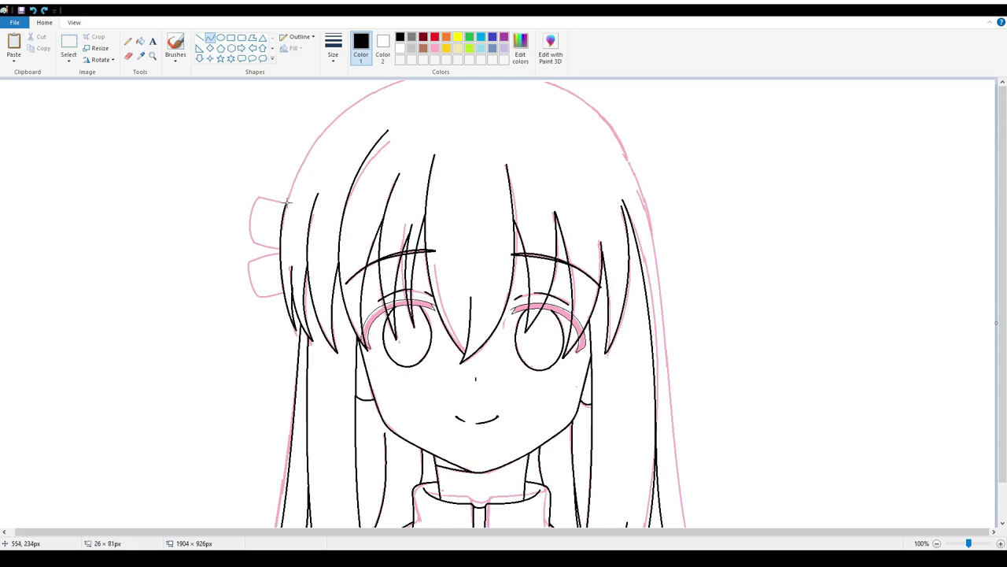
- Trace the crown's outline in black from the hair ornament on the left up over the top of the head
mouse_move(288, 202)
left_mouse_down()
mouse_move(442, 104)
mouse_move(634, 171)
mouse_move(327, 66)
left_mouse_up()
left_click_drag(328, 66, 555, 8)
key("ctrl+z")
left_click_drag(286, 202, 568, 89)
left_click_drag(476, 69, 338, 75)
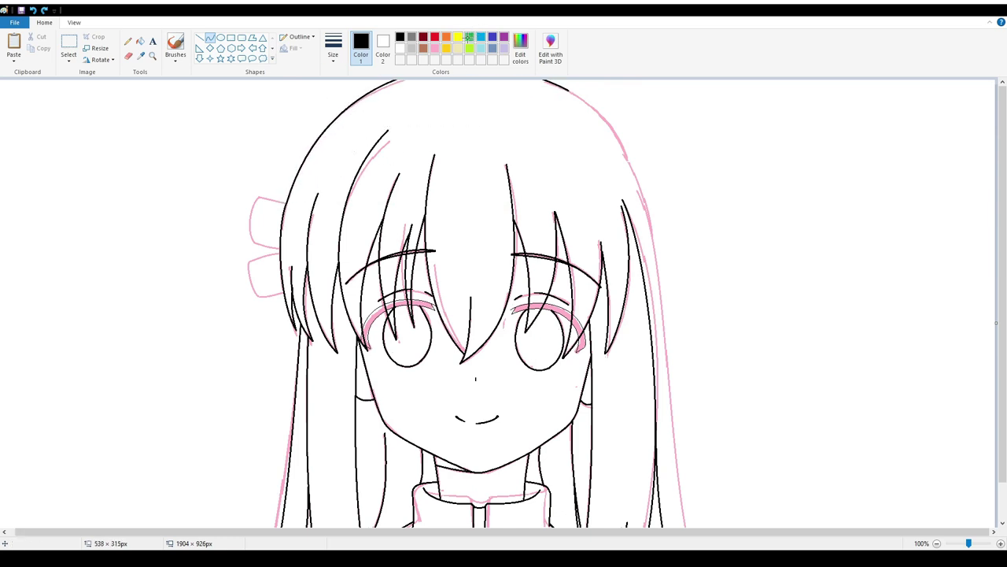
- Trace the right side's outer hair outline in black from the crown down to the canvas's lower edge
mouse_move(573, 95)
left_mouse_down()
mouse_move(661, 225)
mouse_move(658, 255)
left_mouse_up()
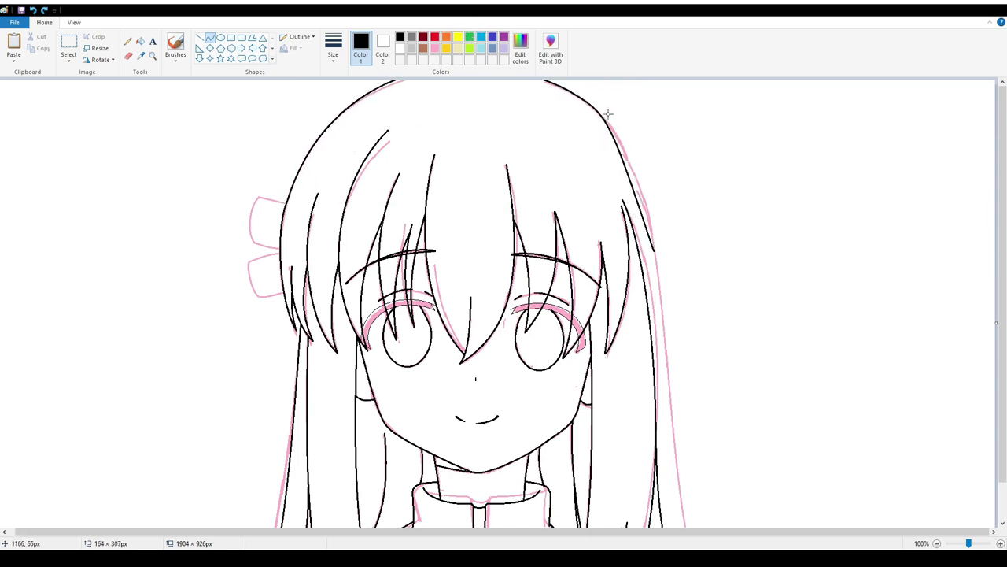
scroll(680, 199, "down", 1)
mouse_move(607, 107)
left_mouse_down()
mouse_move(680, 199)
mouse_move(686, 535)
left_mouse_up()
left_click_drag(685, 381, 682, 381)
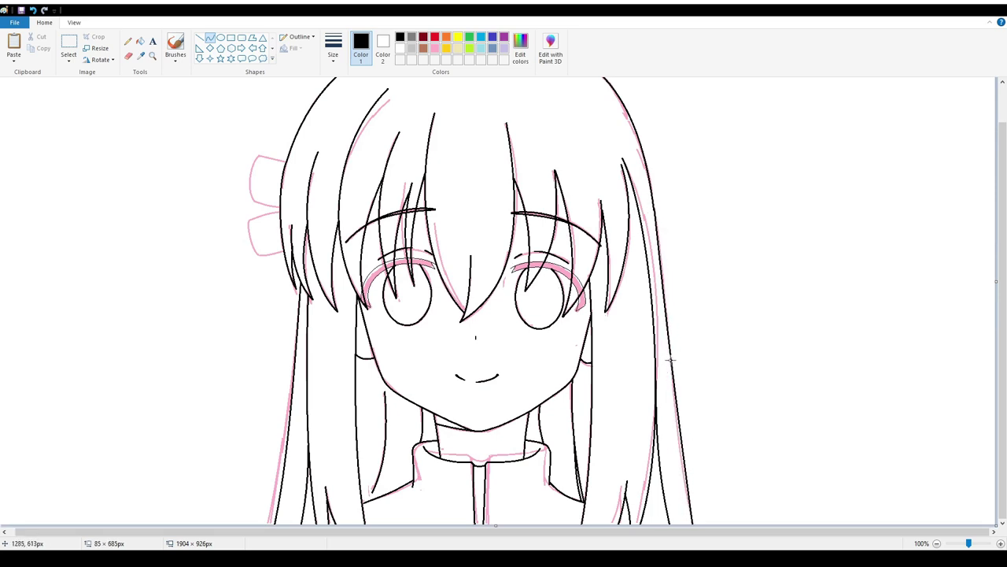
left_click_drag(665, 490, 669, 490)
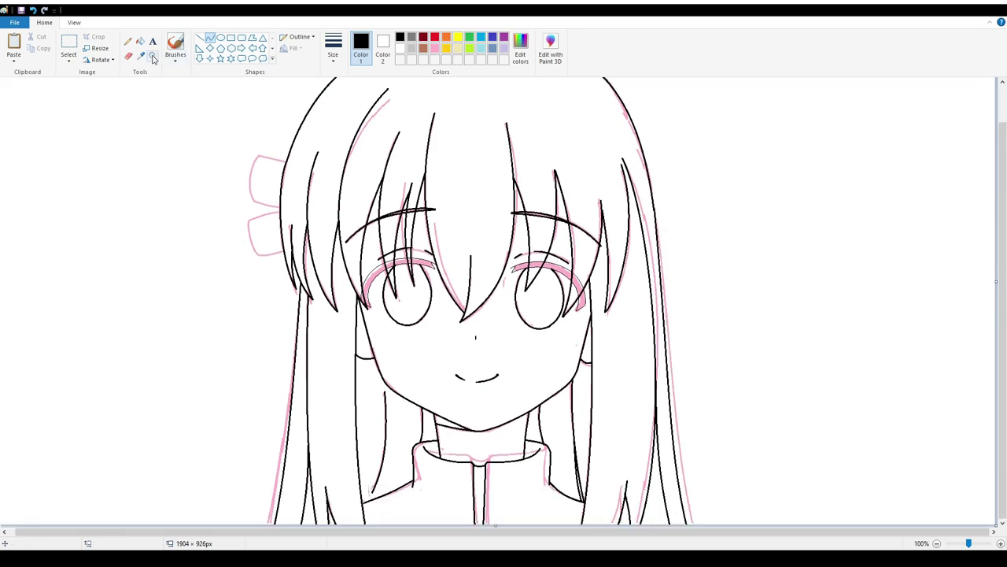
- Trace both pieces of the hair ornament beside the head in black, and add a curved fold line across the lower piece
left_click(301, 140)
mouse_move(488, 161)
left_mouse_down()
mouse_move(401, 144)
mouse_move(376, 275)
left_mouse_up()
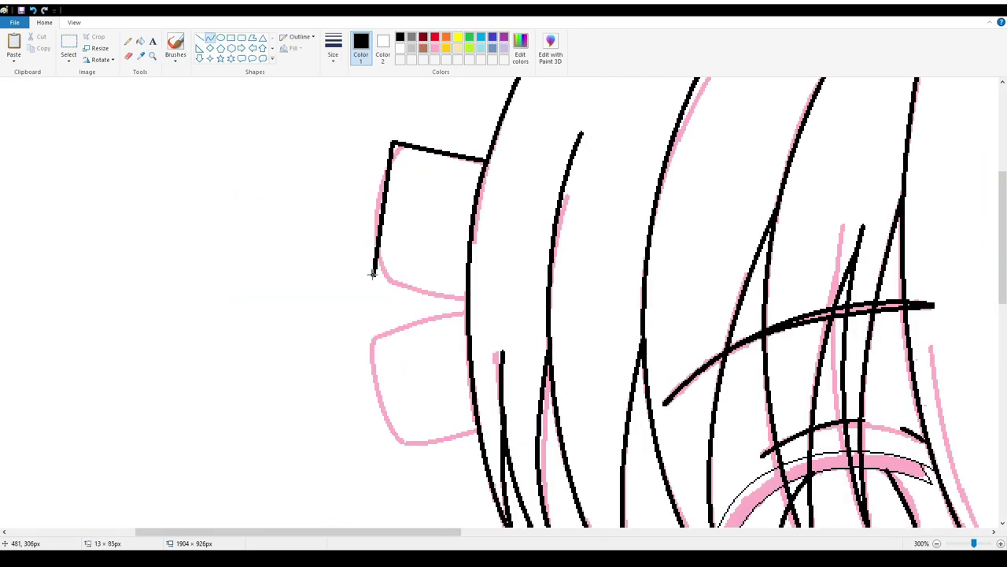
mouse_move(369, 236)
left_mouse_down()
mouse_move(352, 263)
mouse_move(467, 297)
mouse_move(358, 337)
mouse_move(384, 447)
left_mouse_up()
left_click_drag(367, 394, 352, 389)
mouse_move(384, 447)
left_mouse_down()
mouse_move(479, 433)
mouse_move(431, 450)
left_mouse_up()
scroll(410, 278, "down", 1)
scroll(400, 330, "up", 1)
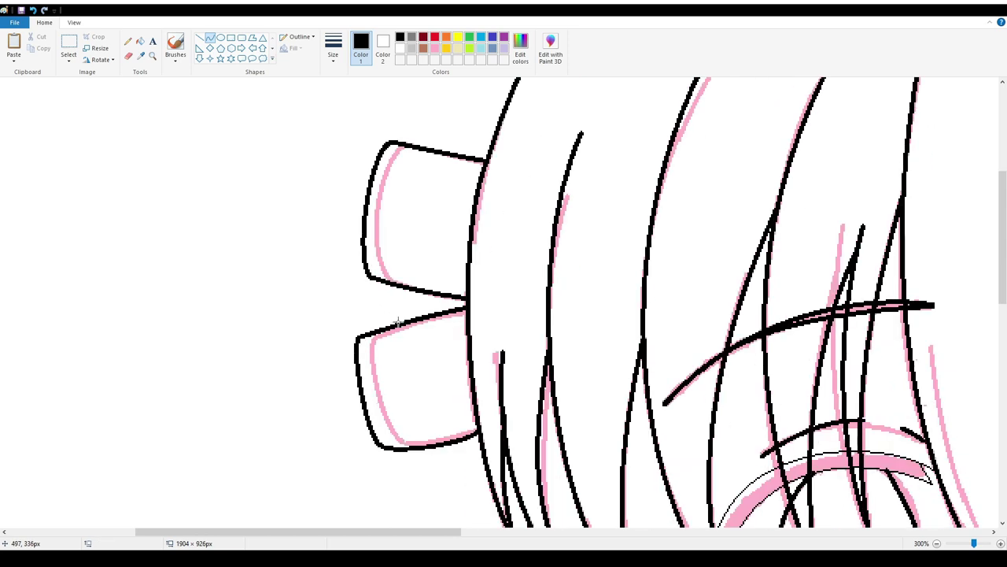
left_click_drag(462, 307, 410, 409)
- Fill the pink sketch lines along the crown and both outer hair outlines with white
scroll(467, 398, "down", 1)
right_click(313, 293)
left_click(140, 41)
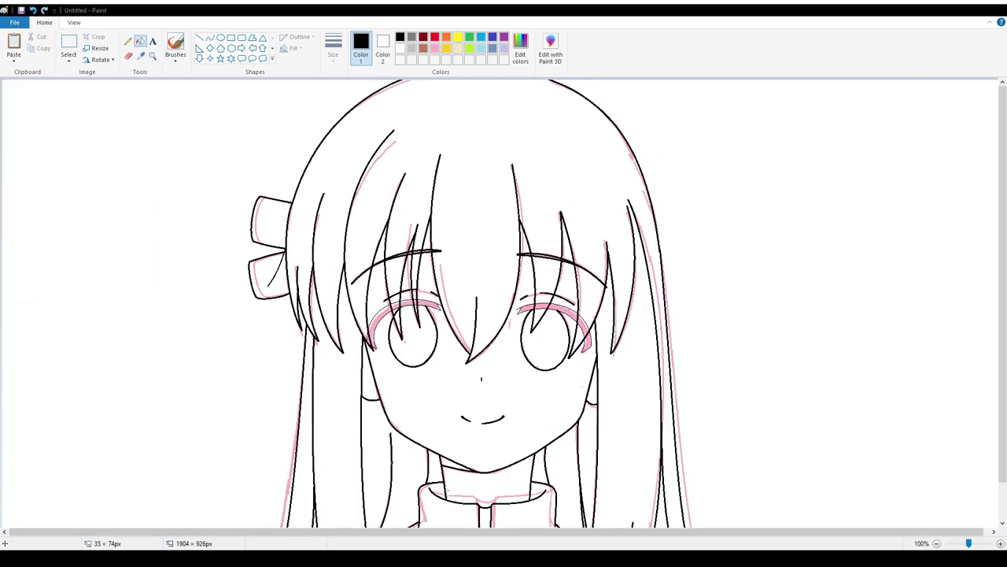
left_click(435, 48)
left_click(498, 162)
key("ctrl+z")
left_click(803, 285)
right_click(803, 285)
left_click(157, 299)
right_click(157, 299)
right_click(488, 455)
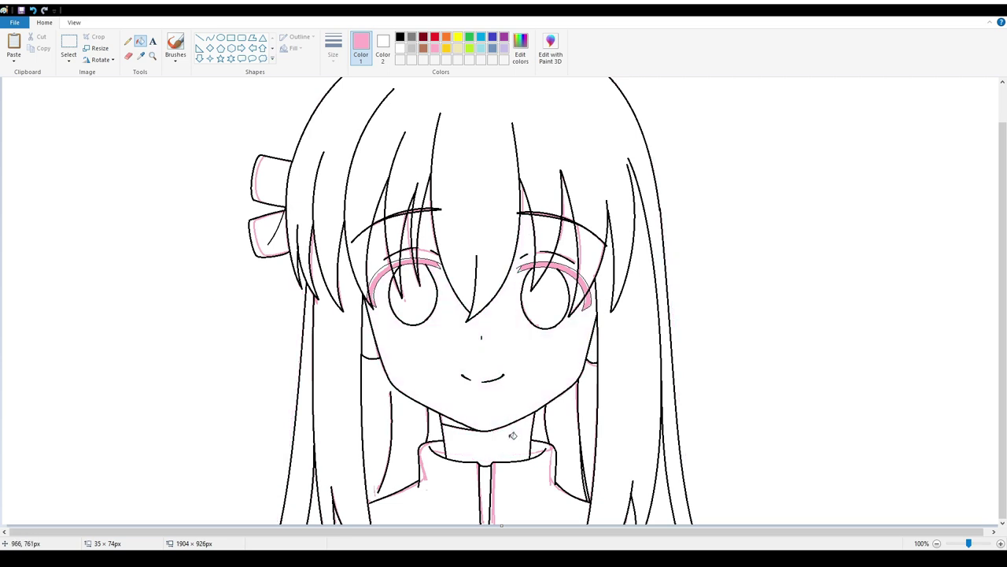
- Fill the pink sketch remnants around the collar, zip and left side hair with white
right_click(493, 496)
right_click(551, 472)
right_click(486, 490)
left_click(370, 330)
right_click(370, 330)
right_click(313, 256)
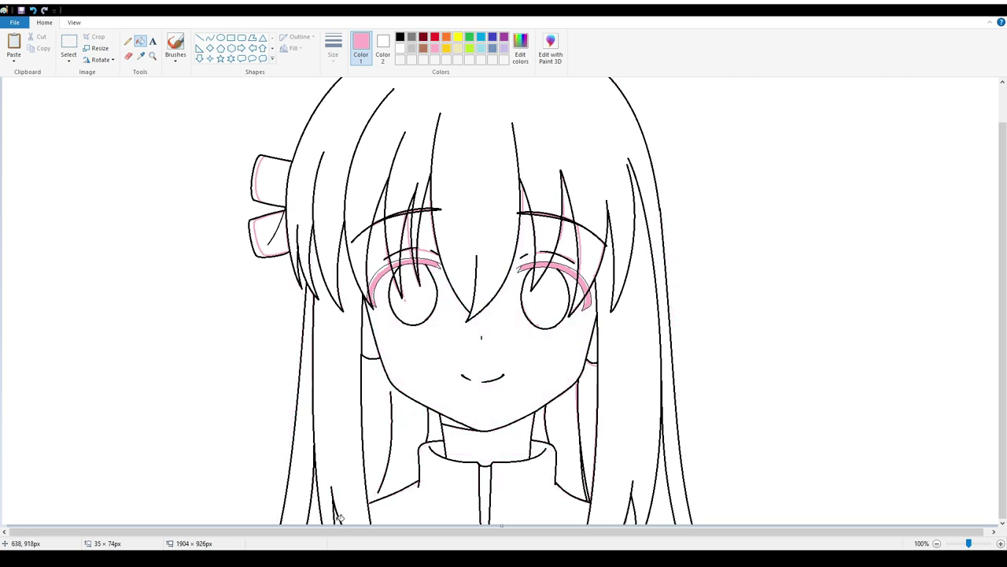
- Fill the remaining pink sketch in the hair ornament, eyelash bands, fringe gaps and right inner hair with white
right_click(308, 455)
right_click(255, 181)
right_click(250, 237)
left_click(394, 229)
right_click(394, 228)
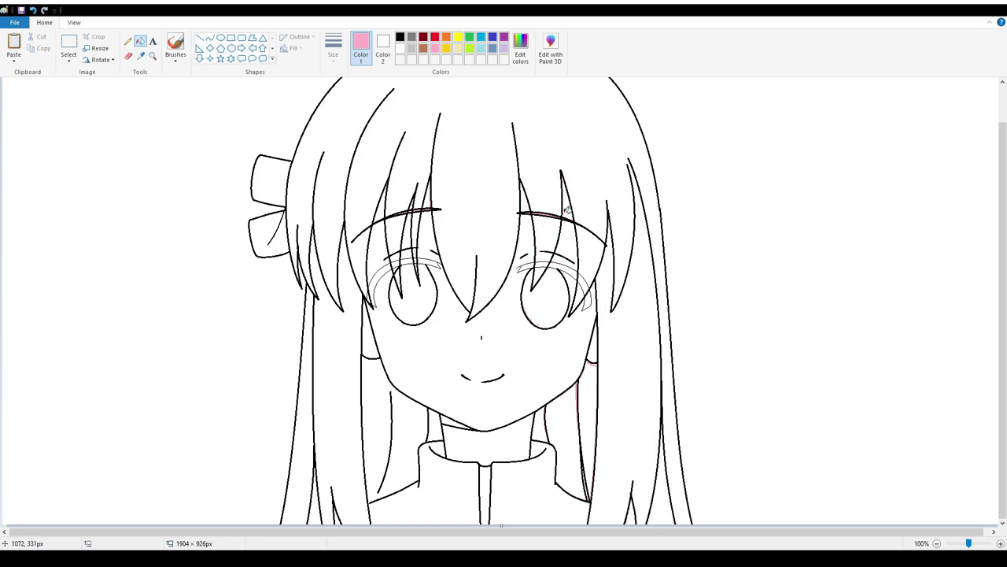
left_click(625, 274)
right_click(625, 274)
- Fill the shadow shape under the chin with black
left_click(128, 56)
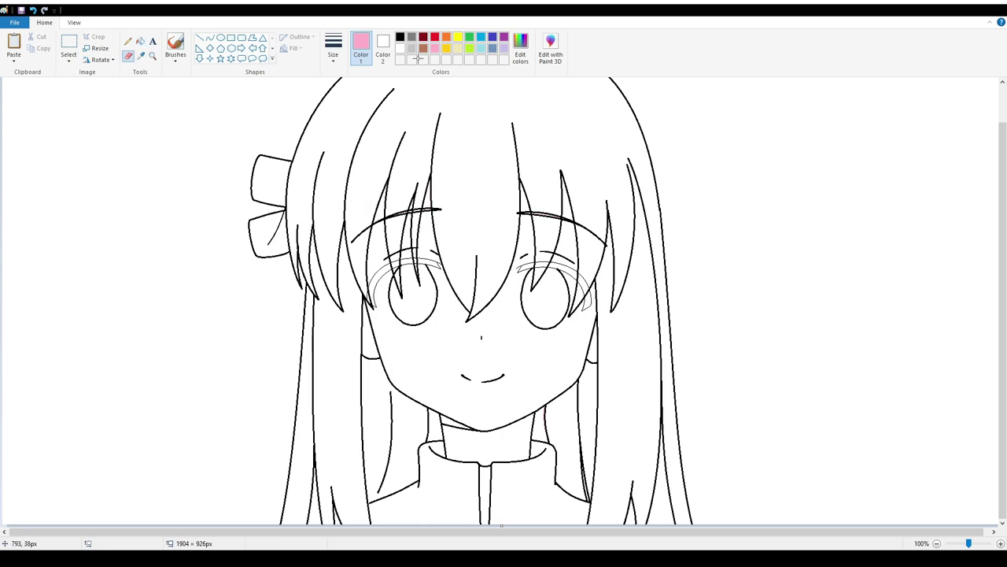
key("ctrl+z")
left_click(140, 41)
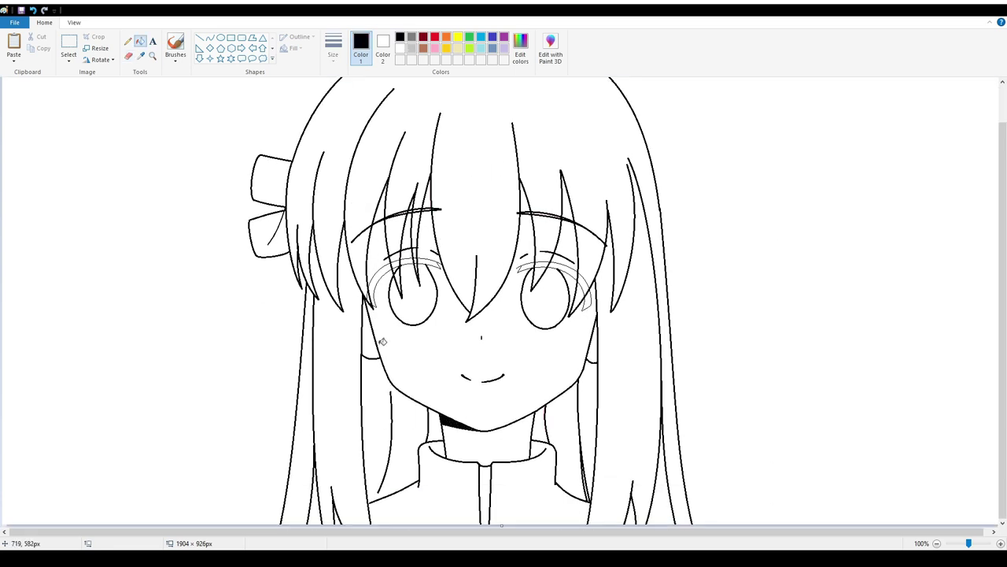
- Fill the upper eyelash band of the eye on the left with black, including the section between the fringe strands
left_click(128, 41)
left_click(140, 41)
left_click(429, 263)
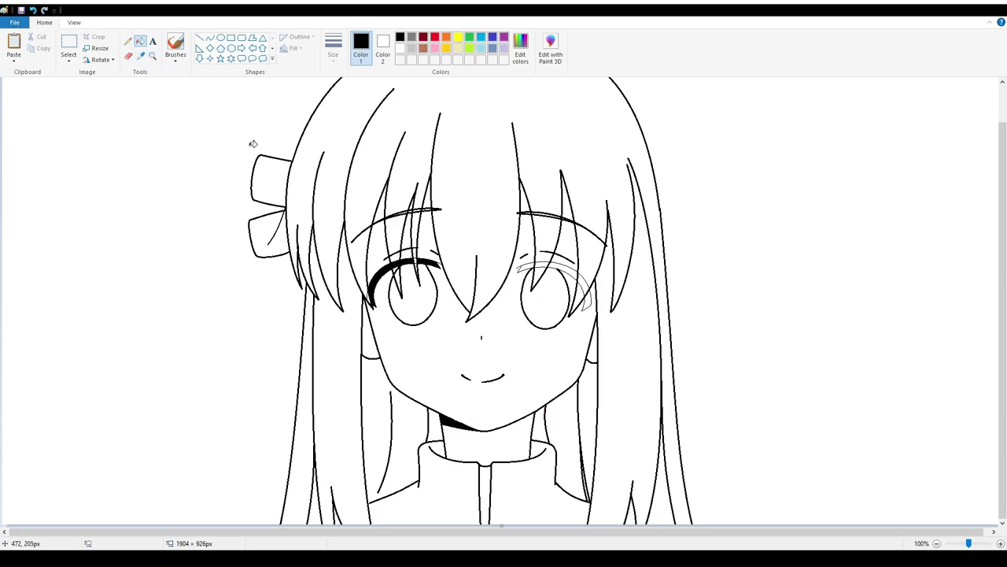
left_click(417, 252)
left_click(326, 254)
key("ctrl+z")
left_click(421, 301)
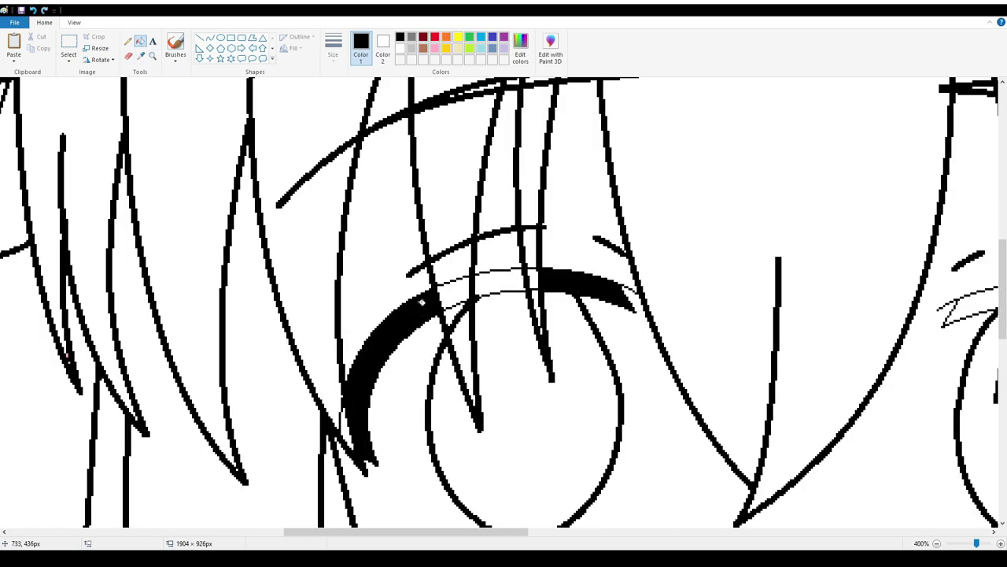
left_click(510, 295)
scroll(512, 342, "down", 1)
scroll(488, 370, "up", 2)
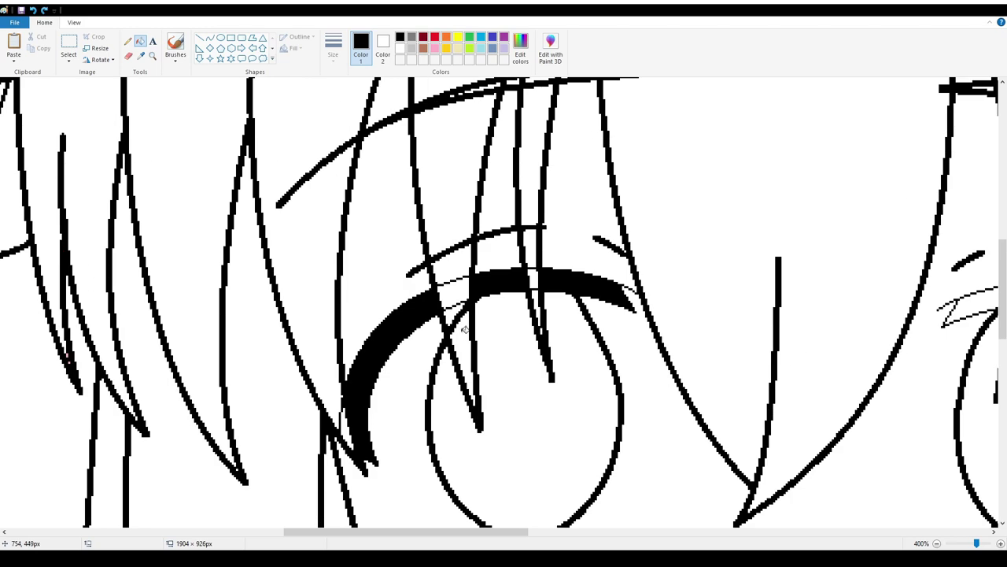
- Fill the upper eyelash band of the eye on the right with black between the fringe strands
scroll(457, 402, "right", 5)
left_click(457, 403)
scroll(618, 375, "down", 3)
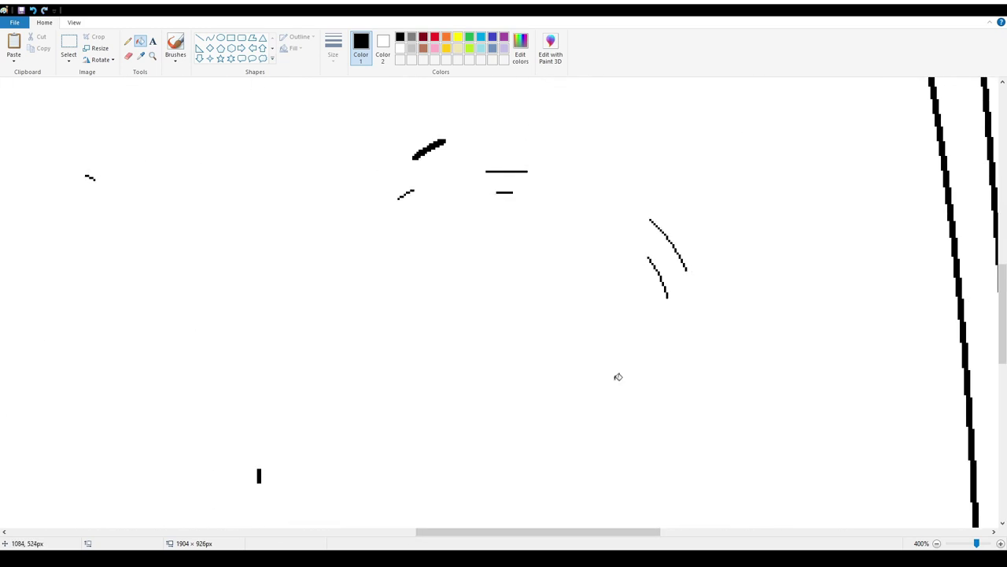
scroll(410, 244, "up", 1)
scroll(411, 244, "down", 3)
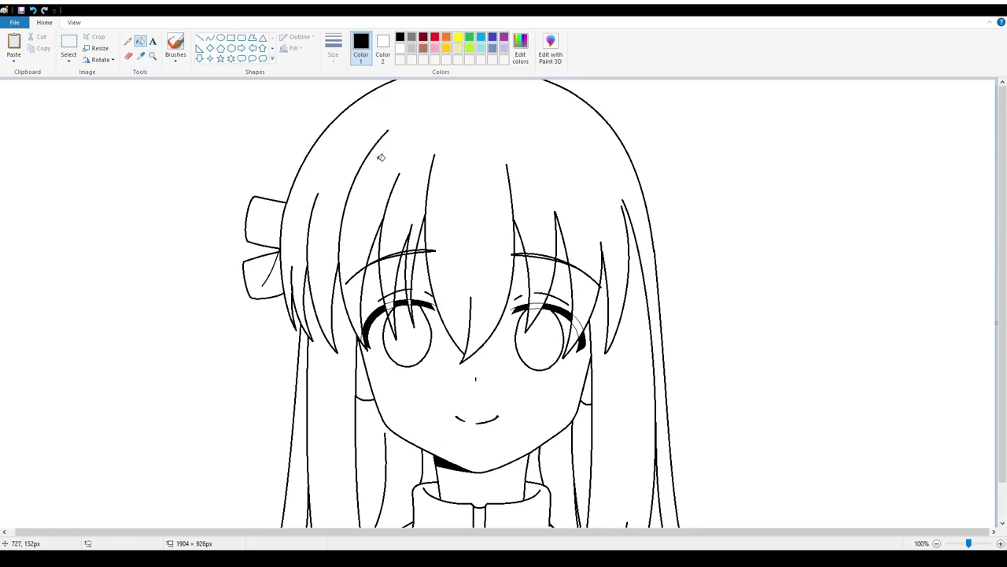
left_click(128, 41)
scroll(362, 262, "up", 3)
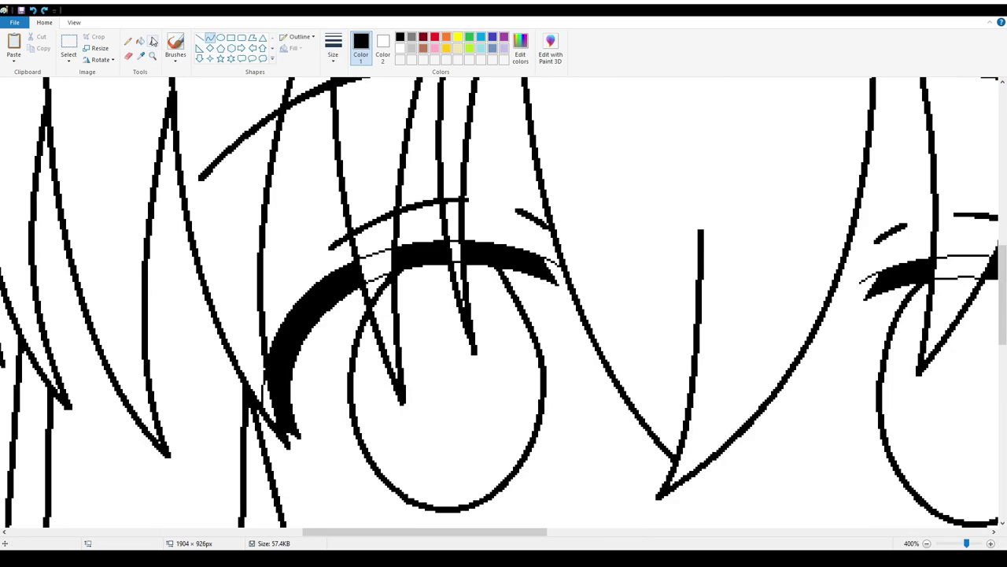
left_click(210, 37)
left_click(69, 43)
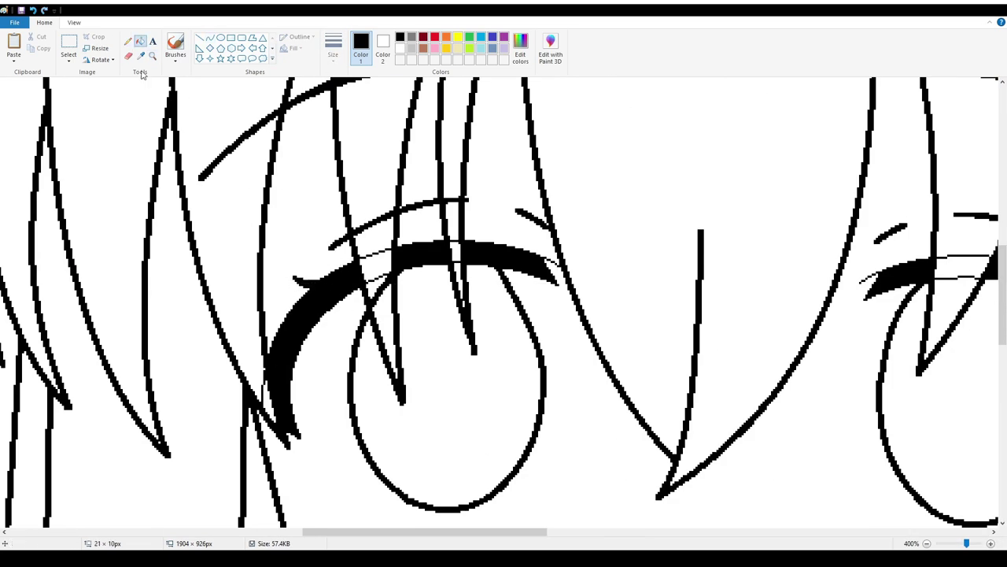
scroll(504, 307, "down", 2)
left_click_drag(811, 346, 329, 351)
key("ctrl+z")
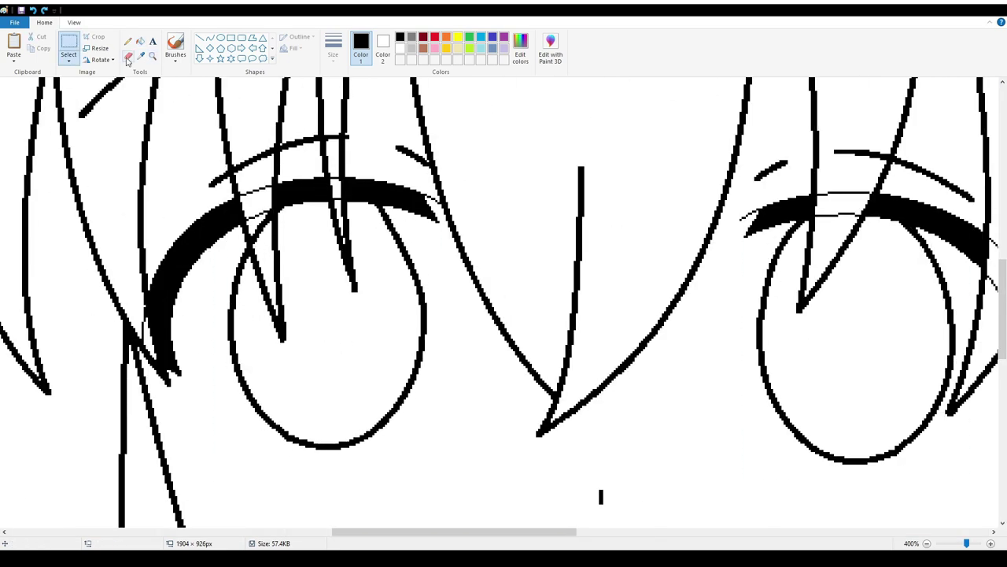
- Redraw the inner edge of the left iris as a smooth black curve up to the eyelash
left_click(151, 55)
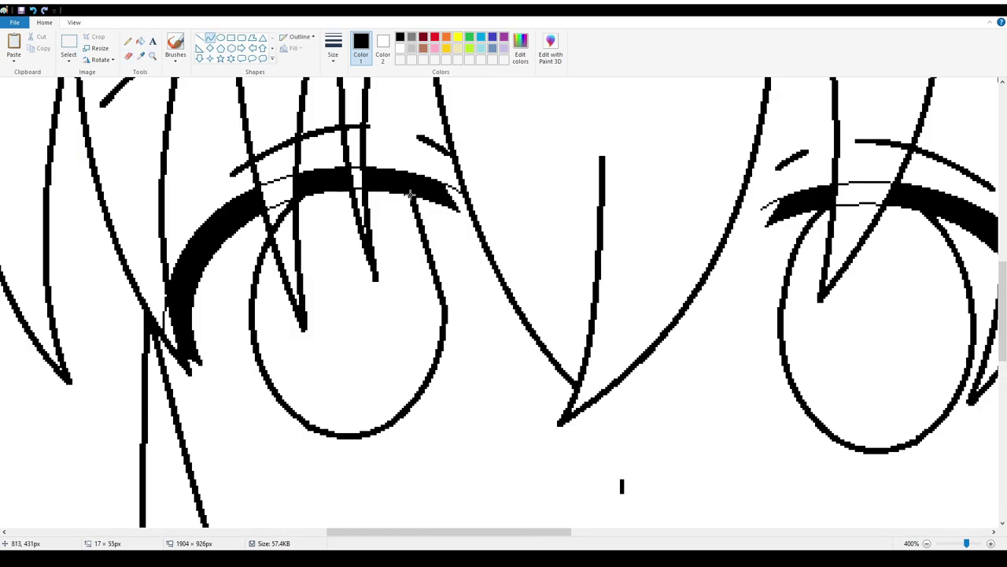
right_click(425, 244)
left_click(461, 384)
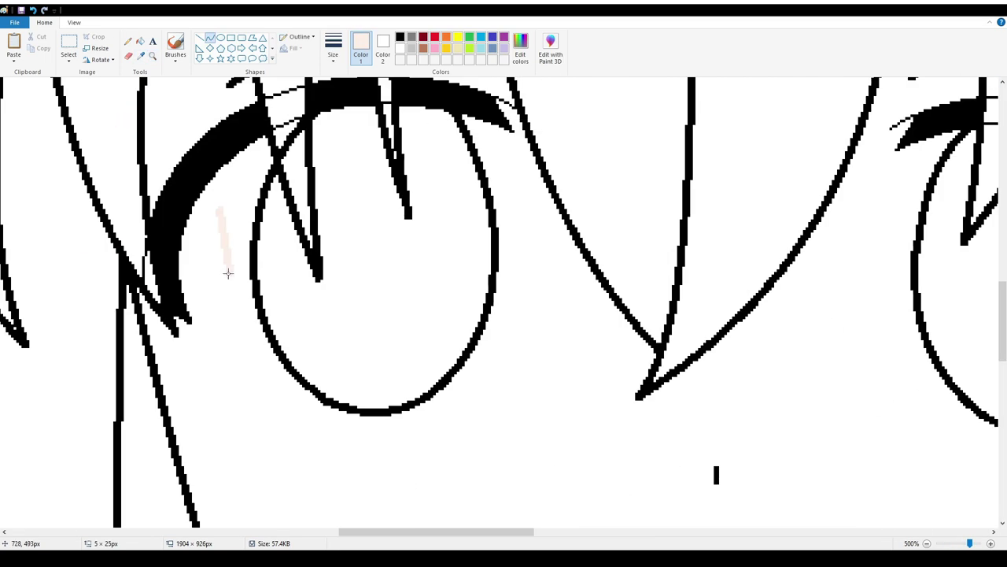
- Outline the whites of both eyes with pale skin-coloured curves from the eyelashes to below the irises
mouse_move(225, 247)
left_mouse_down()
mouse_move(535, 396)
mouse_move(360, 415)
left_mouse_up()
left_click_drag(528, 532, 616, 536)
left_click_drag(288, 220, 322, 409)
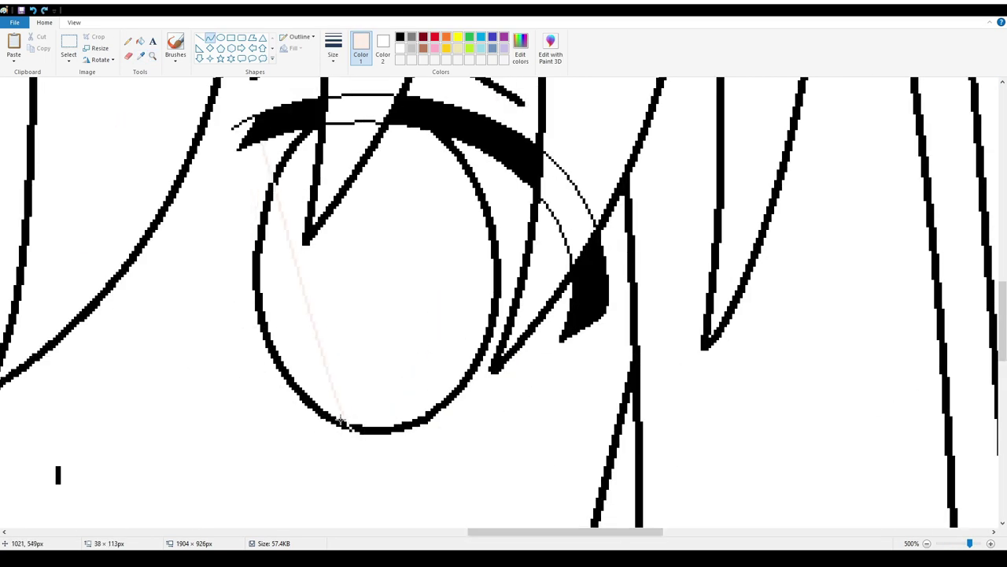
left_click_drag(259, 314, 227, 283)
- Fill the face and neck with pale skin tone, and the hair and fringe strands with light pink
left_click(152, 56)
right_click(213, 207)
right_click(212, 207)
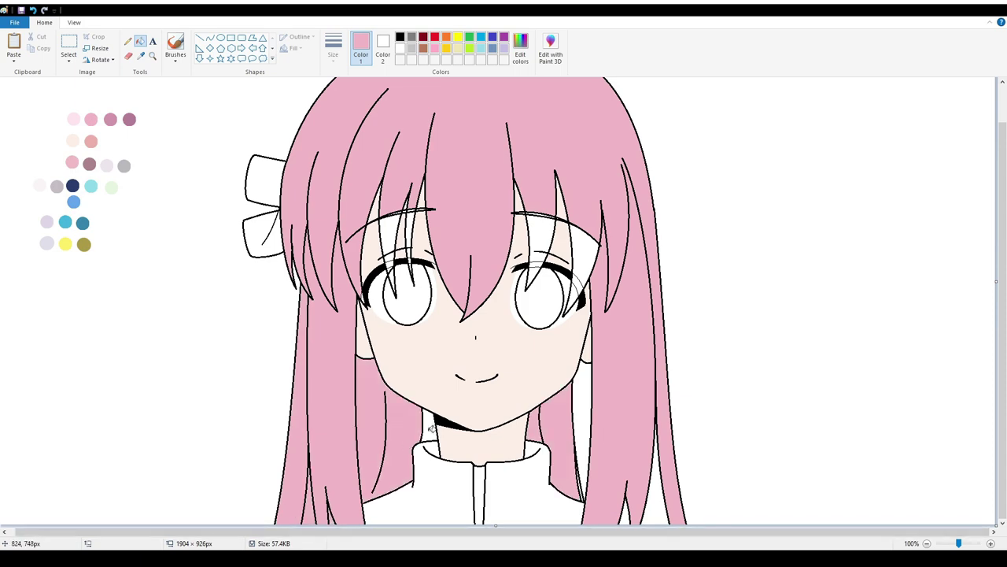
left_click(425, 484)
left_click(520, 484)
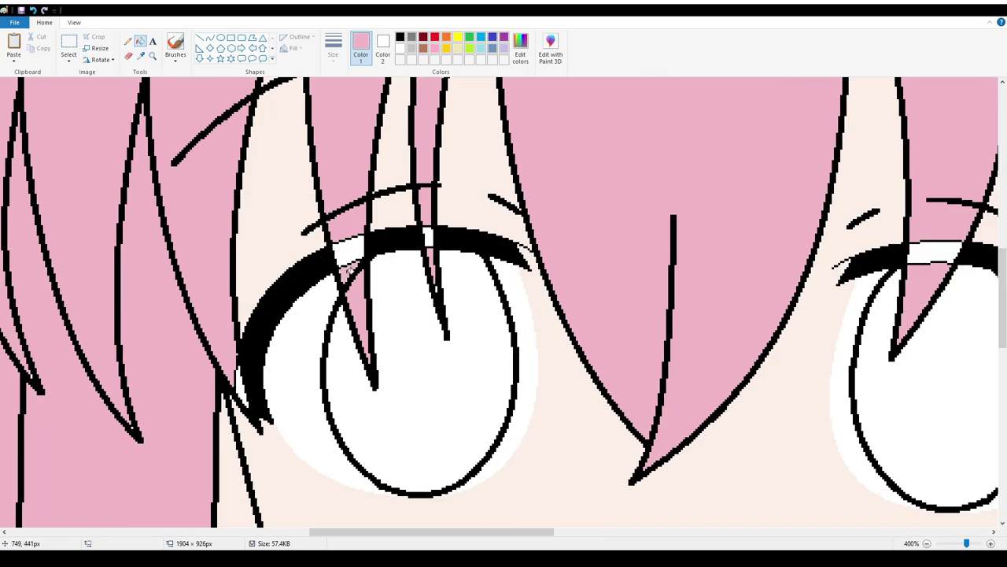
left_click(417, 236)
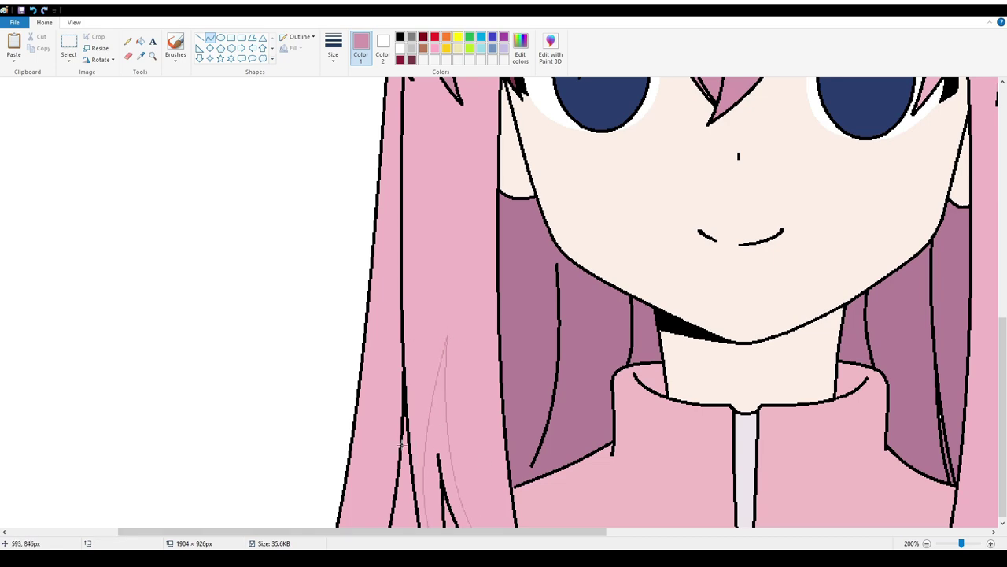
- Outline a shadow shape along the right long hair lock with a thin darker pink curve
scroll(543, 449, "right", 5)
left_click_drag(546, 386, 582, 204)
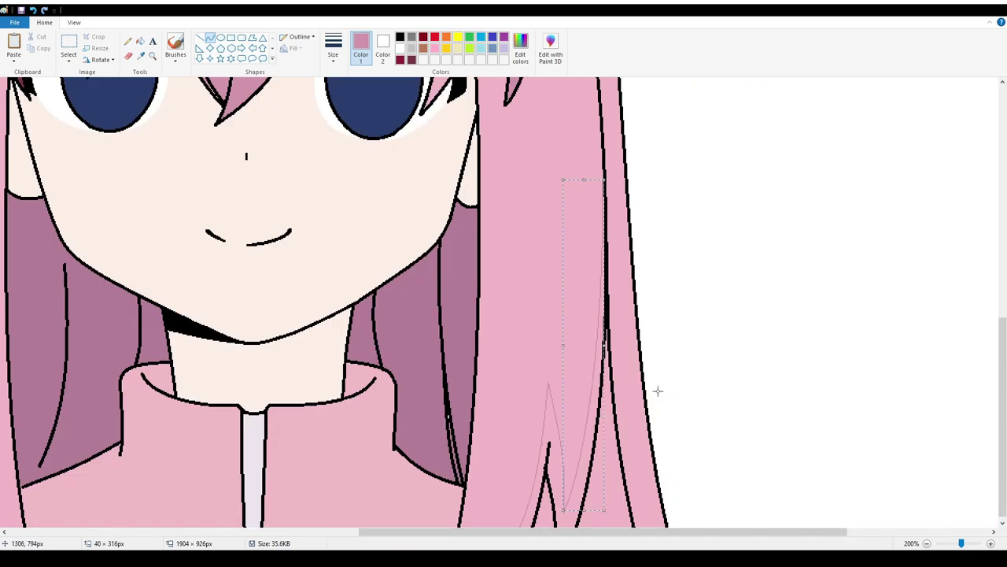
- Draw a dark mauve shadow curve inside the fringe strand just right of the central lock
left_click(152, 55)
scroll(503, 299, "left", 4)
right_click(263, 217)
left_click(263, 216)
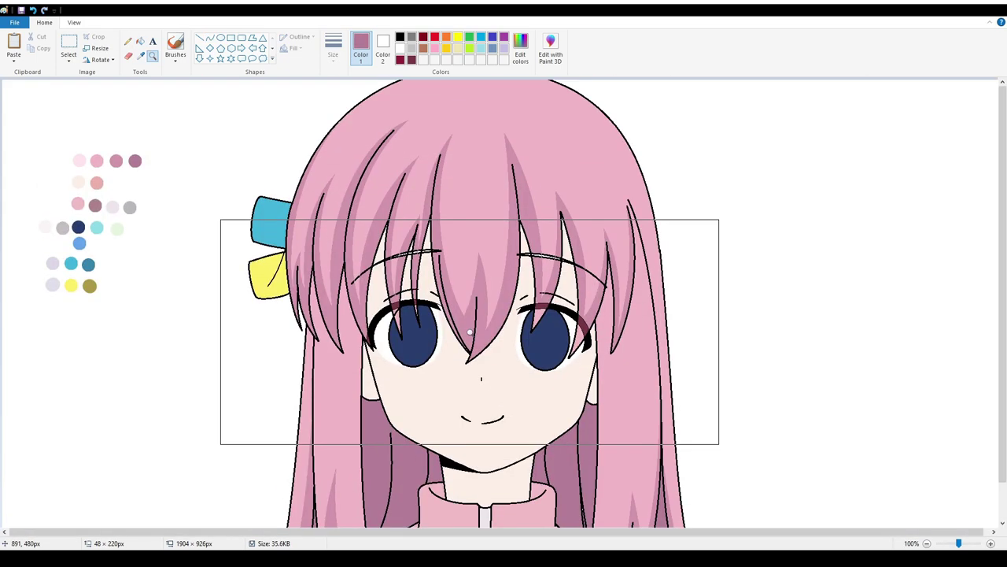
left_click(469, 330)
scroll(334, 179, "up", 3)
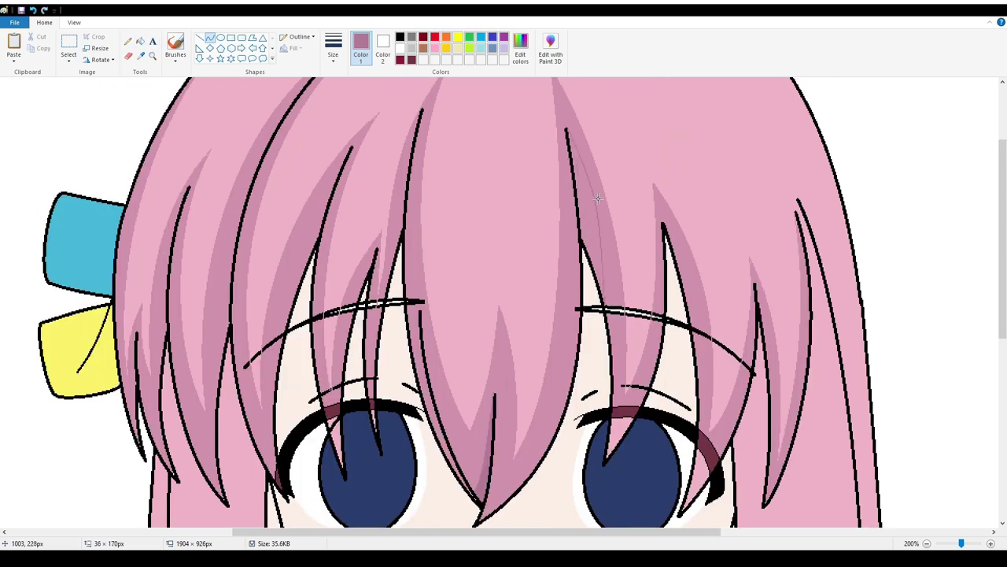
scroll(598, 198, "down", 3)
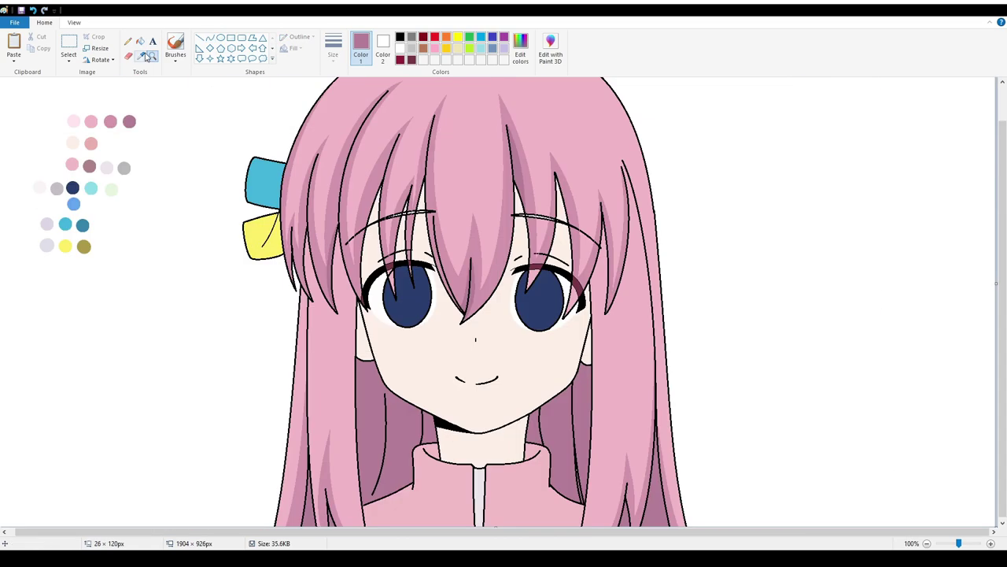
- Retouch the gaps in the black eyebrow lines with the Pencil
left_click(365, 330)
left_click(393, 271)
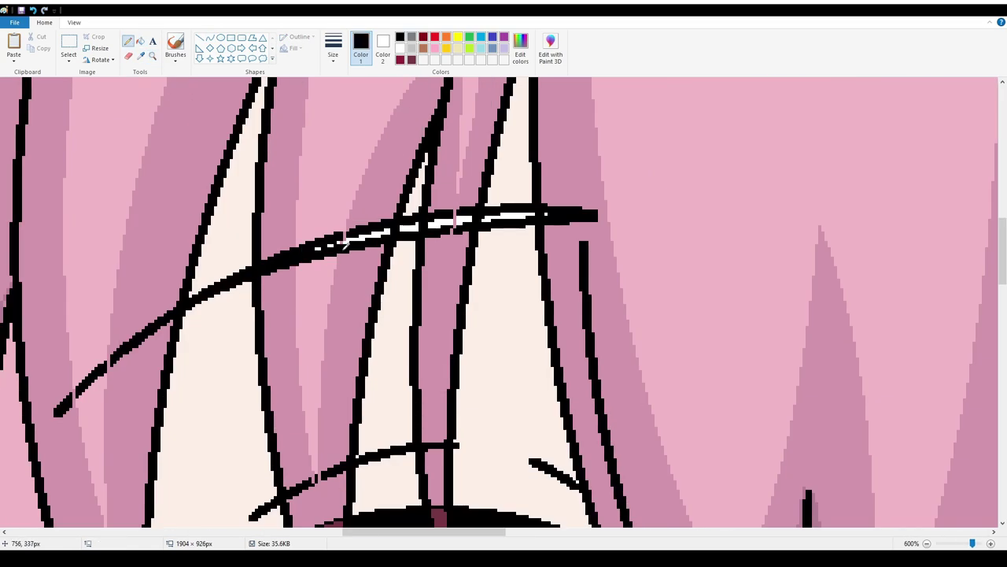
scroll(544, 370, "right", 10)
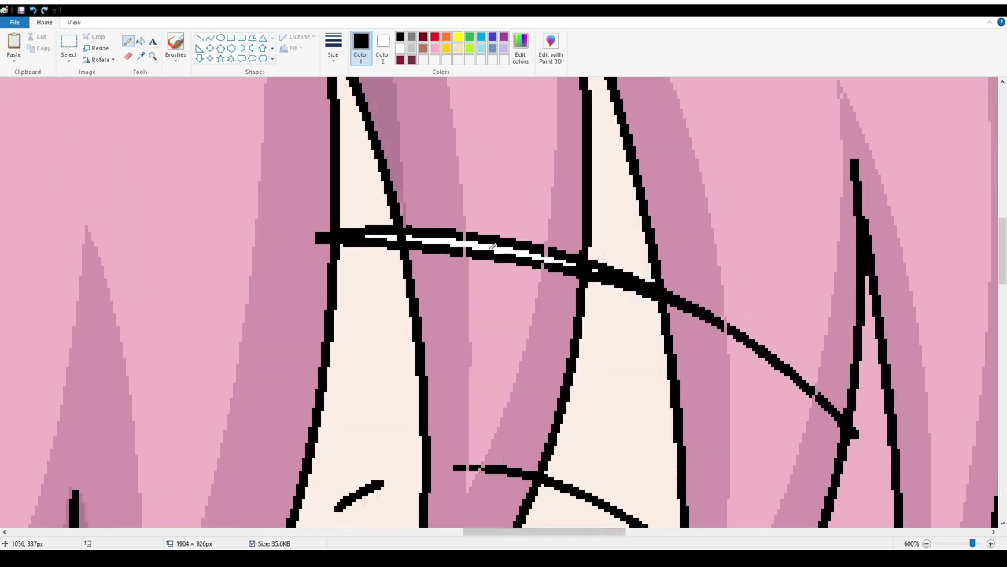
- Fill the white slivers inside both eyebrows with the pink of the hair behind them
left_click(427, 203)
scroll(512, 212, "down", 3)
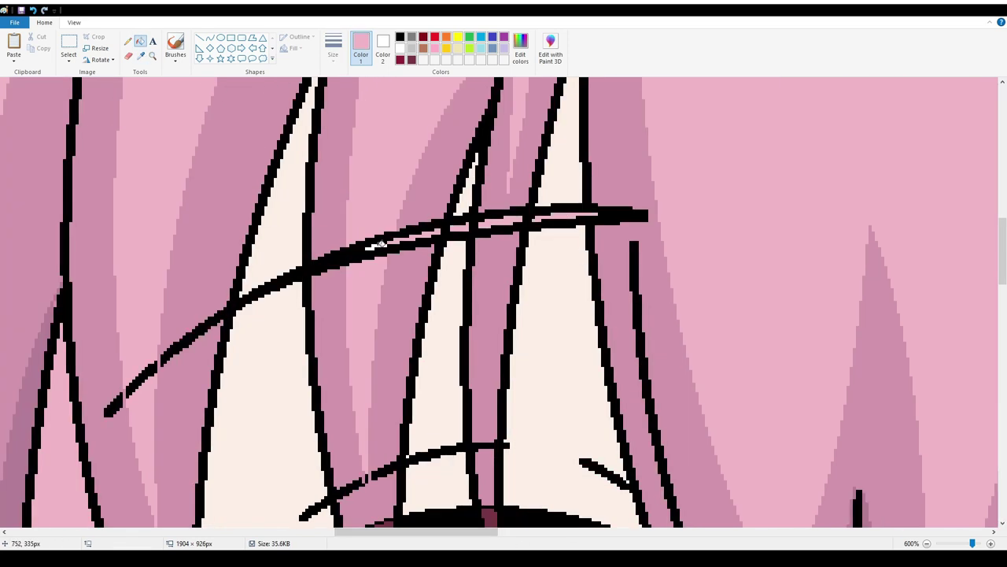
scroll(599, 222, "right", 2)
scroll(393, 334, "down", 5)
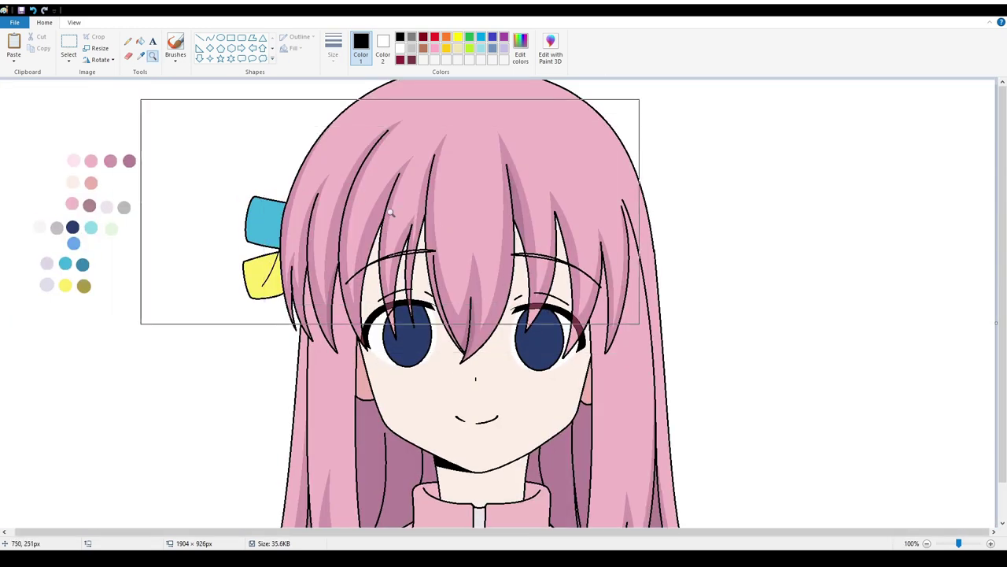
- Add a long curved black strand line along the left side of the crown
left_click(389, 211)
left_click(209, 37)
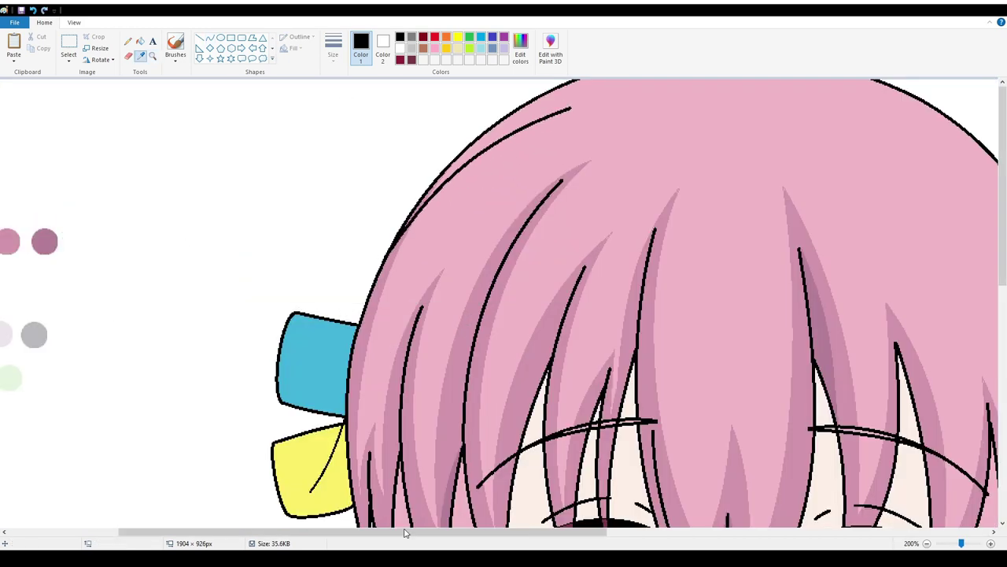
- Draw a pale pink highlight along the outer edge of the crown, curving down its right side
scroll(504, 307, "right", 3)
left_click_drag(187, 110, 696, 358)
left_click_drag(440, 234, 654, 193)
scroll(685, 250, "left", 1)
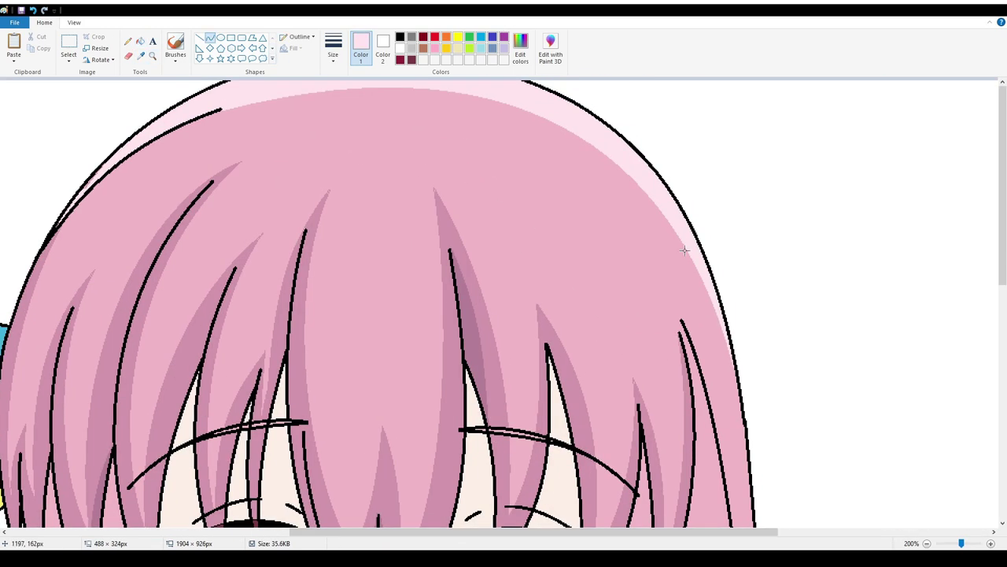
- Add a curved black strand line on the upper right of the crown
scroll(499, 148, "down", 1)
left_click(140, 55)
left_click(74, 157)
- Draw a pale pink highlight band about 622 px wide, curving across the hair from one side to the other
scroll(503, 307, "up", 1)
scroll(503, 307, "left", 2)
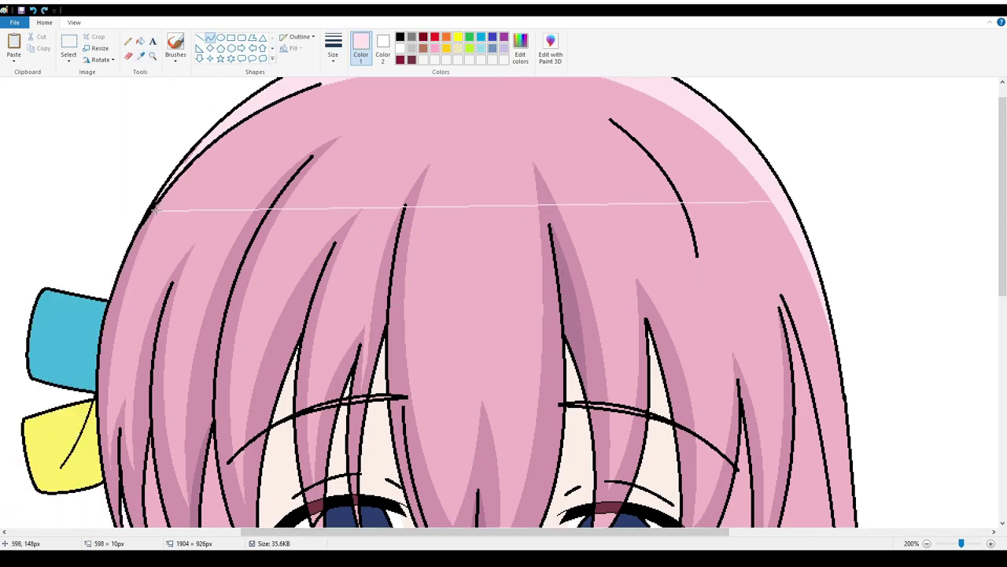
left_click_drag(787, 227, 138, 228)
left_click_drag(488, 252, 416, 259)
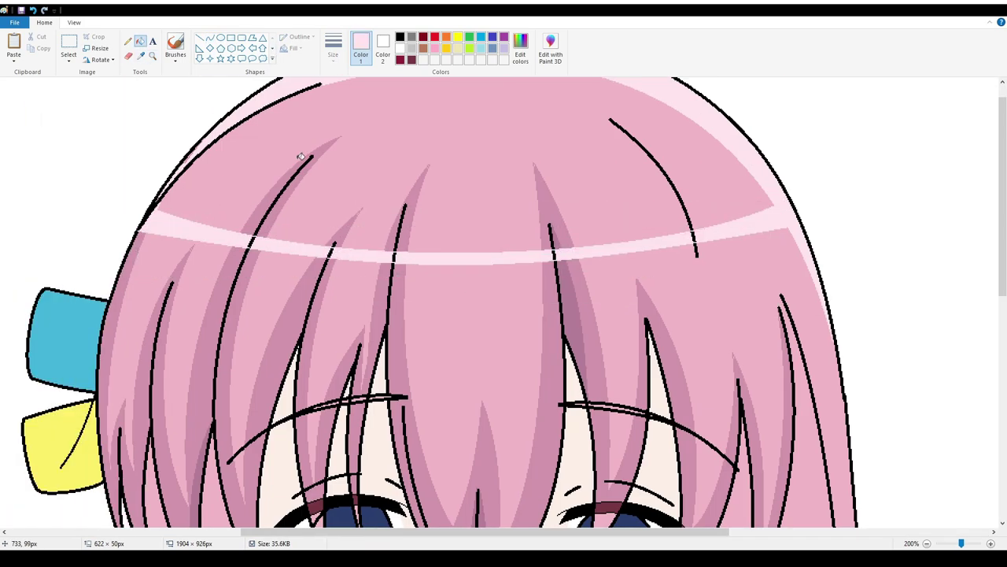
- Redraw the black strand lines with the Pencil where the pale highlight band crosses them
left_click(153, 56)
scroll(445, 253, "down", 4)
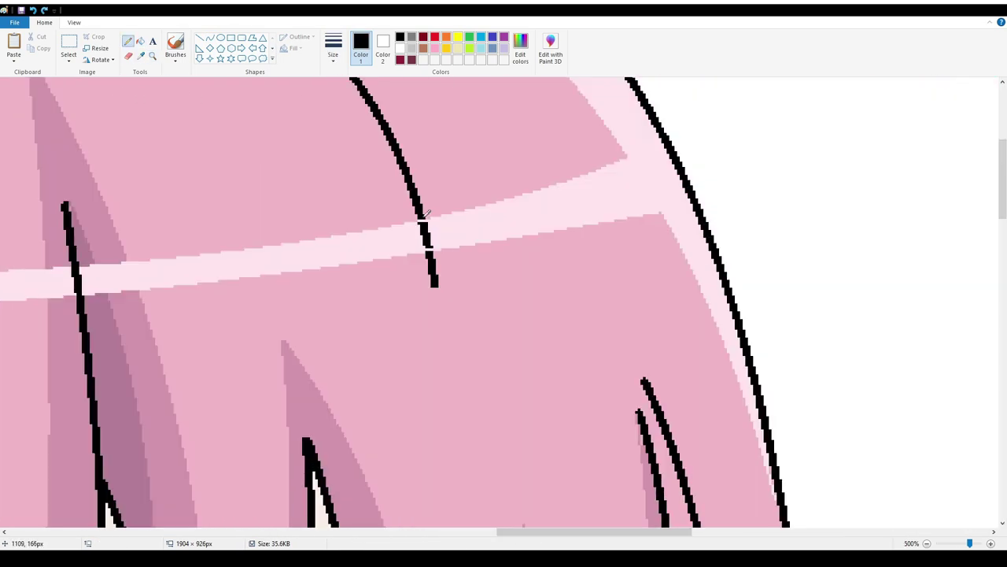
scroll(252, 147, "up", 2)
- Outline salmon shadow shapes on the neck under the chin and on the face along the fringe strands
key("Escape")
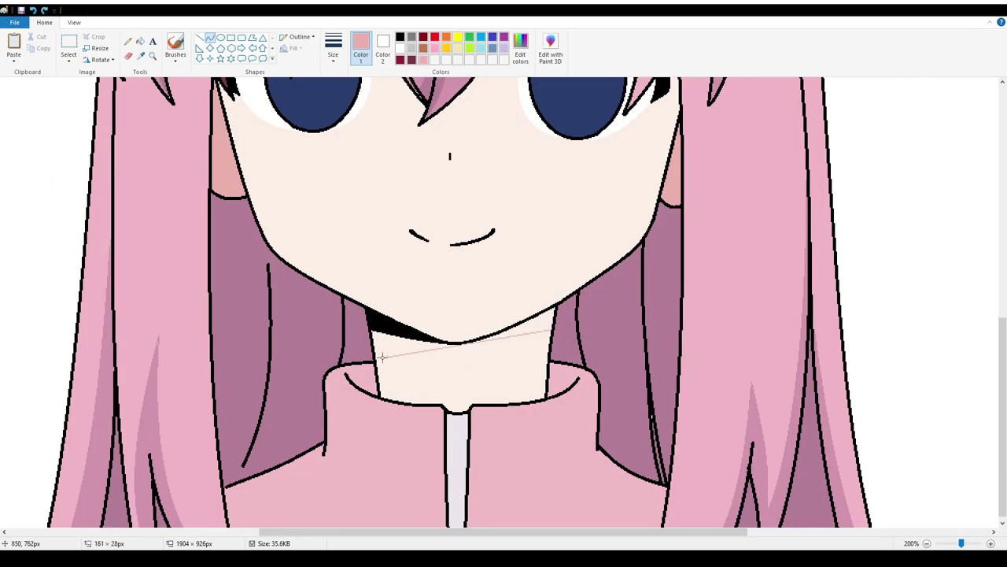
scroll(381, 356, "up", 3)
scroll(329, 208, "up", 2, "ctrl")
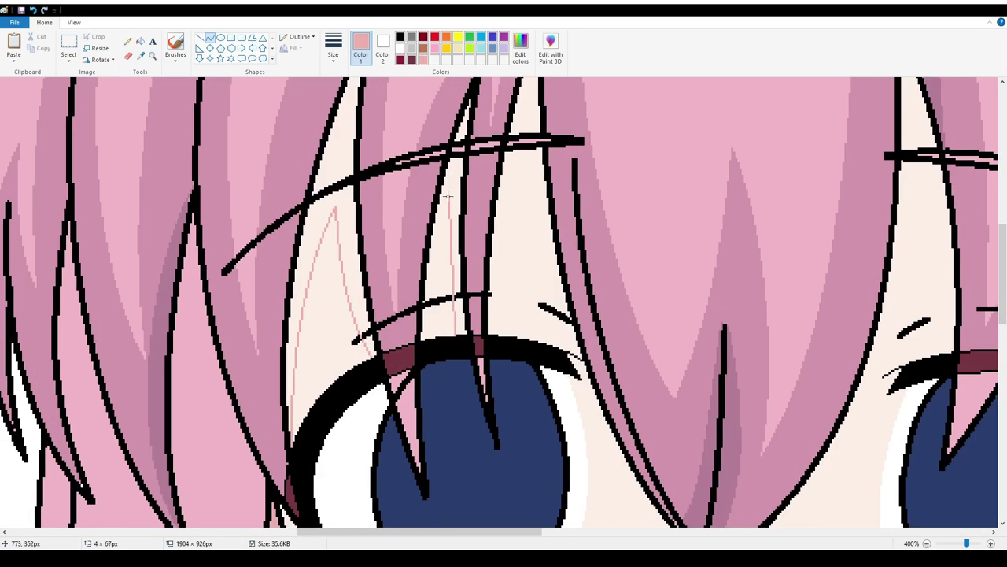
left_click_drag(448, 195, 373, 312)
scroll(428, 265, "down", 5)
scroll(479, 299, "right", 4)
scroll(484, 342, "up", 3)
scroll(483, 347, "right", 3)
scroll(484, 350, "down", 3)
scroll(485, 354, "up", 3)
scroll(373, 313, "right", 3)
scroll(371, 315, "up", 2)
scroll(373, 313, "down", 3)
scroll(373, 312, "left", 3)
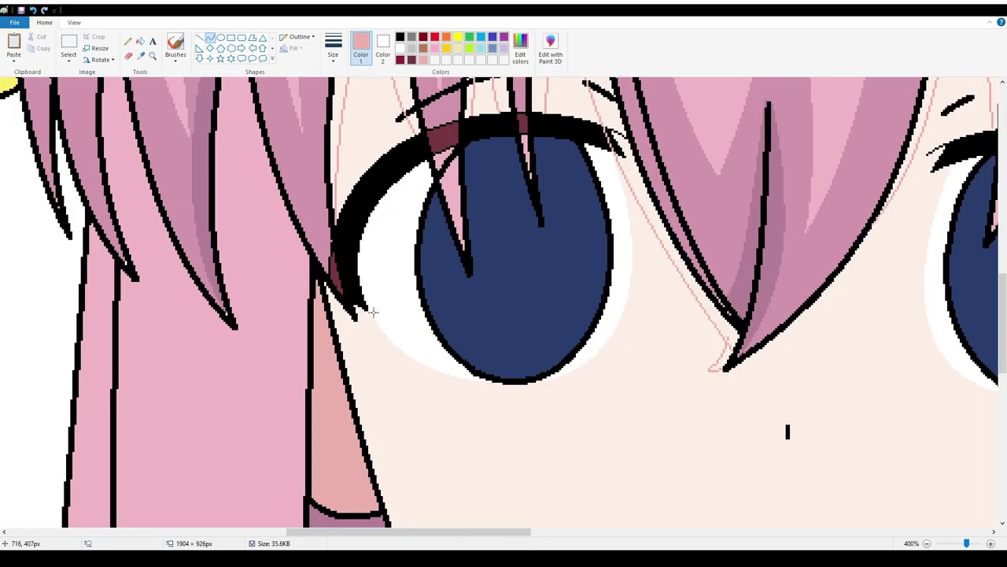
scroll(373, 312, "up", 3)
scroll(344, 202, "right", 3)
scroll(524, 512, "right", 3)
- Fill the outlined shadows beneath the fringe with salmon and retouch the black lines around them
left_click(140, 41)
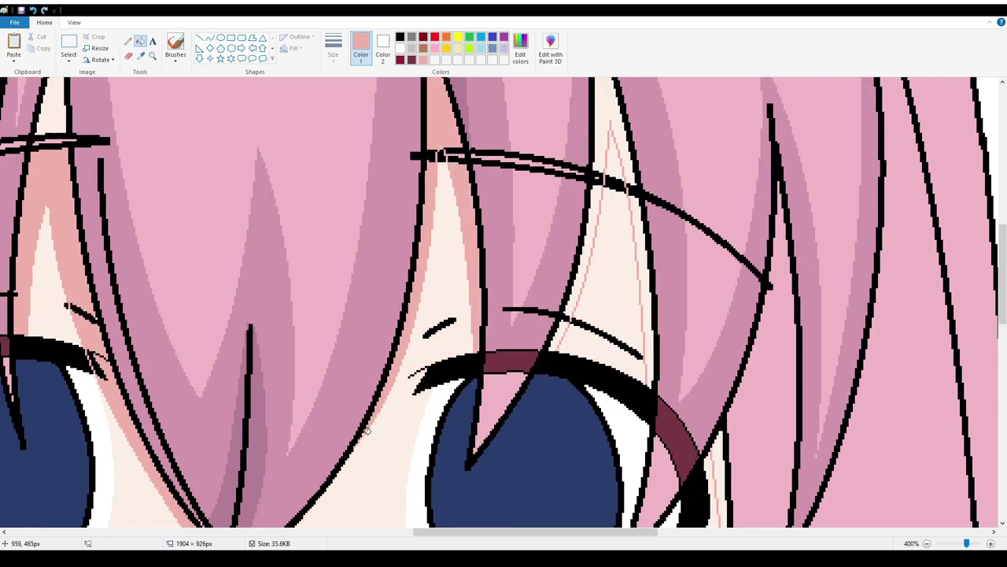
left_click(579, 313)
scroll(579, 313, "down", 2)
scroll(578, 313, "left", 3)
scroll(546, 314, "right", 5)
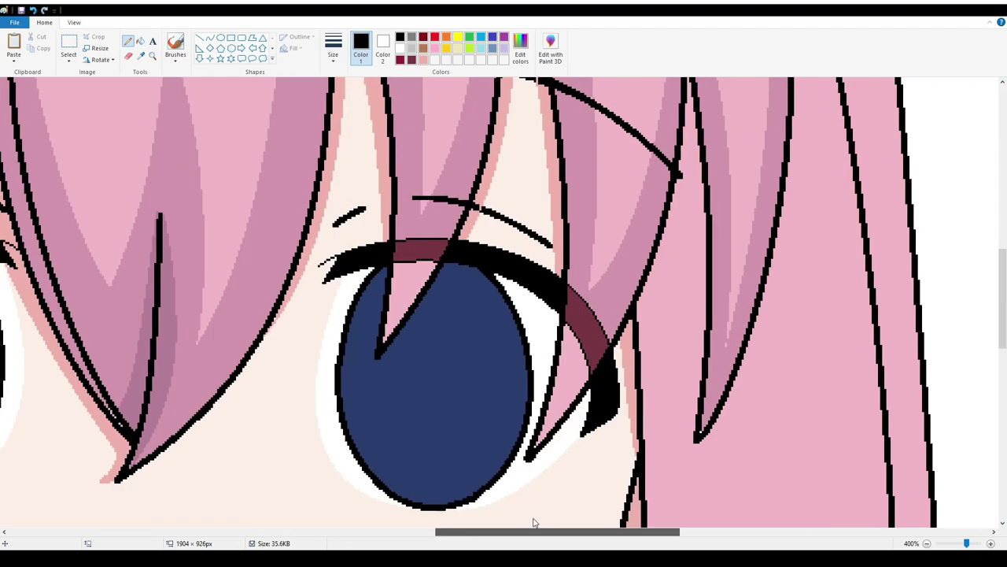
scroll(545, 314, "up", 2)
scroll(545, 315, "left", 1)
scroll(545, 315, "left", 5)
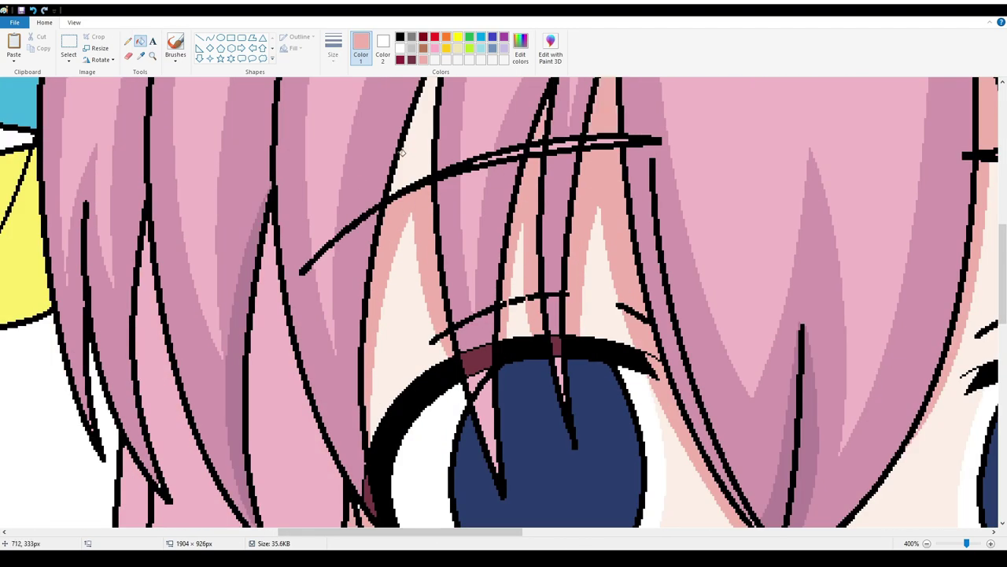
- Draw thin pale lavender highlight curves on the jacket just below both shoulder lines
left_click(152, 55)
right_click(503, 315)
left_click(308, 260)
left_click(210, 37)
left_click_drag(386, 376, 234, 442)
scroll(234, 442, "right", 5)
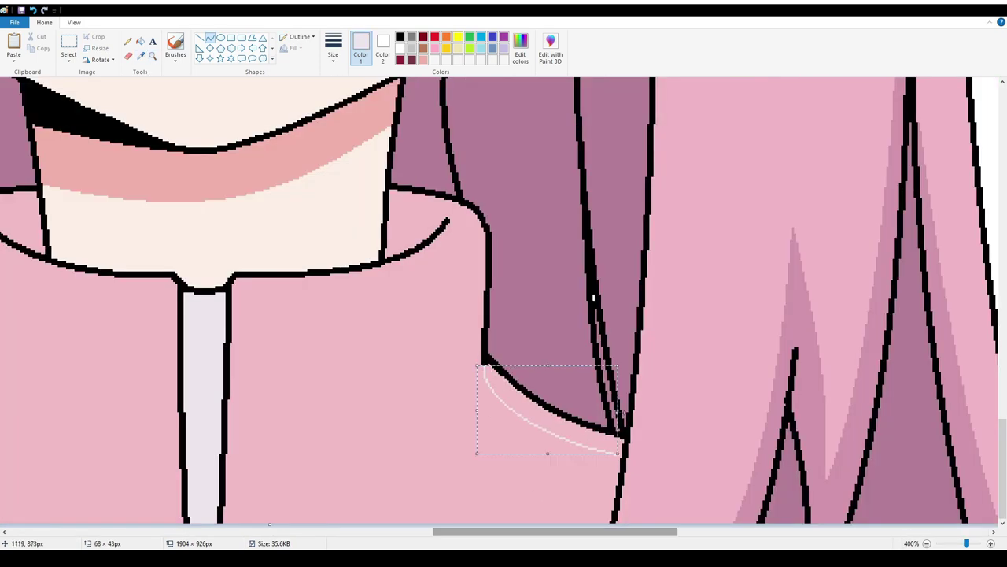
scroll(504, 315, "left", 8)
- Shade the inner part of the blue hair cube with a rounded darker blue area
left_click(152, 55)
right_click(339, 305)
left_click(339, 305)
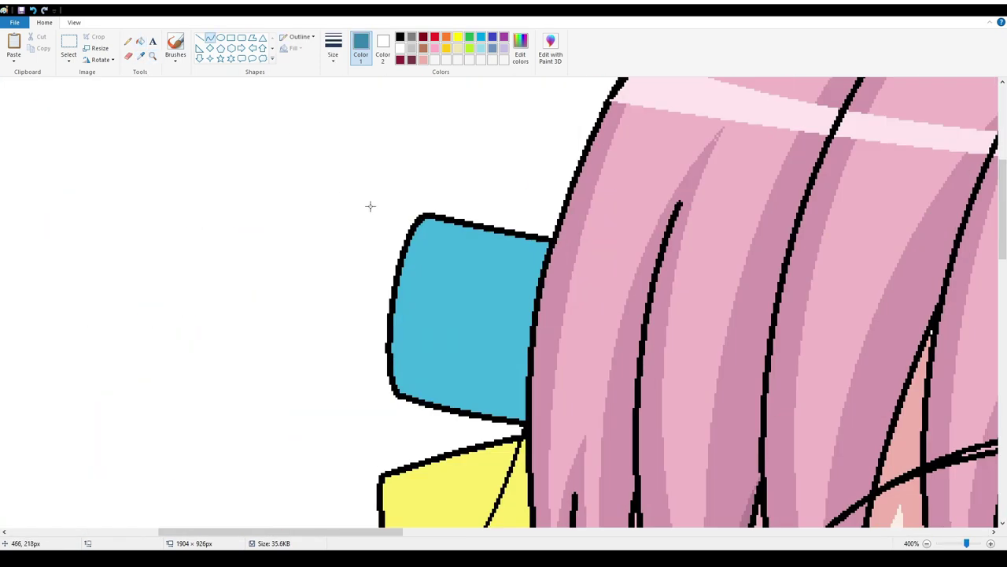
mouse_move(543, 249)
left_mouse_down()
mouse_move(429, 331)
mouse_move(461, 413)
left_mouse_up()
left_click(447, 368)
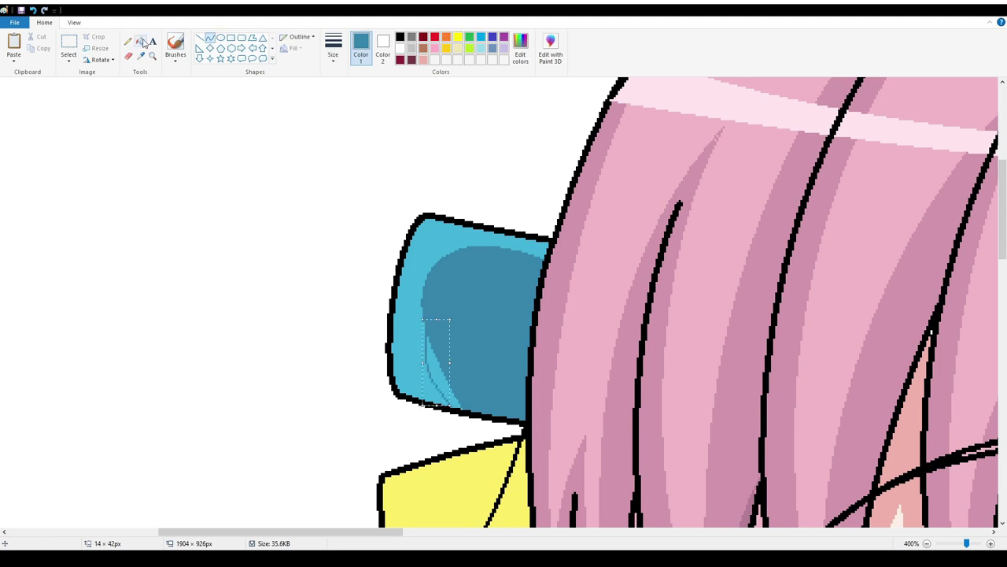
- Add a pale lavender highlight in the upper left corner of the blue hair cube
scroll(504, 314, "down", 3)
scroll(503, 314, "right", 2)
left_click(505, 59)
left_click_drag(395, 138, 344, 184)
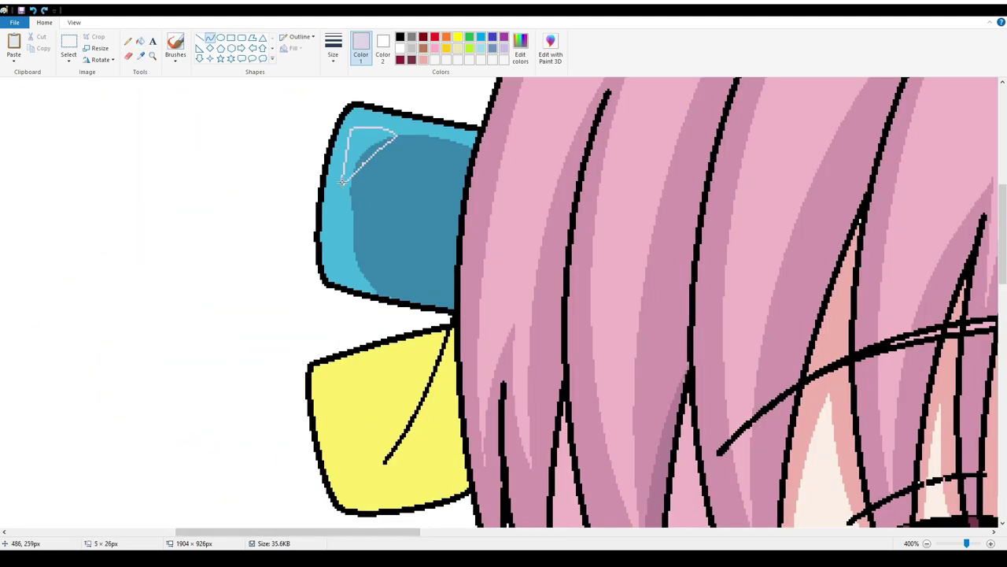
left_click(358, 157)
- Outline a rounded shadow inside the yellow hair cube and fill it with olive
scroll(503, 314, "left", 8)
left_click(254, 349)
scroll(504, 315, "right", 8)
mouse_move(390, 244)
left_mouse_down()
mouse_move(296, 269)
mouse_move(286, 414)
left_mouse_up()
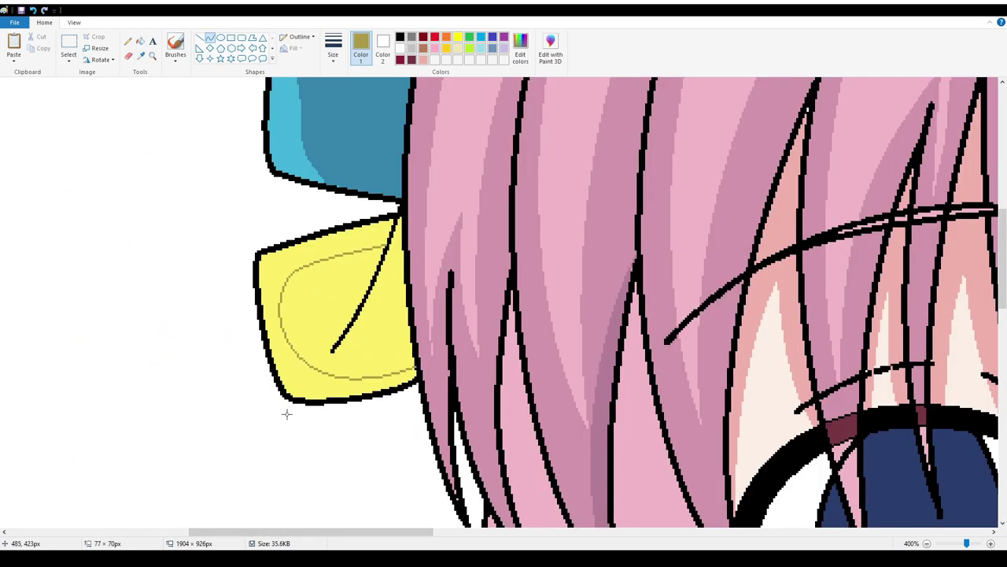
left_click(140, 41)
left_click(338, 330)
- Add a pale lavender highlight in the upper left corner of the yellow hair cube
scroll(504, 315, "left", 3)
left_click(505, 59)
left_click(209, 37)
left_click_drag(442, 244, 381, 297)
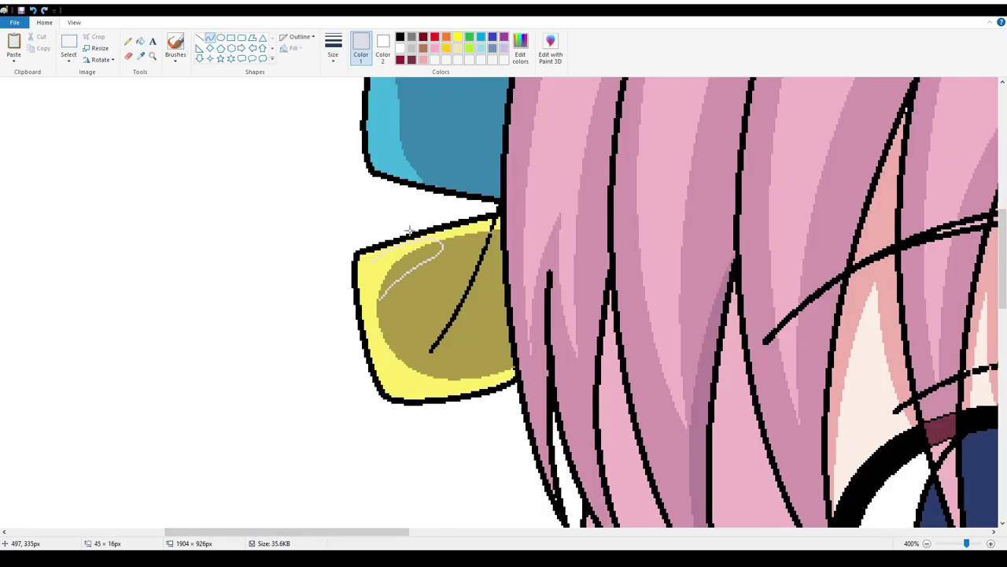
left_click(386, 260)
- Retouch the mouth and nose lines in black with the Pencil
left_click(152, 55)
right_click(441, 299)
left_click(127, 41)
left_click(399, 37)
scroll(472, 378, "up", 4)
left_click_drag(436, 422, 323, 459)
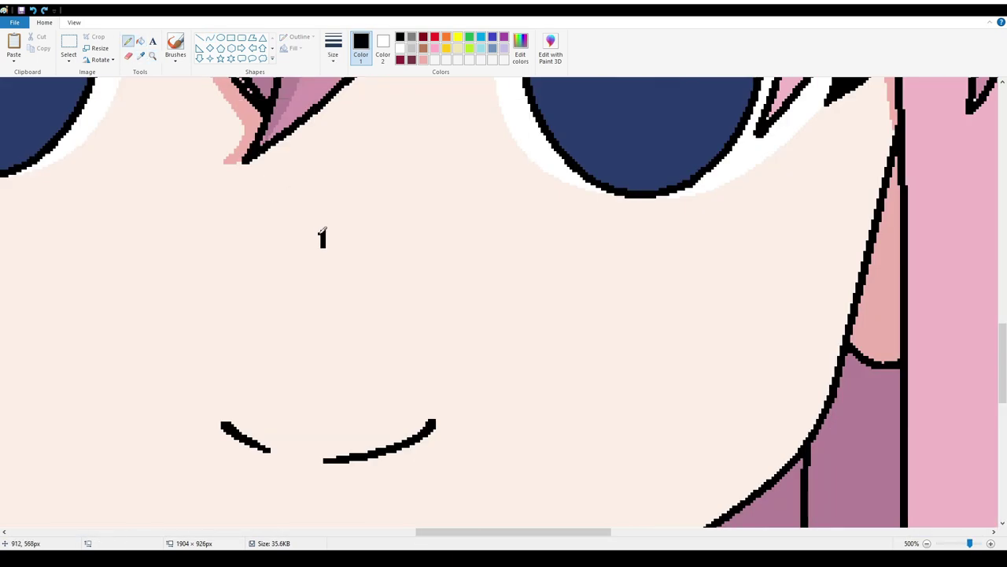
- Recolour the black line art of the hair, eyes and face outline to dark maroon
scroll(322, 236, "down", 3)
left_click(140, 55)
left_click(409, 264)
left_click(141, 41)
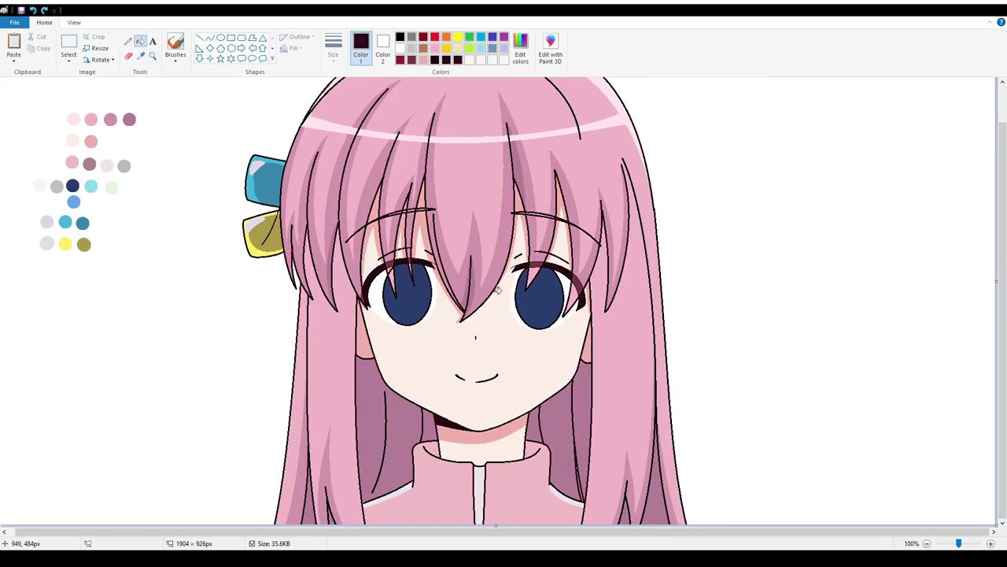
- Fill the left iris with a slightly lighter blue above a dark navy arc at its base
left_click(73, 184)
left_click(152, 55)
left_click(413, 303)
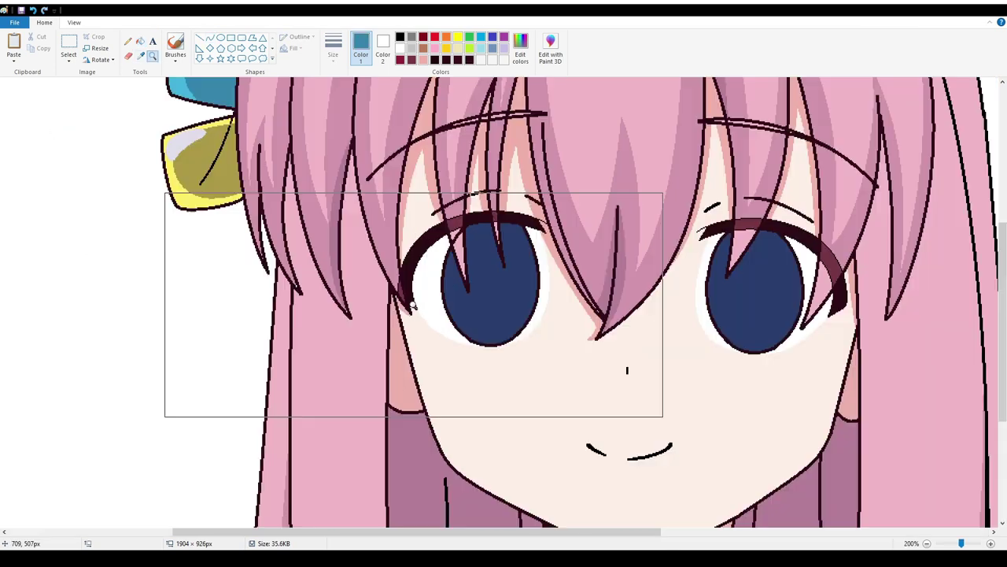
left_click(614, 282)
left_click(141, 41)
left_click(315, 236)
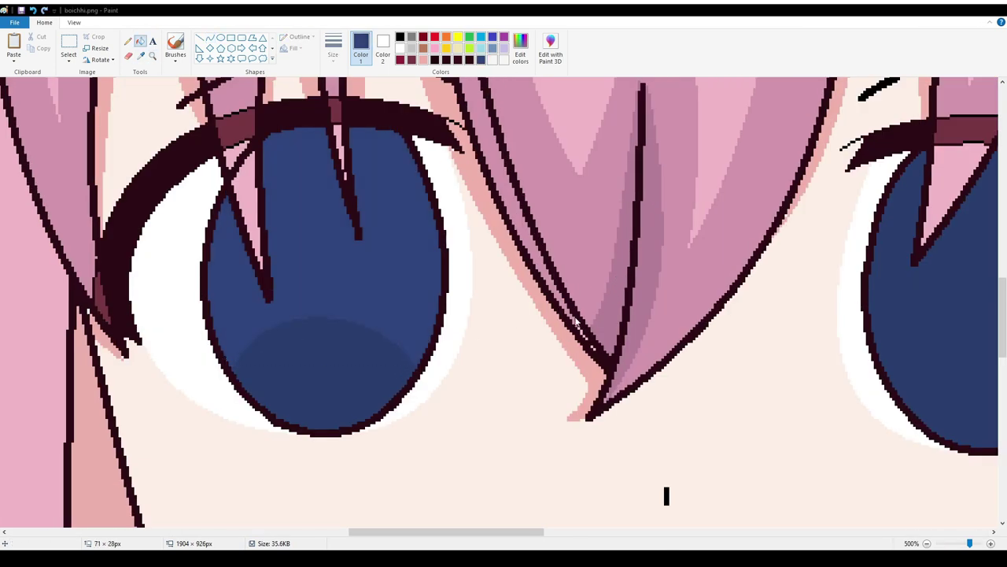
- Add progressively lighter blue curved bands above the navy arc in the left iris
left_click(209, 37)
left_click_drag(421, 356, 226, 352)
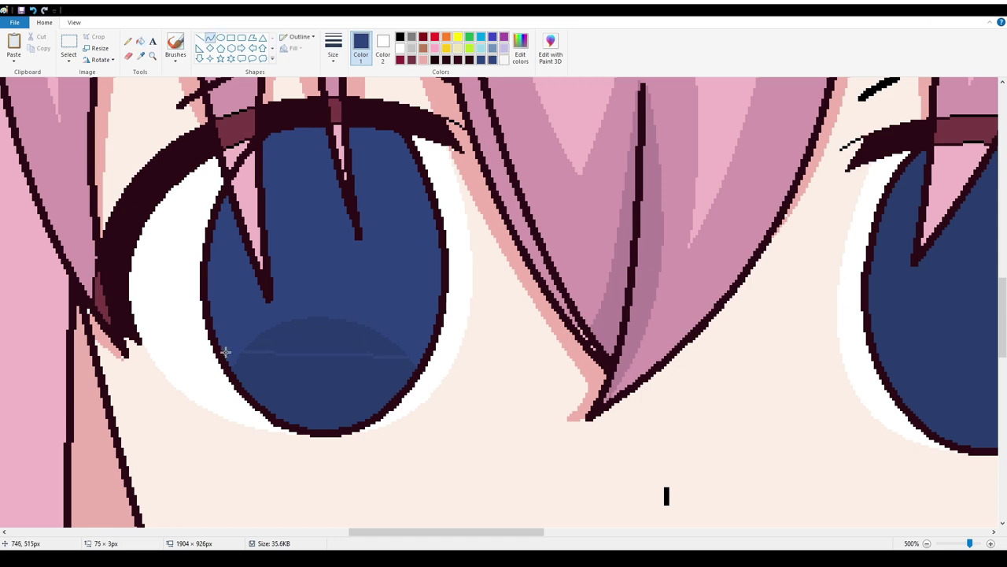
left_click(209, 37)
left_click_drag(448, 347, 379, 346)
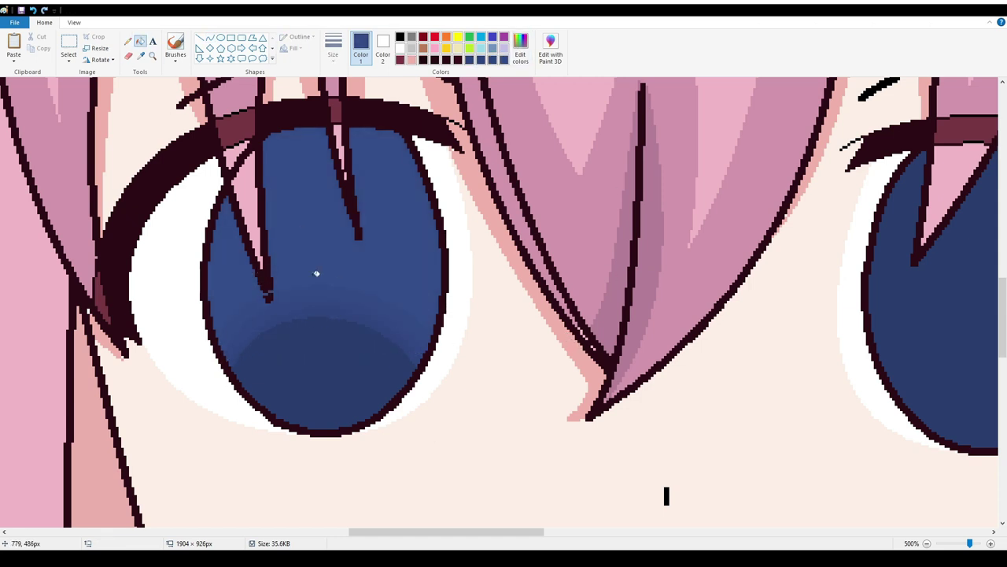
left_click(210, 37)
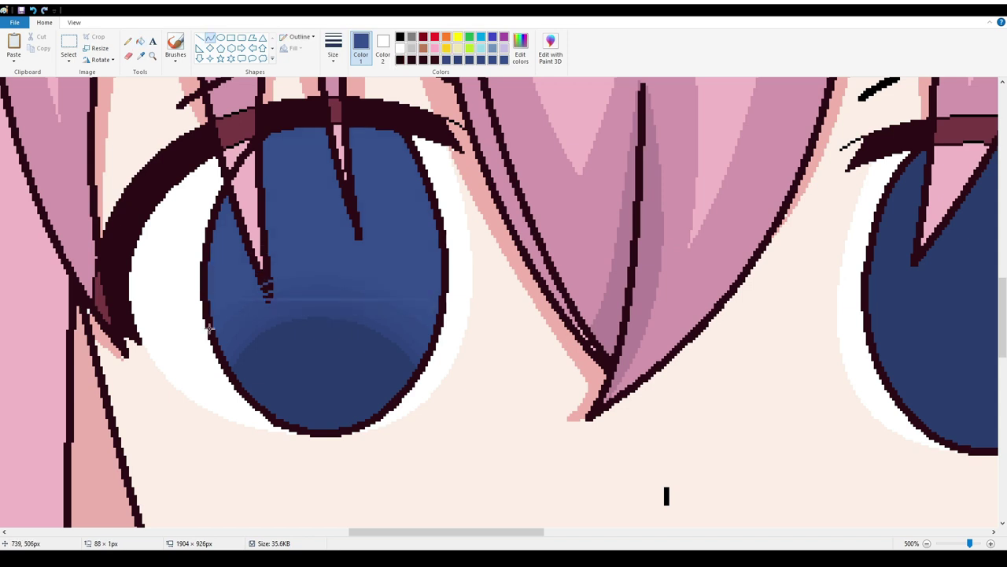
- Continue the curved bands up to the lash line of the left iris in ever lighter blues
left_click(209, 37)
left_click_drag(439, 279, 216, 320)
key("ctrl+z")
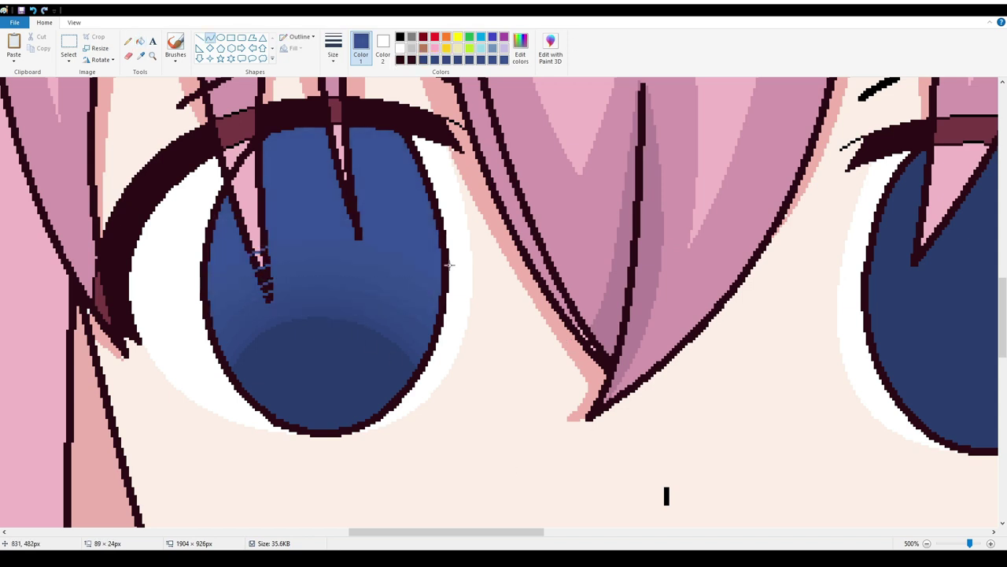
left_click(128, 42)
left_click_drag(438, 211, 232, 219)
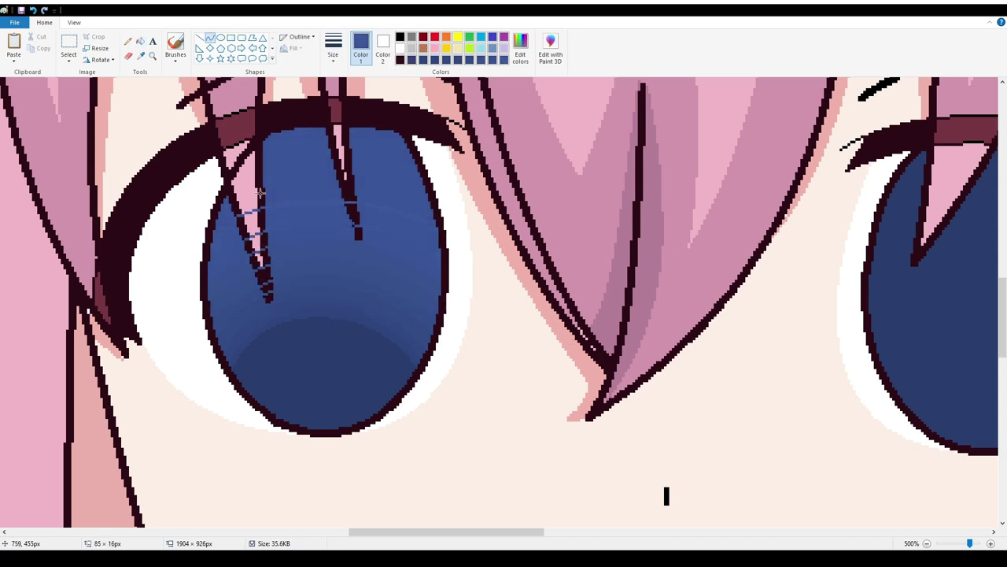
left_click_drag(438, 198, 219, 203)
left_click(141, 54)
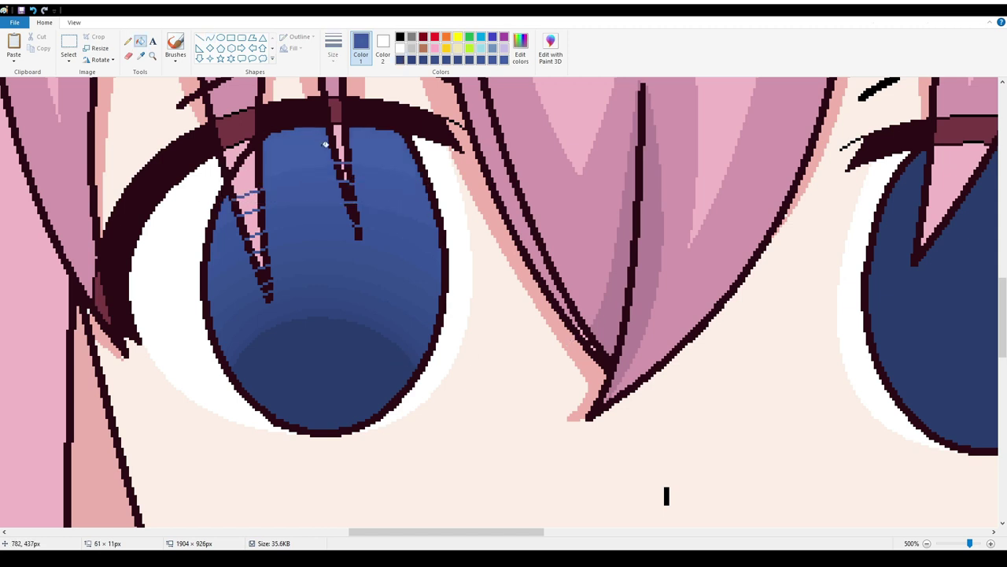
left_click(238, 194)
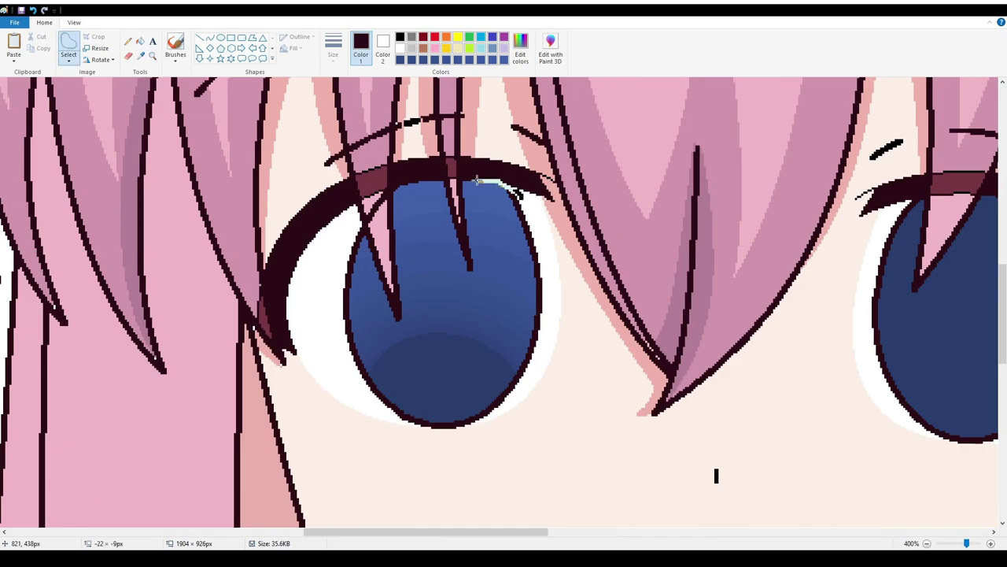
- Copy the shaded left eye onto the blank canvas near the colour swatches and try a mauve pink fill around it
left_click_drag(299, 134, 567, 450)
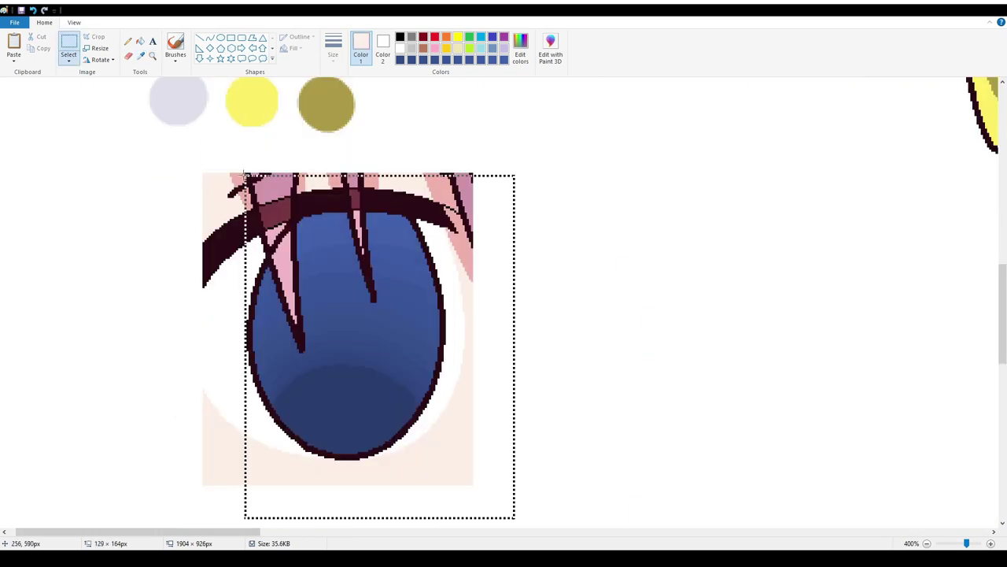
left_click(140, 55)
left_click(254, 277)
left_click(708, 315)
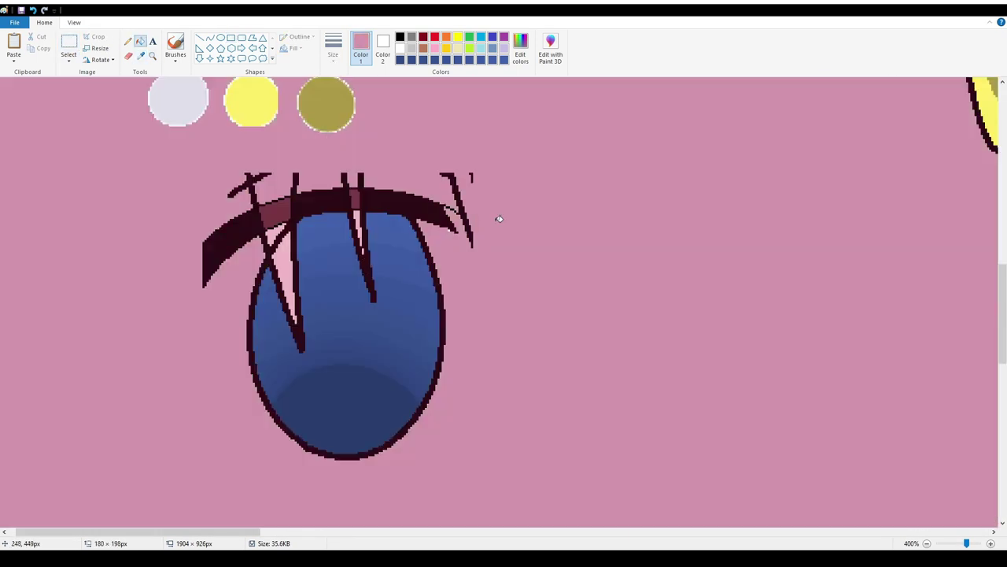
key("ctrl+z")
scroll(516, 438, "down", 3)
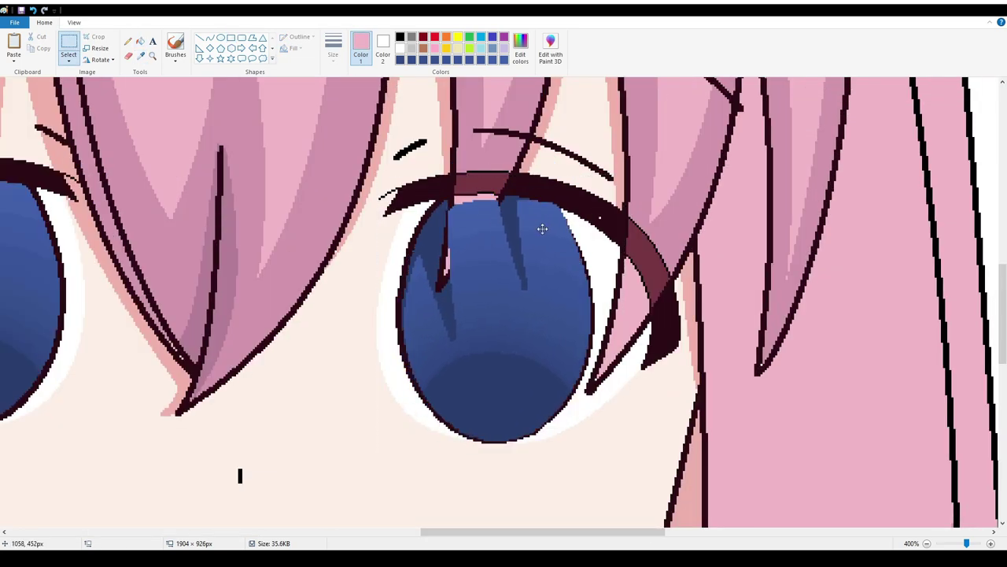
- Place the copied iris over the right eye and restore the pink fringe strand and maroon outline overlapping it
left_click_drag(542, 228, 515, 197)
left_click(141, 54)
left_click(519, 171)
mouse_move(447, 197)
left_mouse_down()
mouse_move(438, 289)
mouse_move(504, 197)
left_mouse_up()
left_click(140, 41)
left_click(465, 228)
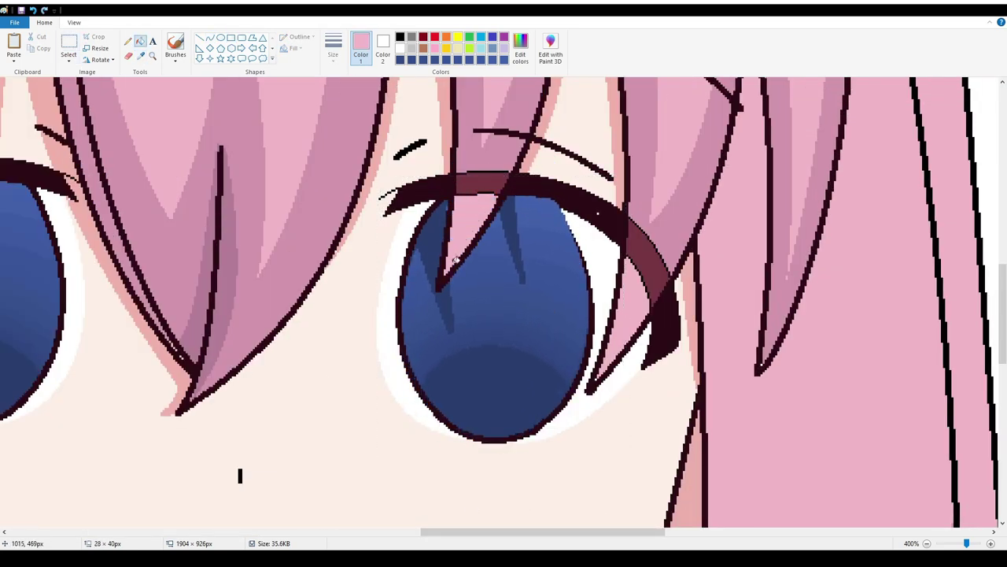
- Paint over the tip of the dark leftover strand shape in the right iris with the surrounding blues
left_click(140, 54)
left_click(535, 202)
left_click(209, 38)
left_click(152, 55)
left_click(305, 248)
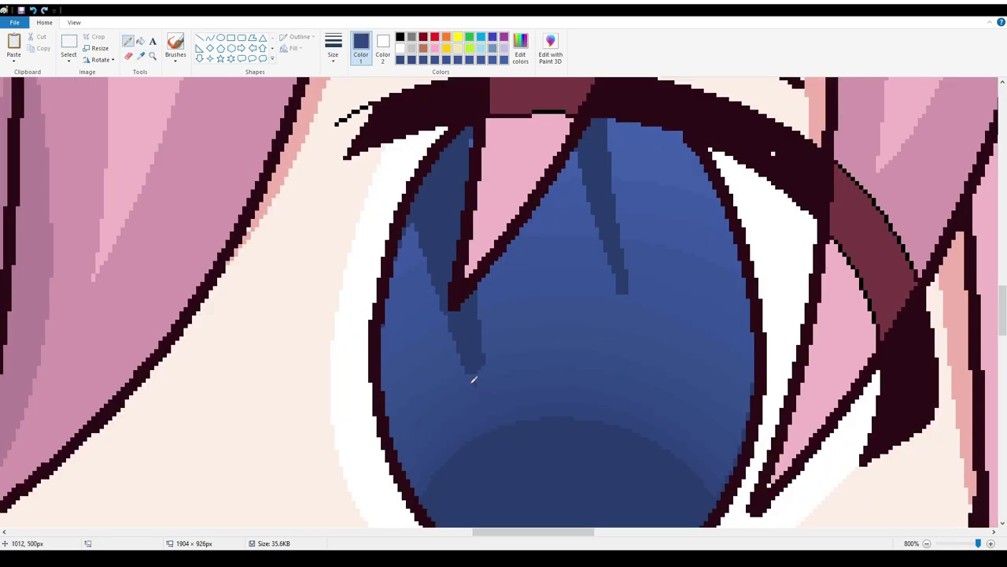
left_click_drag(473, 379, 466, 337)
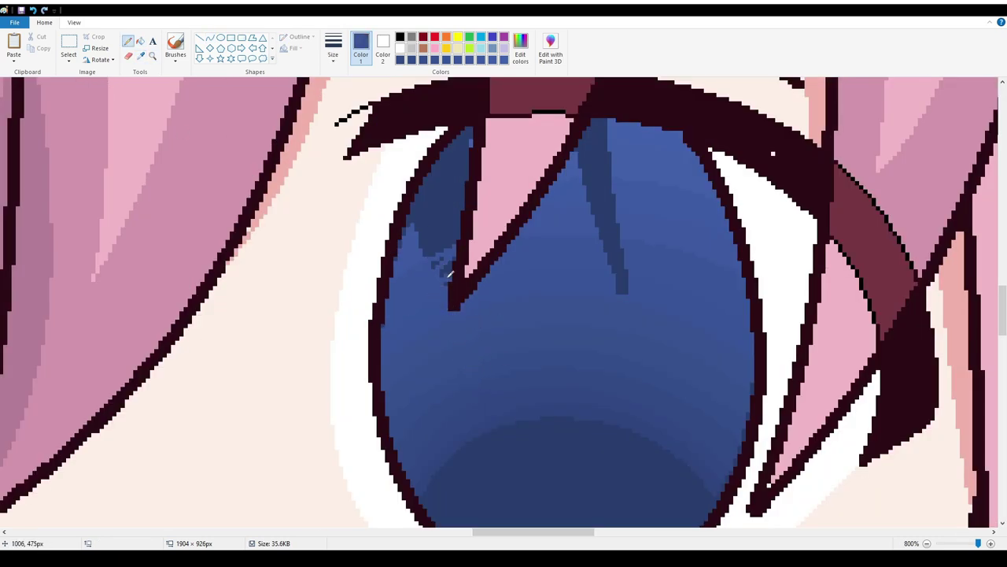
- Fill the remaining navy patch left of the fringe strand in the right iris with the matching lighter blues
left_click(140, 41)
left_click(429, 221)
left_click(438, 206)
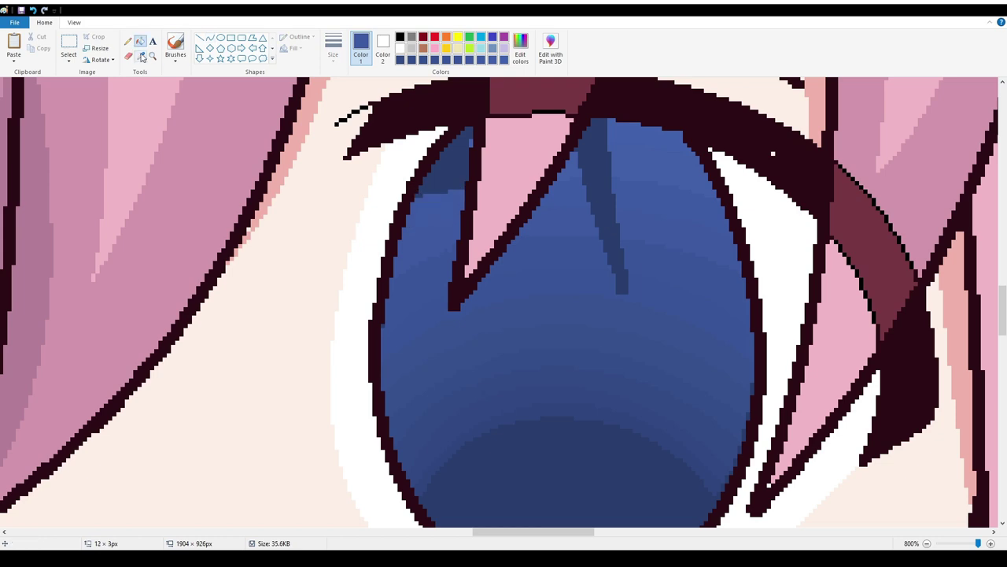
left_click(454, 181)
left_click(461, 153)
- Fill the remaining navy strand shape in the right iris with the matching lighter blues, from its tip up to the lash line
left_click(140, 55)
left_click(682, 266)
left_click(622, 283)
left_click(612, 252)
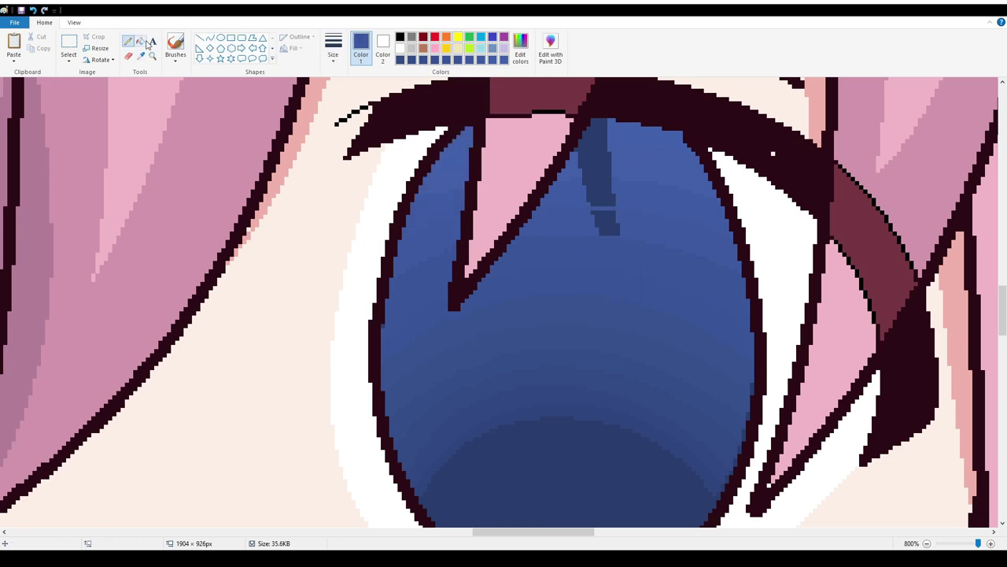
left_click(605, 223)
left_click(600, 193)
left_click(592, 160)
- Shade the upper left eye with a grey shadow on the white and a navy band across the iris, keeping the fringe strand pink
left_click(152, 55)
right_click(134, 283)
right_click(135, 284)
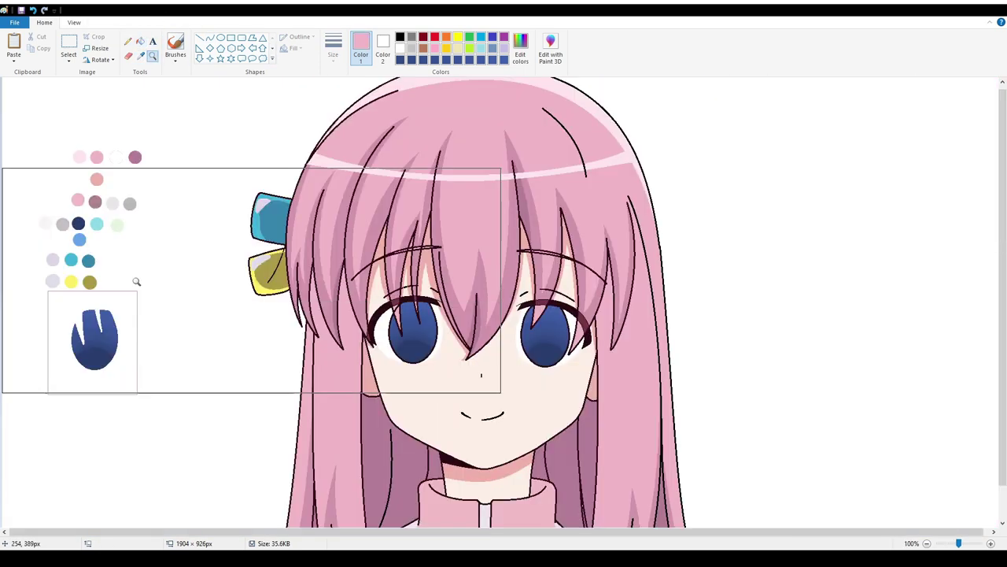
scroll(555, 338, "up", 5)
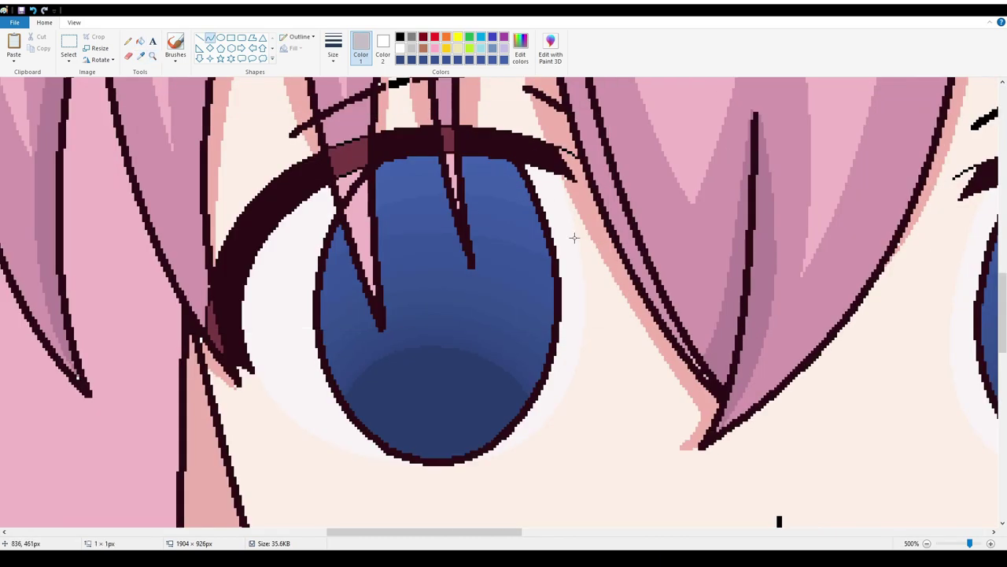
left_click(567, 346)
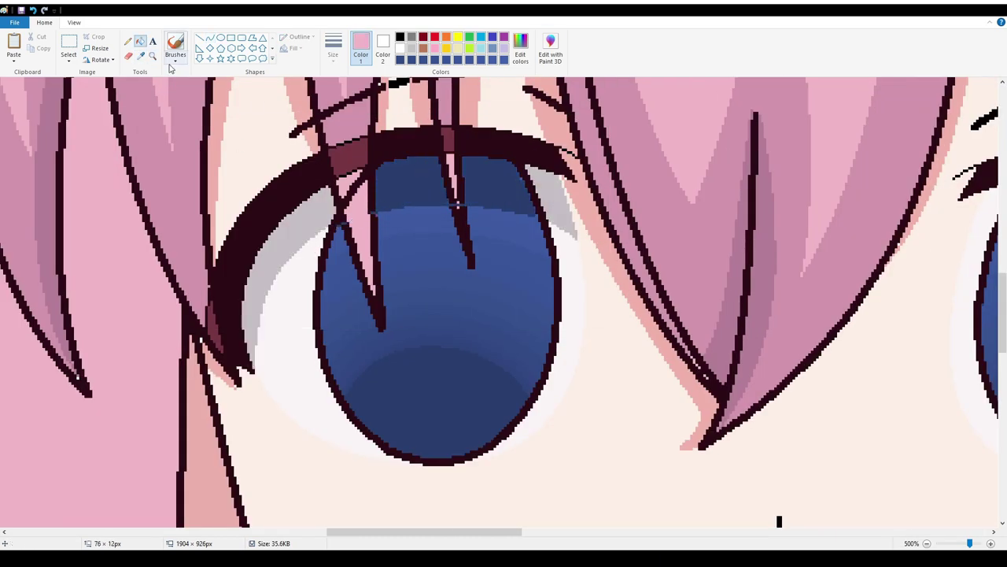
left_click(128, 41)
left_click(141, 55)
left_click(455, 203)
- Shade the upper right eye with a curved navy band across the iris and a grey shadow on the white, keeping the fringe strand clean
scroll(472, 203, "right", 5)
left_click(209, 37)
left_click_drag(460, 228, 664, 208)
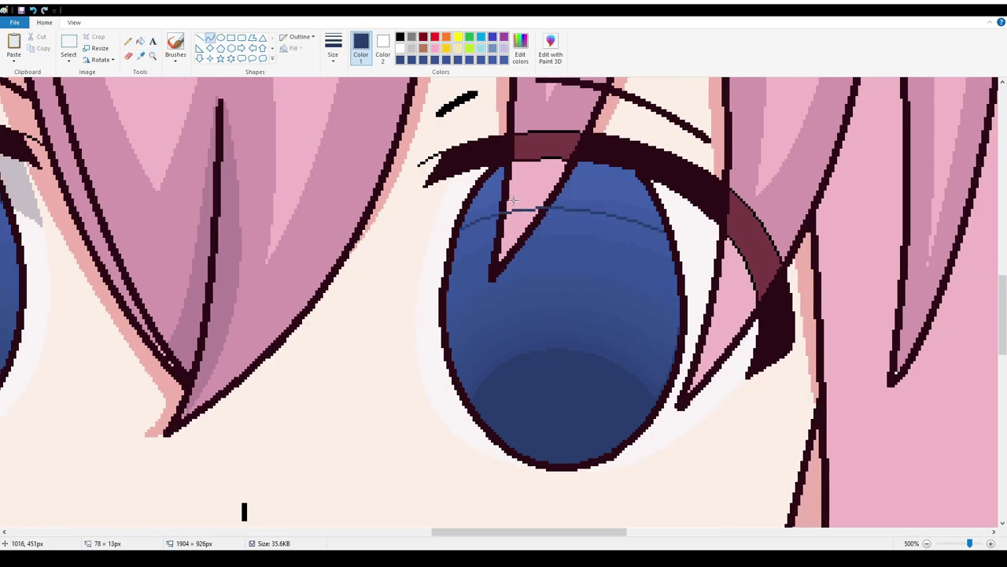
mouse_move(551, 189)
left_mouse_down()
mouse_move(488, 206)
mouse_move(690, 249)
left_mouse_up()
left_click(139, 41)
left_click(685, 208)
left_click(452, 200)
left_click(140, 55)
left_click(512, 172)
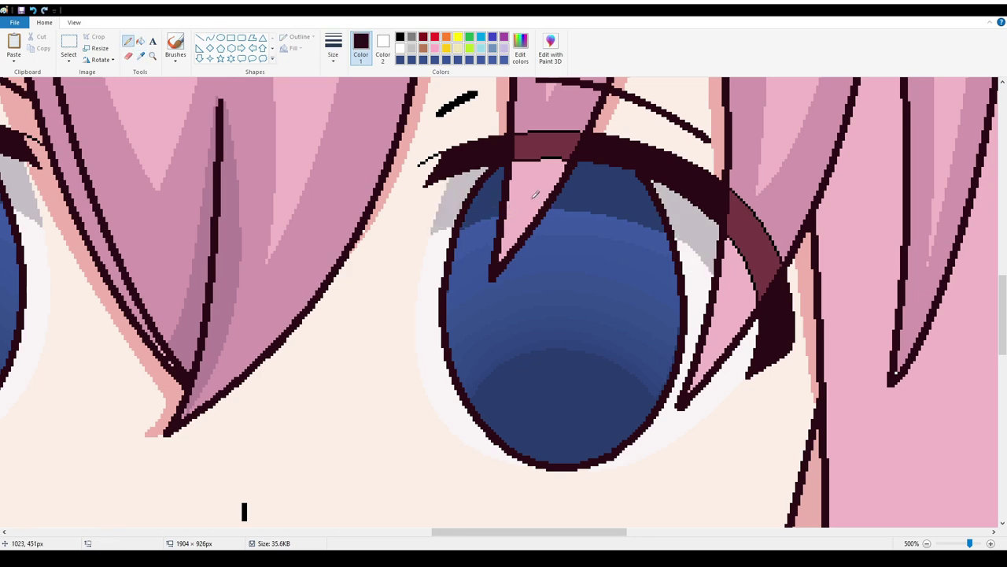
- Recolour the navy shadow bands at the top of both irises with a darker greyish navy
scroll(535, 195, "down", 2)
left_click(139, 41)
left_click(503, 60)
left_click(393, 214)
- Draw an upright oval pupil about 23 by 35 px in the left iris and fill it with near-black navy
left_click(153, 55)
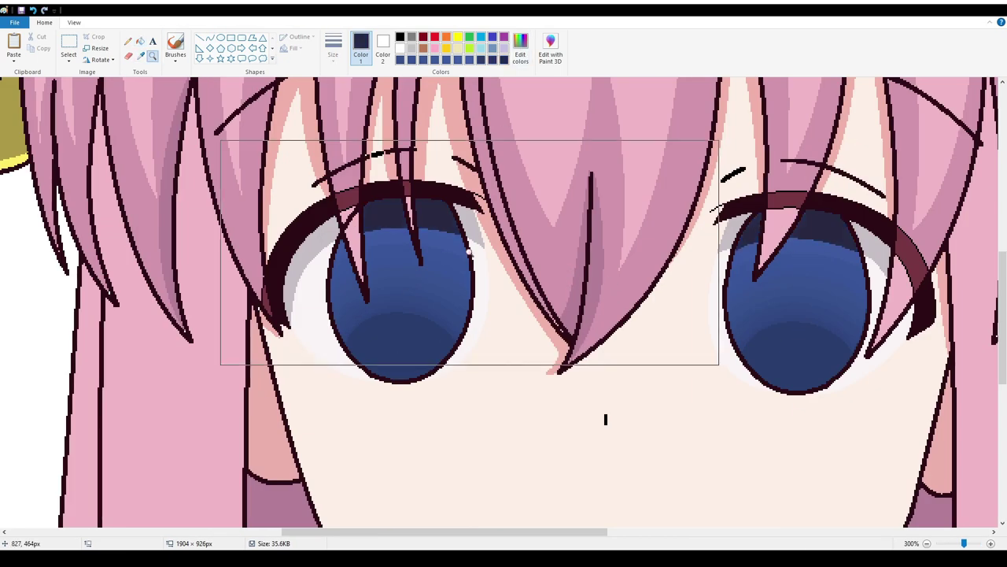
right_click(467, 250)
left_click(409, 299)
left_click(394, 276)
left_click(221, 37)
left_click(400, 37)
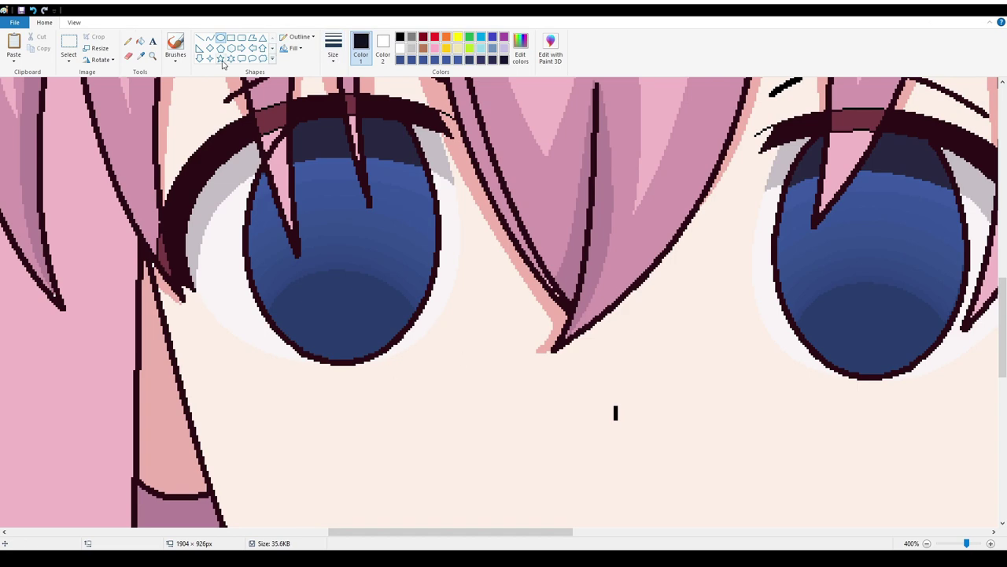
left_click_drag(312, 202, 362, 263)
left_click(139, 41)
left_click(337, 236)
scroll(417, 309, "down", 3)
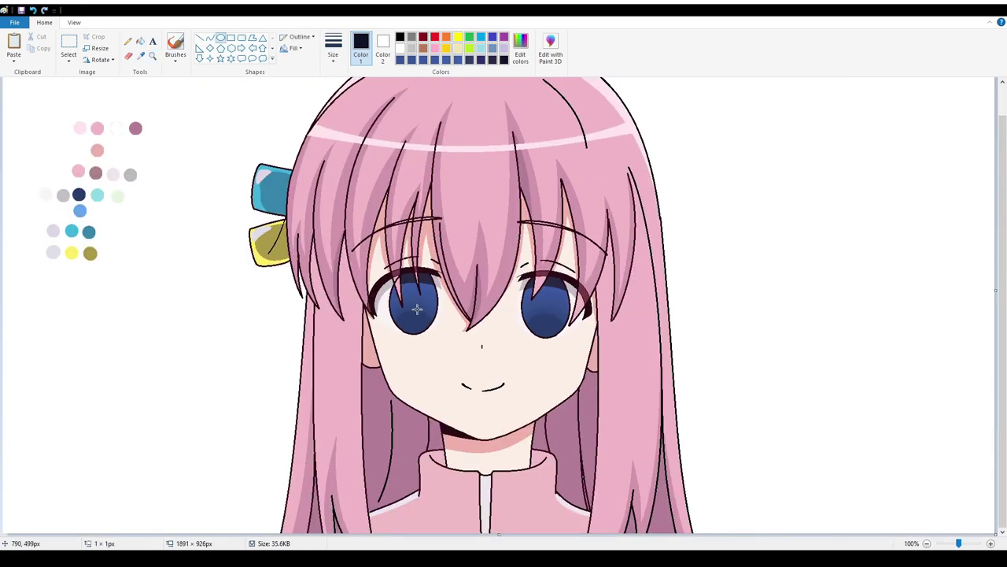
- Copy the left pupil into the centre of the right iris
scroll(322, 269, "up", 1)
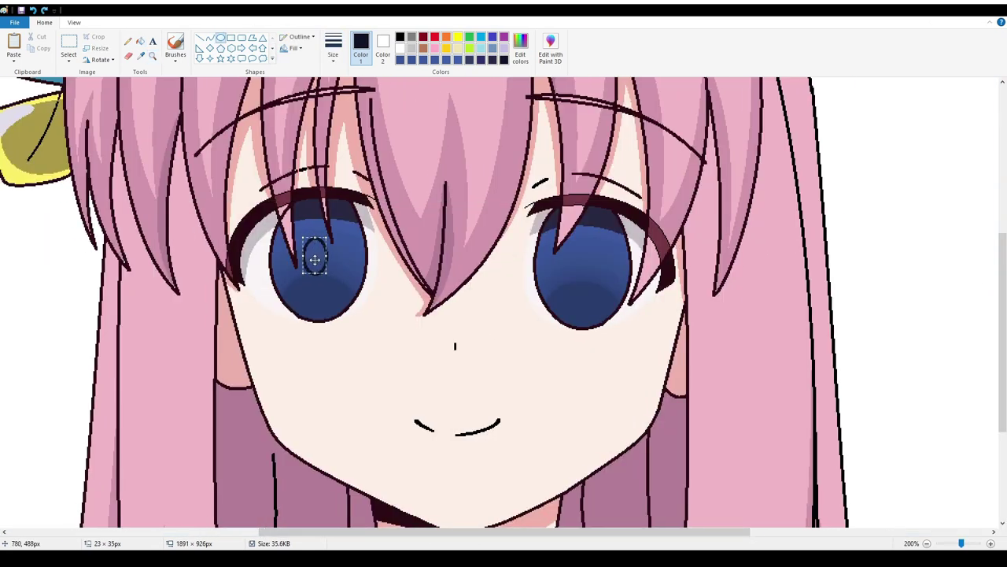
left_click(69, 43)
left_click_drag(299, 233, 584, 258)
left_click(153, 55)
right_click(425, 325)
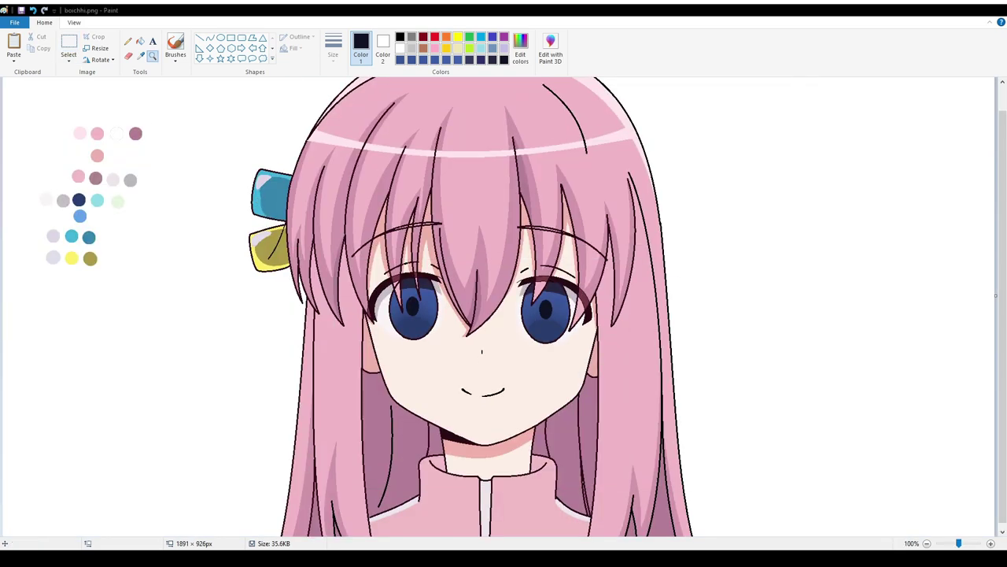
- Outline a reflection in the lower left iris, curving around beneath the pupil, and fill it with light cyan
left_click(407, 316)
left_click(141, 55)
left_click(206, 260)
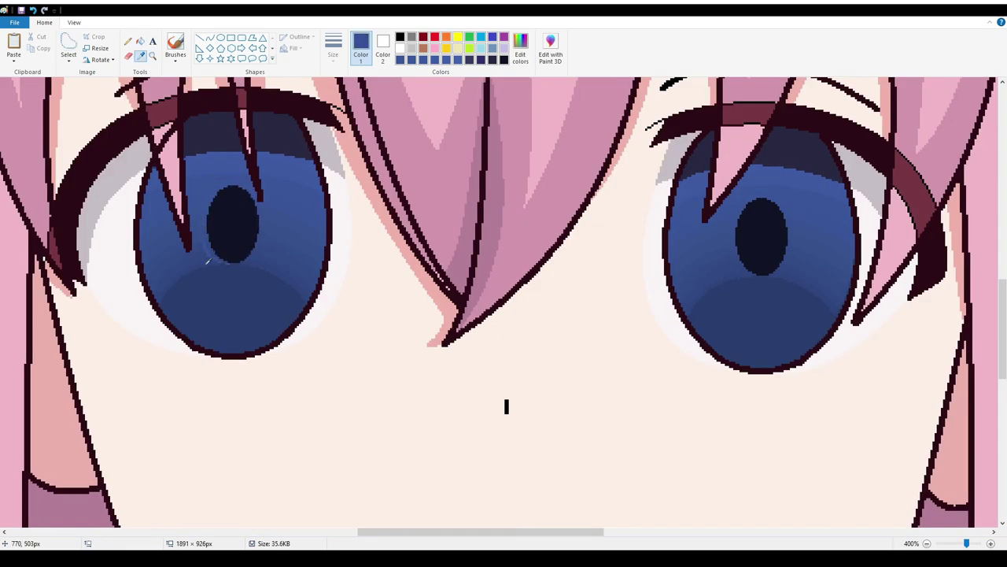
left_click(152, 56)
right_click(503, 299)
right_click(504, 299)
left_click(449, 270)
left_click(209, 37)
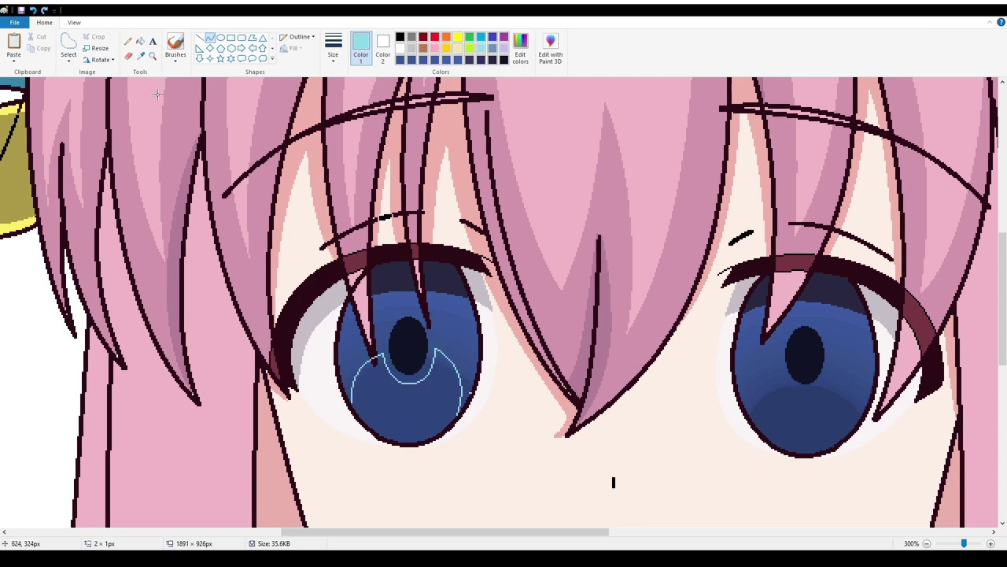
left_click(140, 41)
left_click(407, 409)
- Restore the dark maroon outline of the fringe strand tip and iris edge where the cyan reflection overlaps them
left_click(128, 41)
scroll(450, 356, "up", 5)
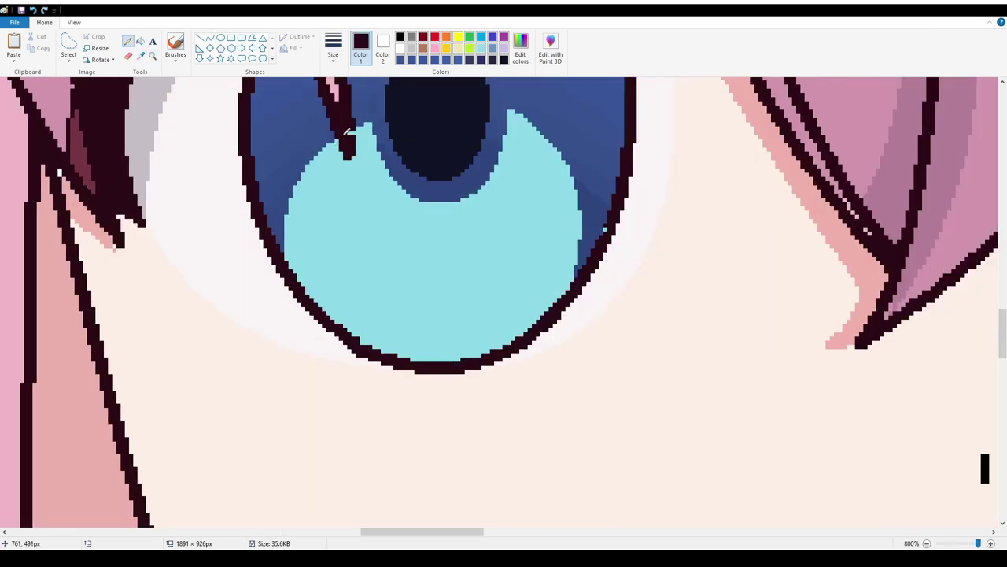
scroll(346, 132, "down", 3)
scroll(283, 322, "up", 2)
- Add cyan crescents on both sides of the left iris and fill a pale green oval at the bottom of its reflection
left_click(210, 37)
left_click_drag(276, 334, 305, 297)
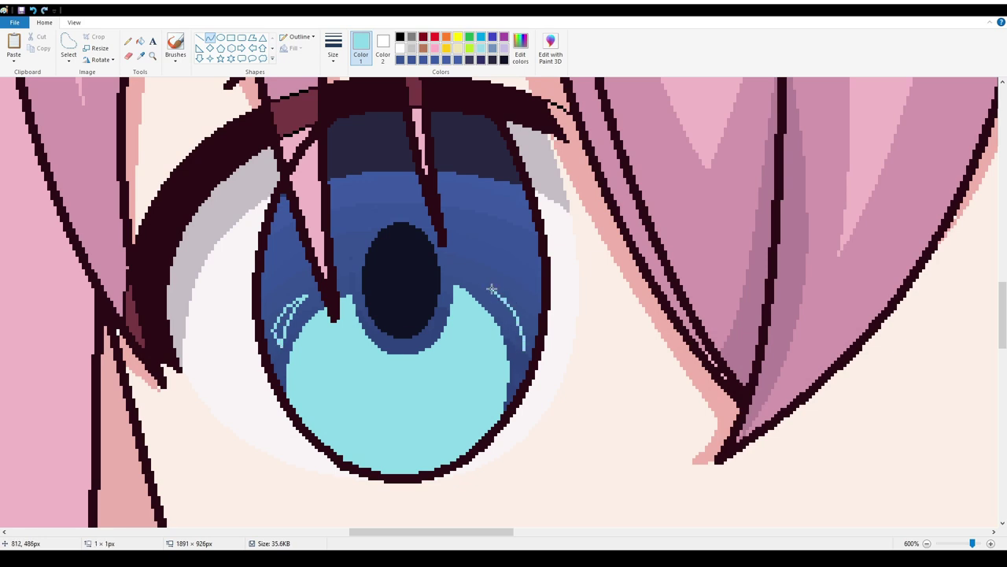
left_click(140, 41)
scroll(394, 315, "up", 1)
left_click(386, 330)
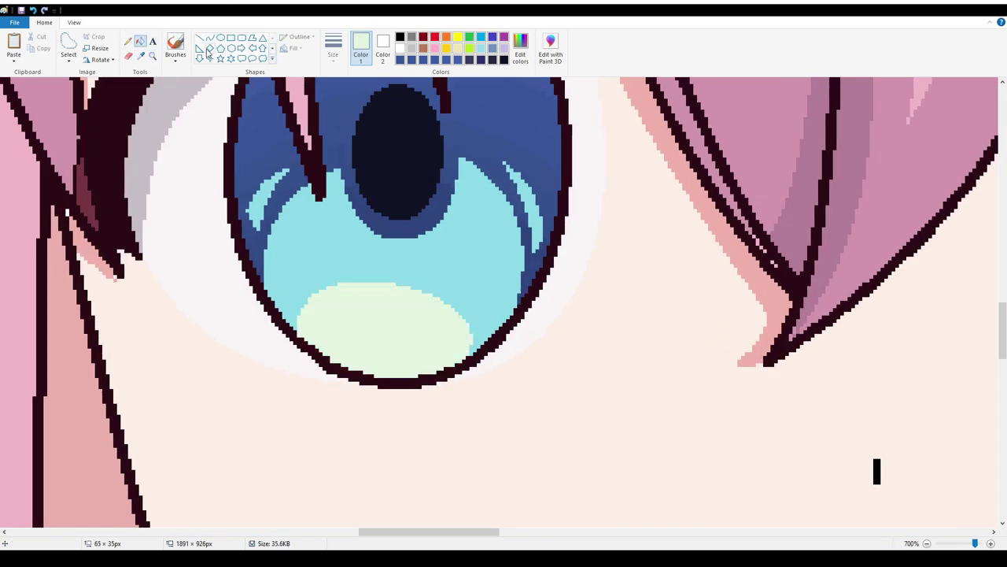
- Add small pale green accents above and on both sides of the green oval in the left iris
left_click(209, 37)
left_click_drag(316, 277, 277, 303)
left_click_drag(483, 307, 485, 338)
left_click(140, 41)
scroll(394, 315, "up", 3)
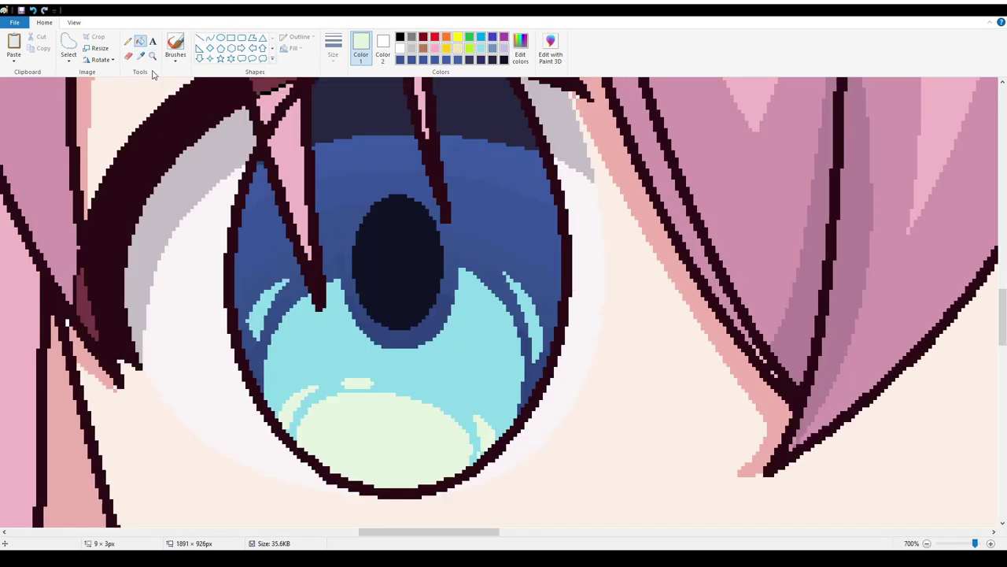
- Paint a light blue highlight, split by thin dark gaps, in the shadow band at the top of the left iris
left_click(141, 55)
scroll(393, 315, "left", 10)
left_click(24, 118)
scroll(393, 314, "right", 10)
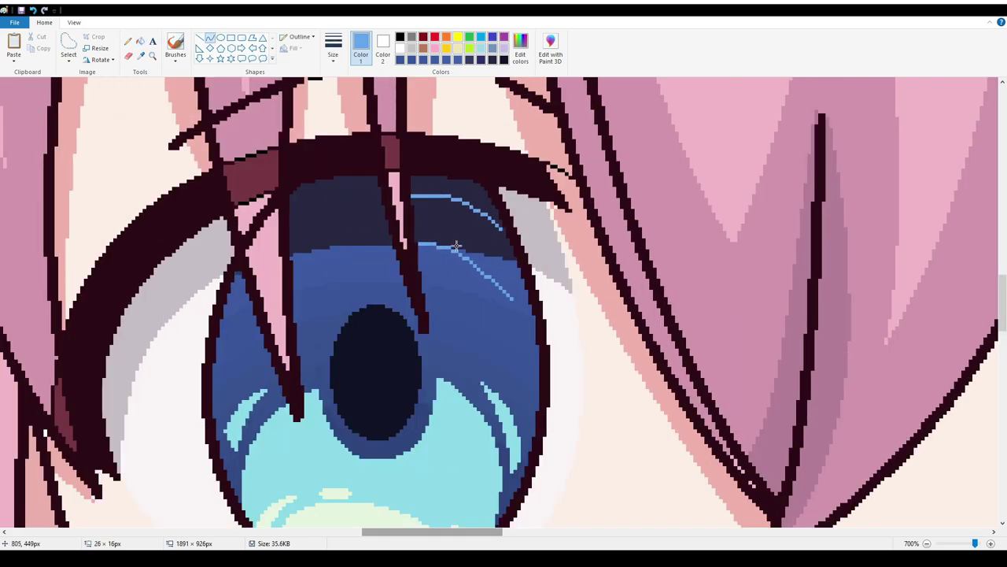
left_click_drag(456, 246, 393, 186)
left_click(360, 220)
left_click(478, 250)
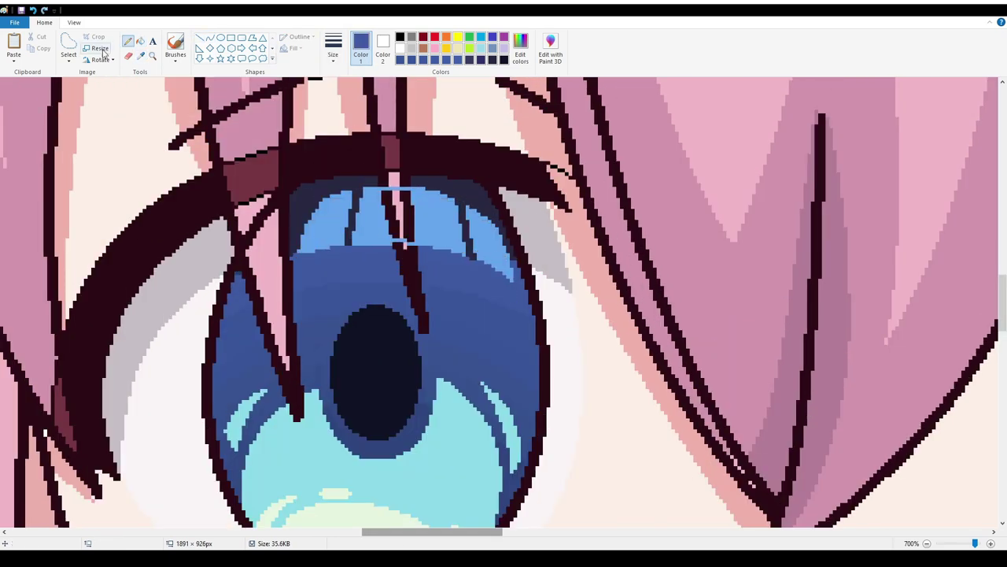
- Try a round white highlight at the left iris's upper right and a wide white oval on its lower-left edge
scroll(504, 315, "down", 5)
scroll(504, 314, "up", 5)
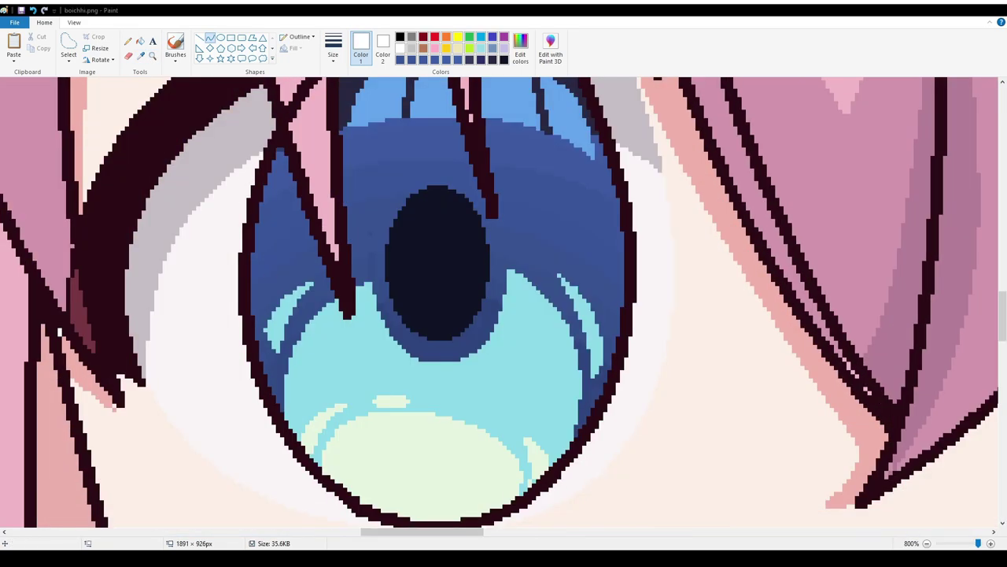
left_click(399, 48)
left_click(209, 37)
left_click_drag(620, 258, 551, 181)
left_click(140, 41)
left_click(582, 221)
scroll(504, 315, "down", 3)
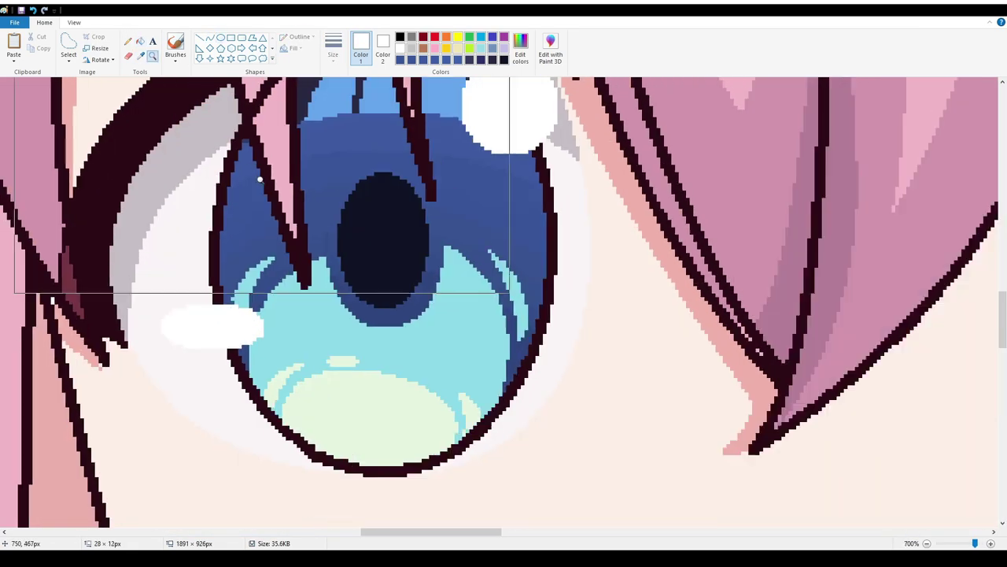
key("ctrl+z")
scroll(282, 187, "up", 3)
key("ctrl+z")
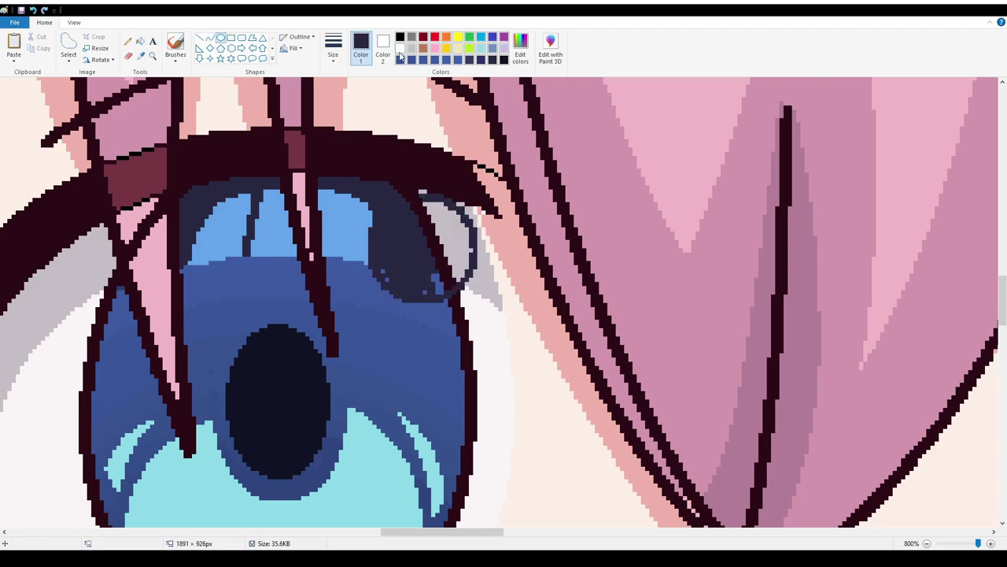
- Redraw the left eye's round white highlight closer to the pupil, with a smaller white oval on the iris's lower-left edge
key("ctrl+y")
key("ctrl+y")
left_click(140, 55)
left_click(478, 244)
- Add a small pink reflection at the left edge of the left iris, above the white oval
scroll(478, 244, "down", 3)
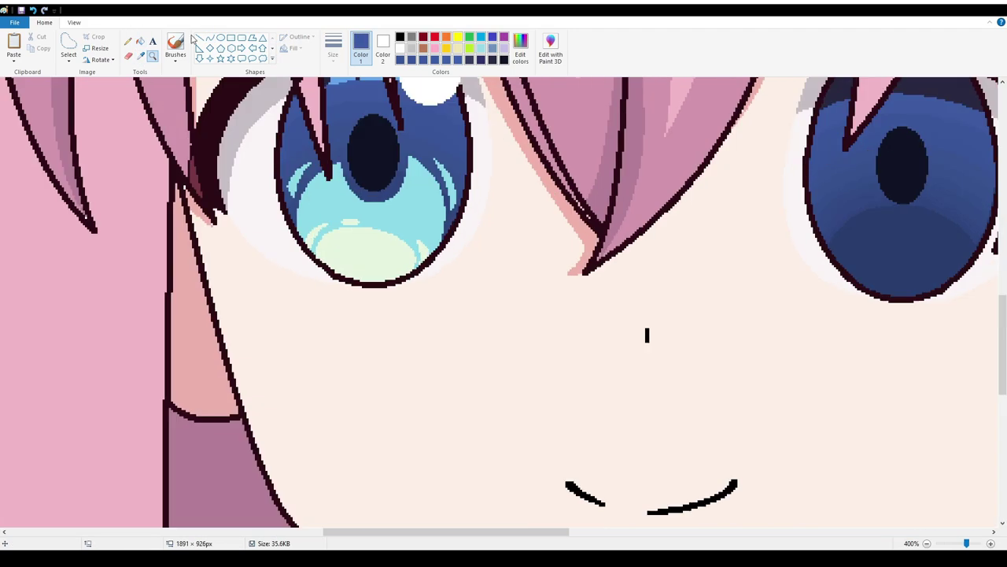
scroll(339, 275, "down", 2)
scroll(339, 275, "up", 4)
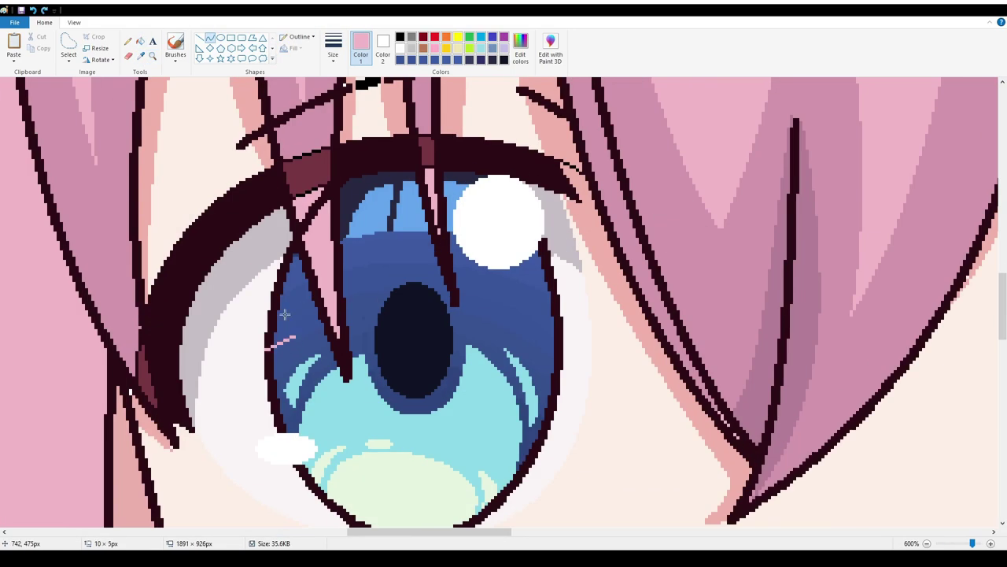
left_click_drag(277, 340, 273, 370)
- Fill a light cyan reflection beneath the pupil in the right iris and add cyan crescents on both sides of it
scroll(285, 330, "down", 3)
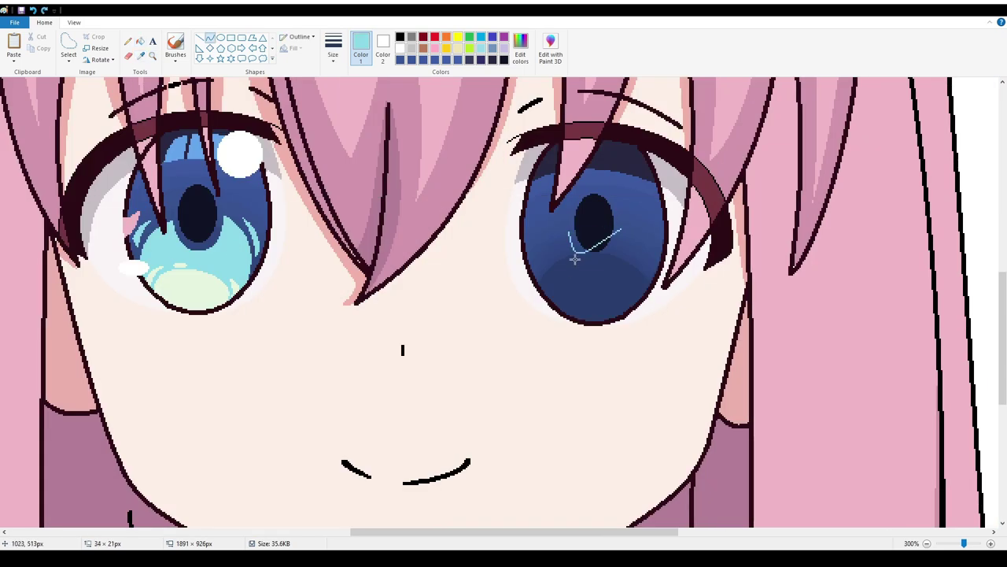
left_click(140, 41)
left_click(595, 293)
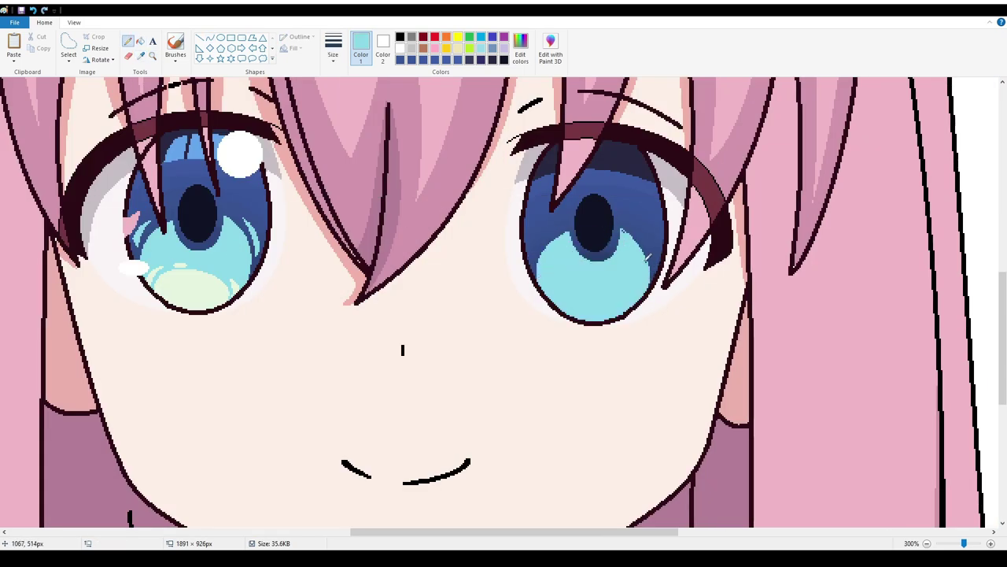
left_click(209, 37)
scroll(594, 236, "up", 3)
left_click_drag(272, 288, 303, 250)
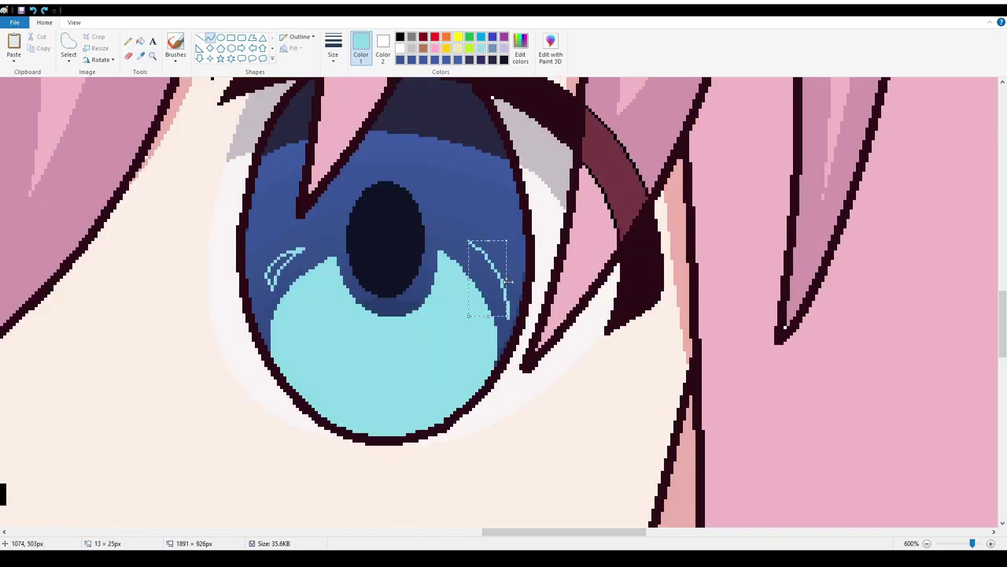
scroll(508, 281, "down", 5)
- Fill a pale green oval at the bottom of the right iris and add small pale green accents around it
scroll(584, 292, "up", 6)
left_click_drag(304, 372, 395, 359)
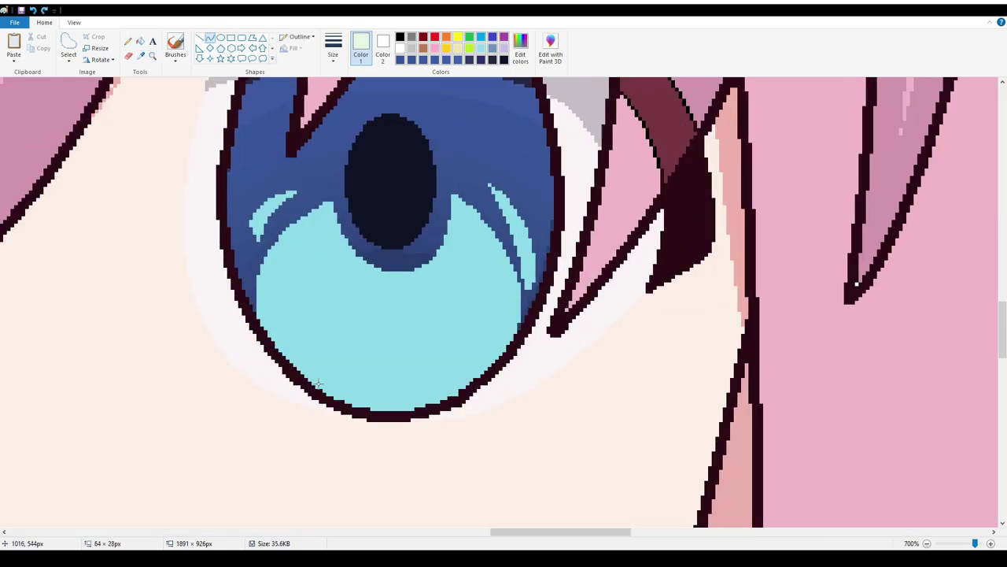
left_click_drag(319, 383, 398, 294)
left_click(140, 41)
left_click(398, 354)
left_click(309, 292)
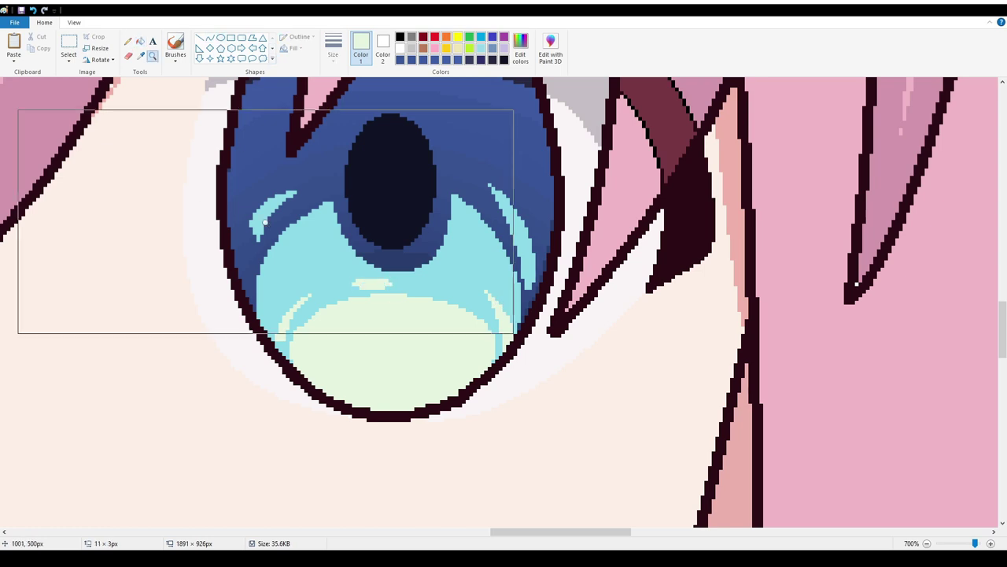
- Outline a light blue highlight in the dark shadow band at the top of the right iris and fill it
scroll(495, 299, "down", 2)
scroll(393, 260, "up", 3)
mouse_move(326, 221)
left_mouse_down()
mouse_move(427, 256)
mouse_move(429, 303)
left_mouse_up()
left_click(140, 41)
left_click(338, 252)
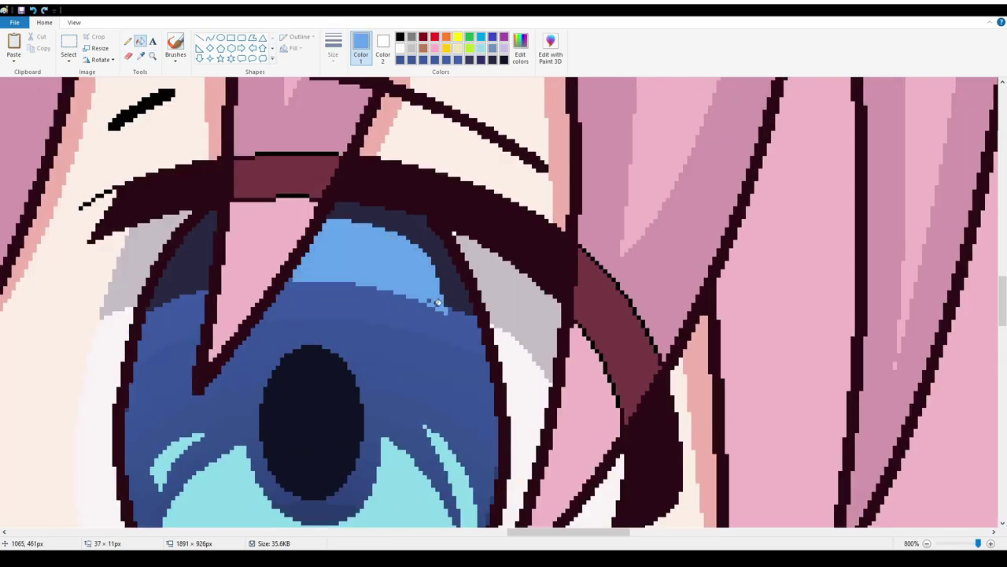
- Add white highlights to the right iris, a circle about 29 px and an oval about 24 by 9 px, plus a pink edge reflection
left_click(141, 56)
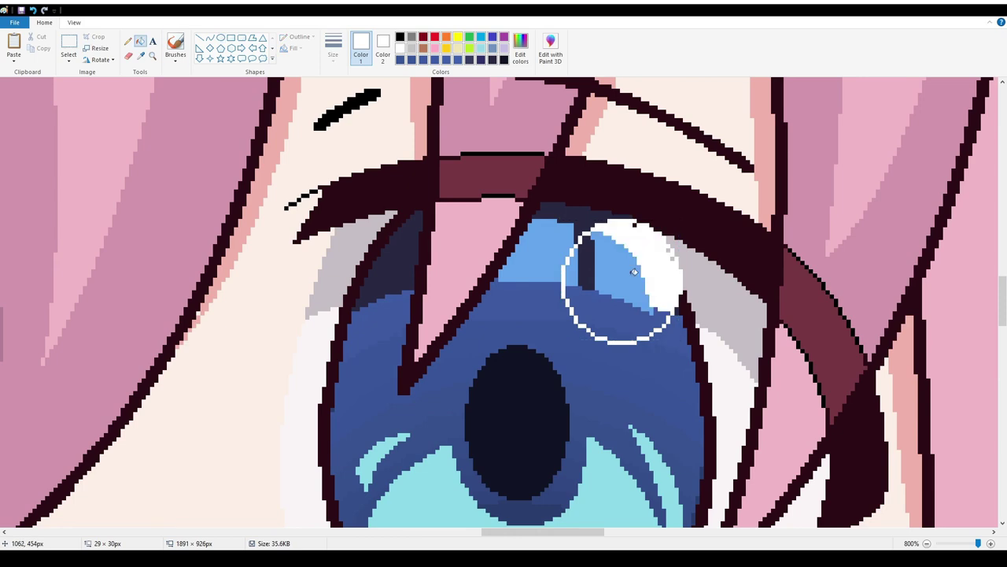
scroll(635, 271, "down", 2)
left_click_drag(327, 305, 403, 344)
scroll(259, 157, "up", 1)
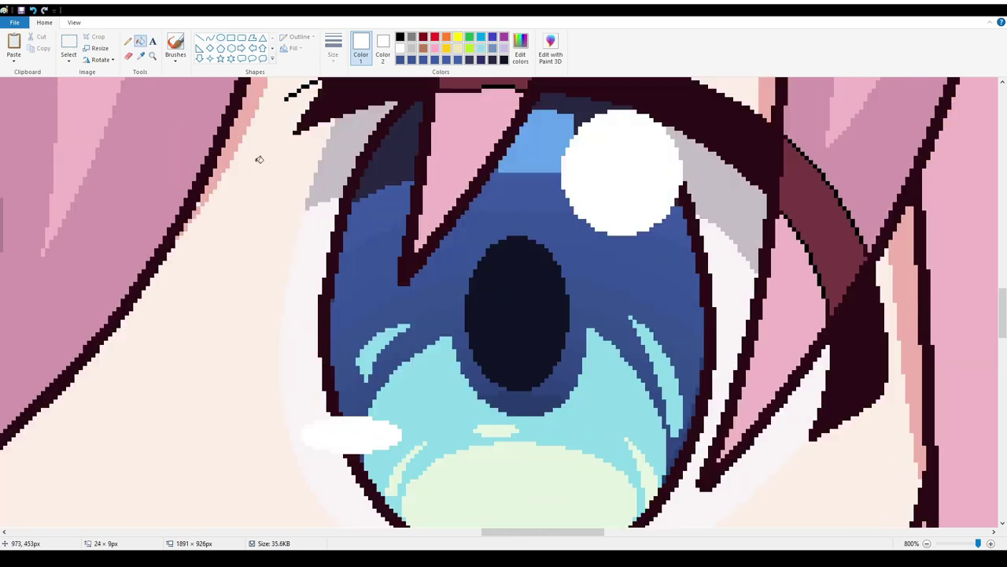
scroll(259, 158, "up", 2)
left_click_drag(445, 300, 461, 332)
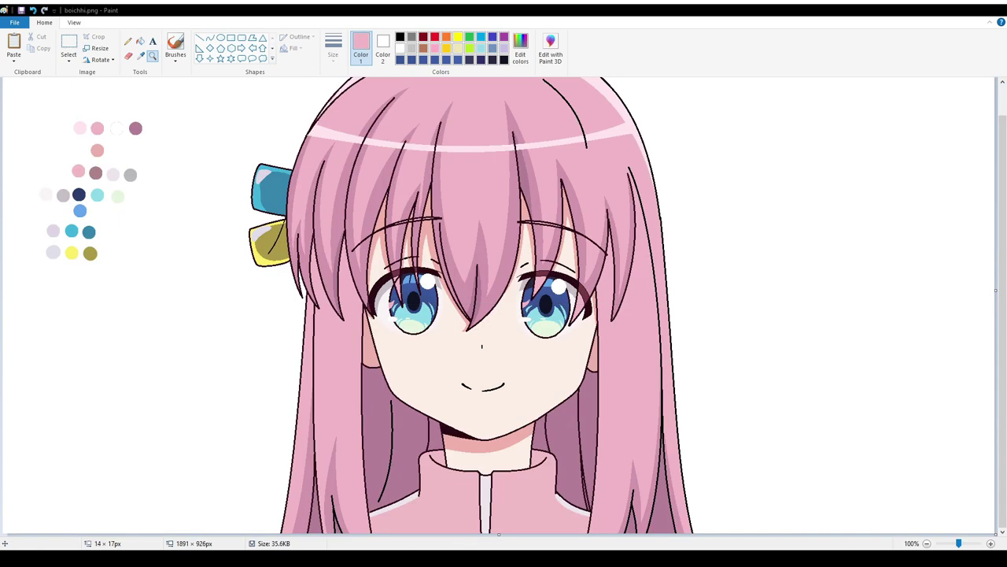
- Clear the colour swatches from the blank canvas beside the girl
left_click_drag(5, 94, 499, 319)
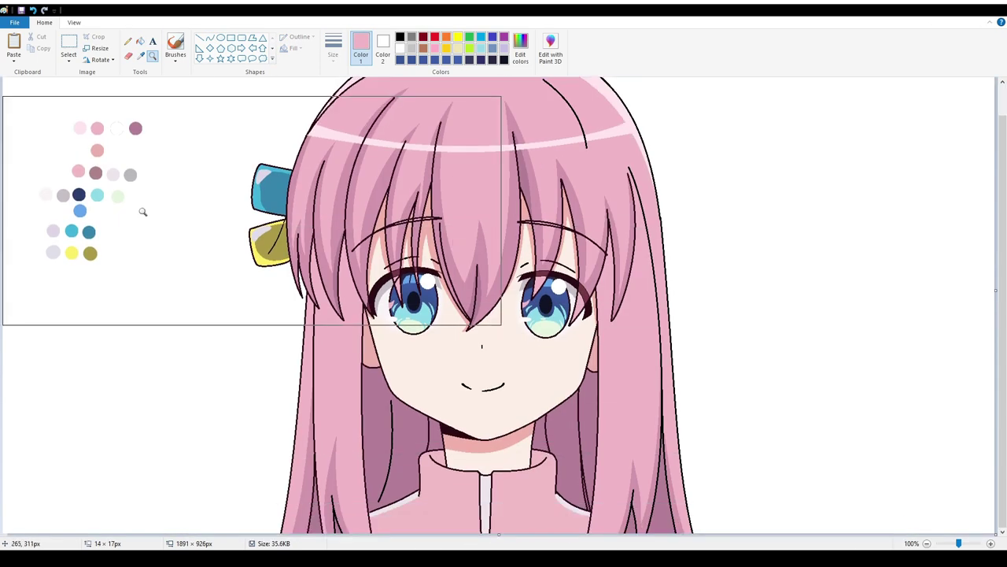
key("Delete")
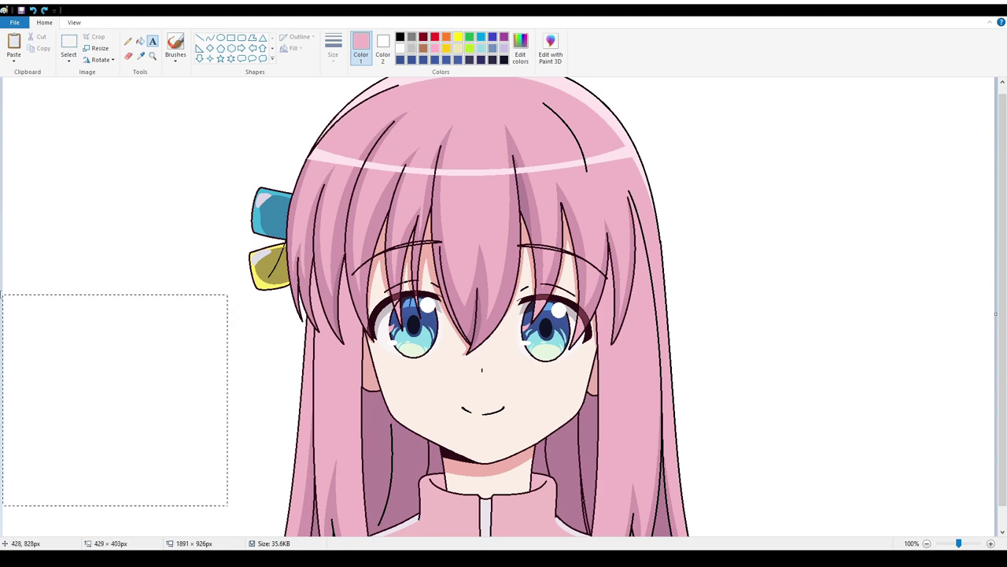
- Add the text "paint 4 fun" on three lines in pink 72-point Cooper Black on the blank canvas beside the hair
left_click_drag(2, 295, 1, 291)
type("paint")
key("Return")
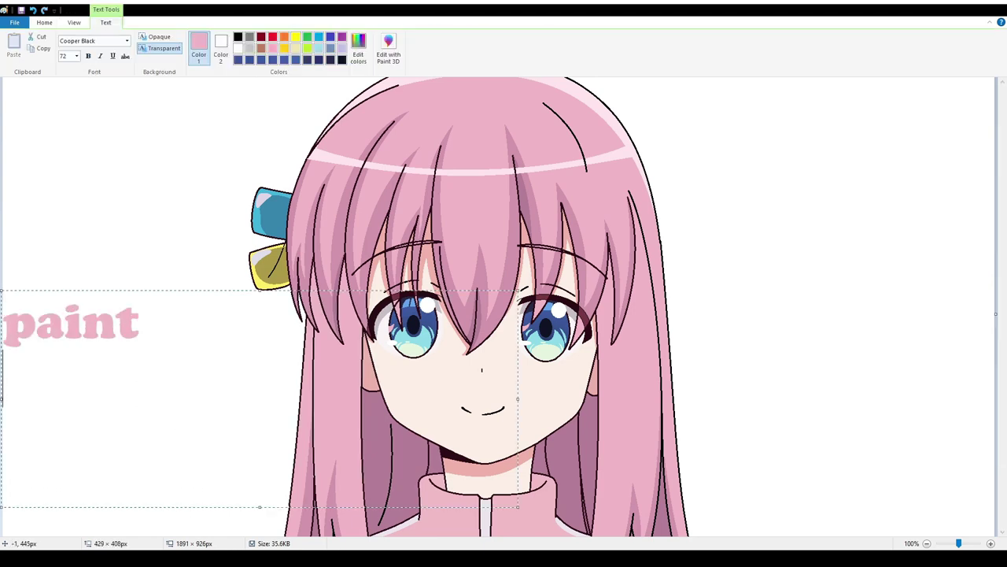
type("4 fun")
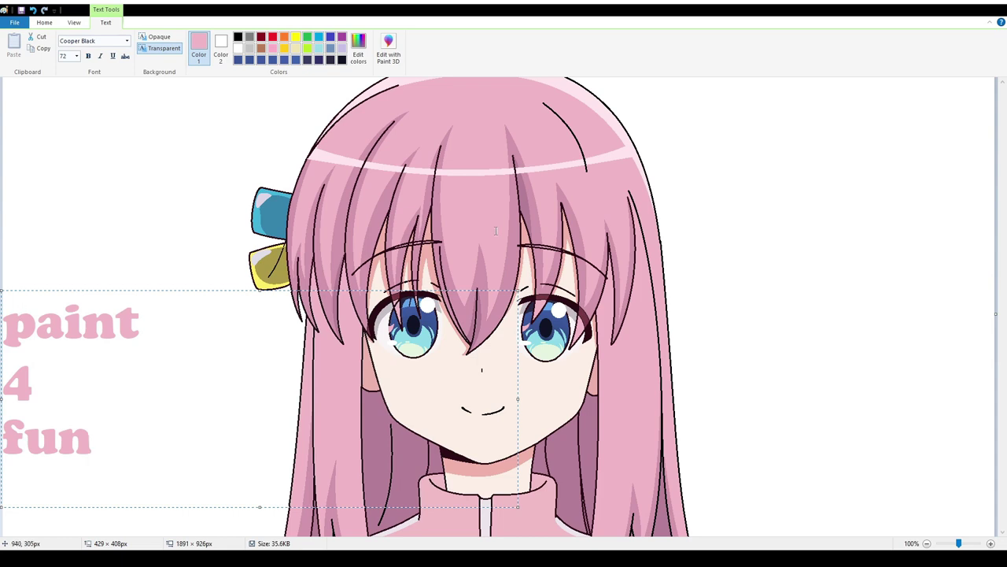
left_click(291, 167)
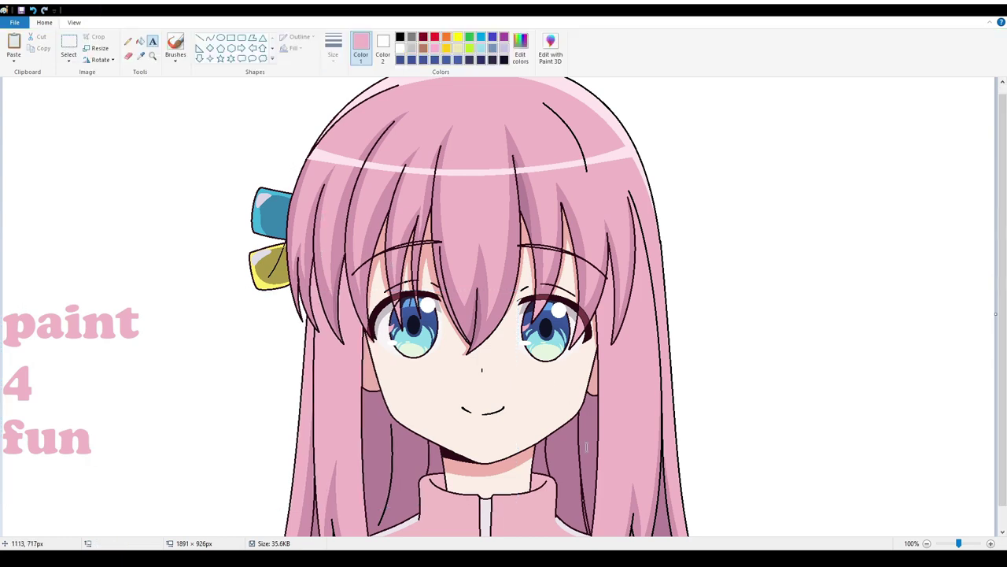